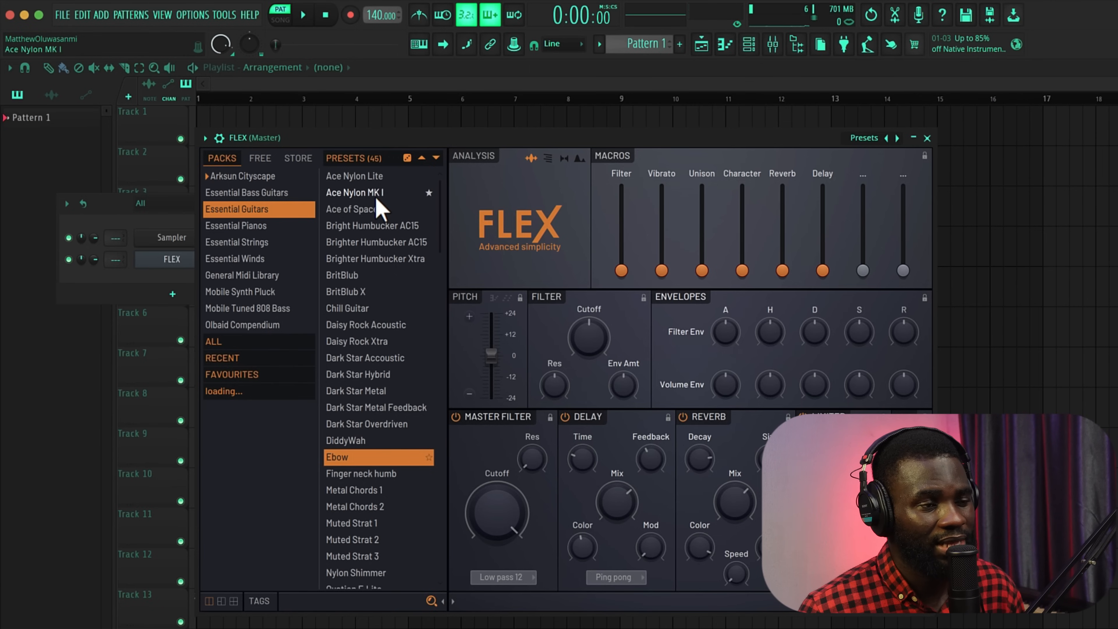
- Load the Ace Nylon MK I preset from the Essential Guitars pack in FLEX and open that channel's piano roll
{"action": "left_click", "coordinate": [378, 194]}
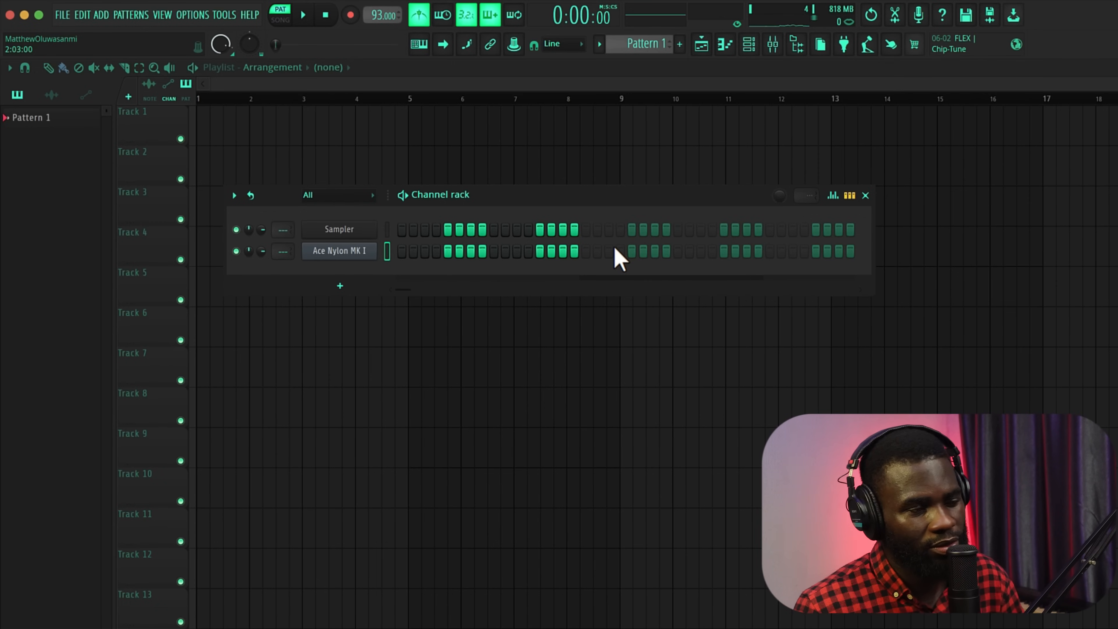
{"action": "right_click", "coordinate": [325, 259]}
{"action": "left_click", "coordinate": [400, 250]}
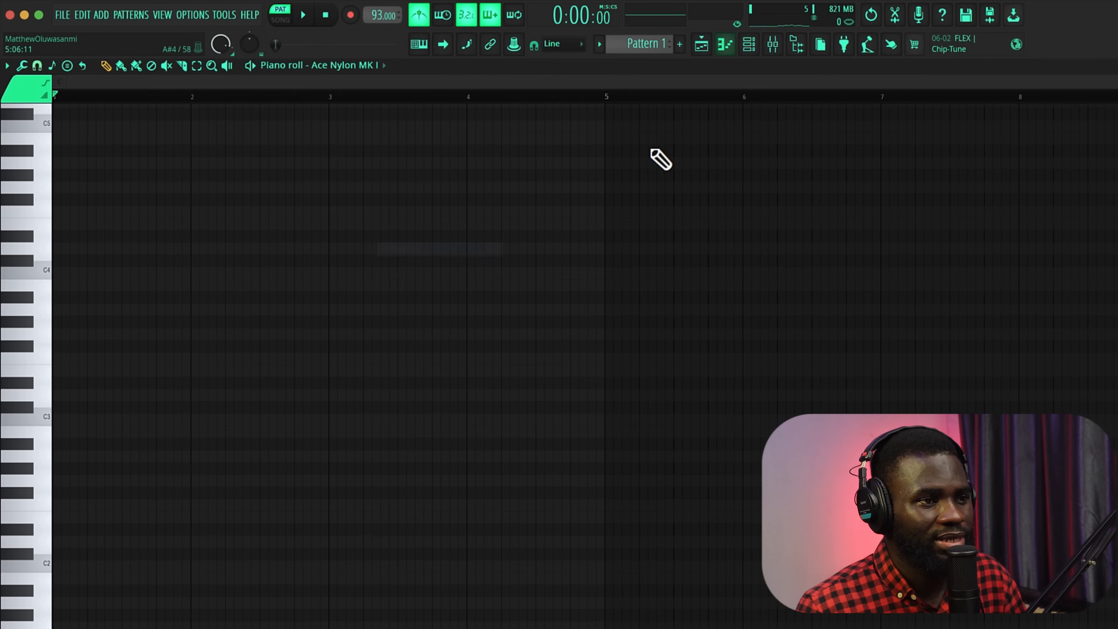
{"action": "scroll", "coordinate": [261, 397], "scroll_direction": "down", "scroll_amount": 1}
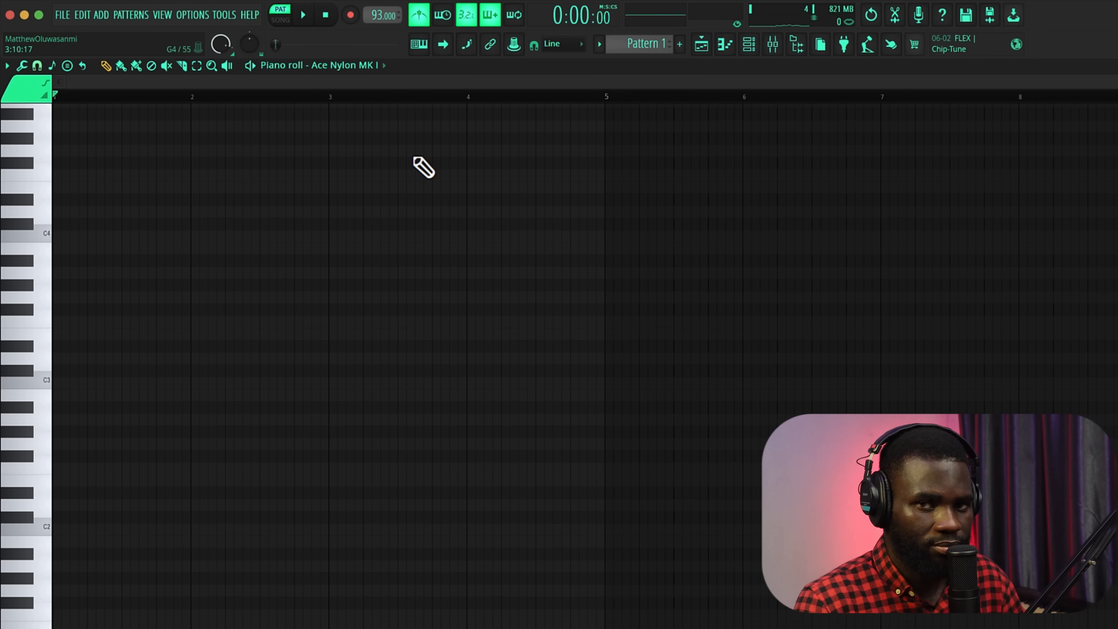
- Rehearse to the metronome, record a four-bar Ace Nylon MK I part as notes and automation, and disarm recording
{"action": "key", "text": "space"}
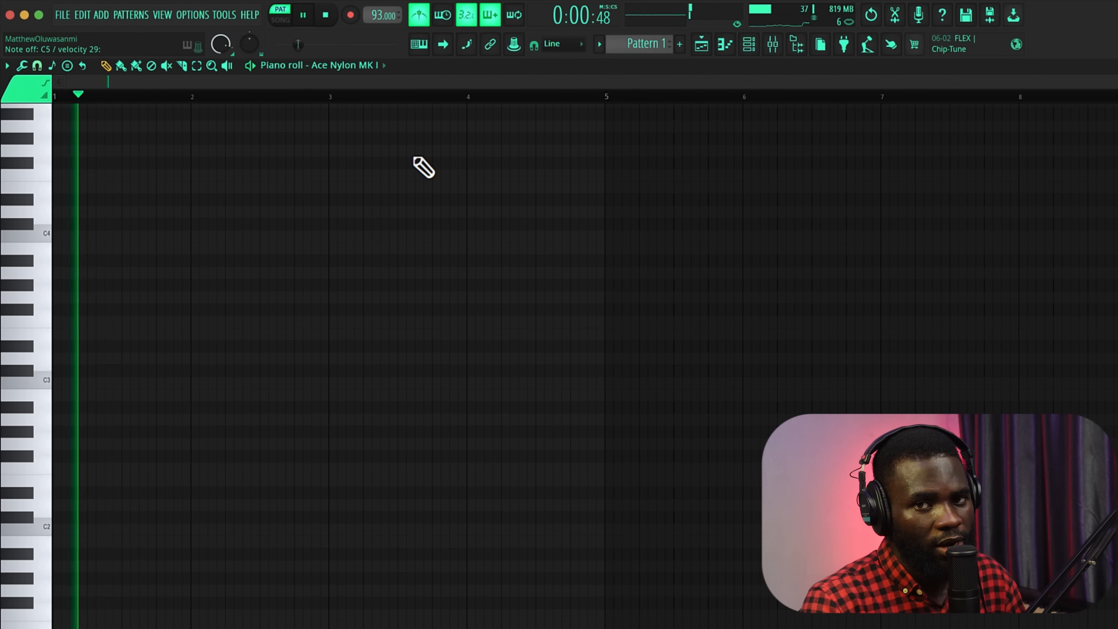
{"action": "key", "text": "space"}
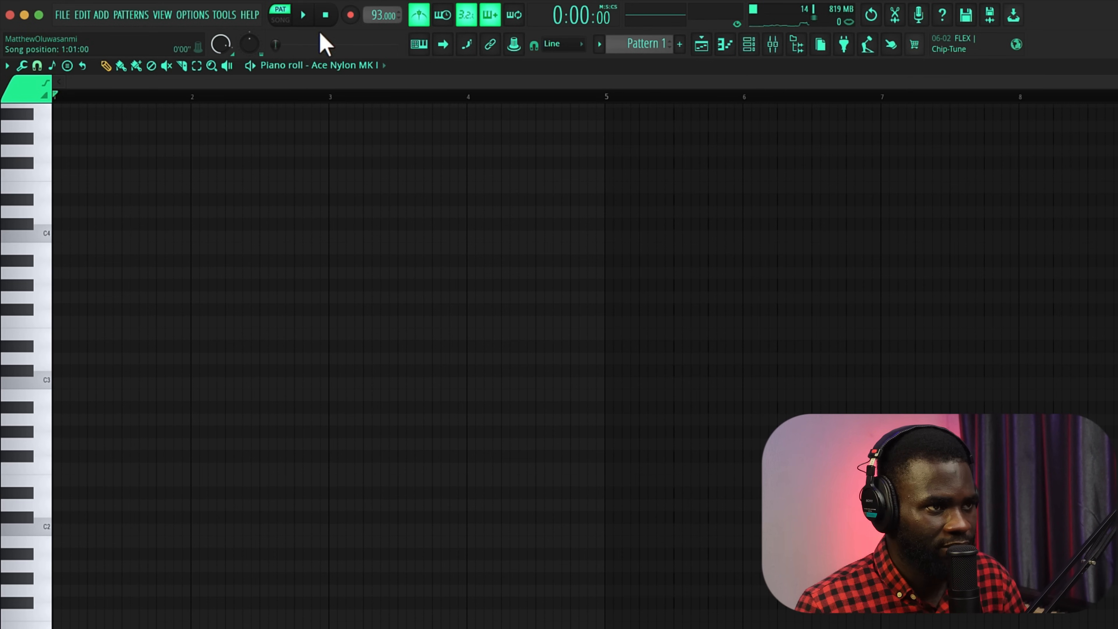
{"action": "left_click", "coordinate": [351, 15]}
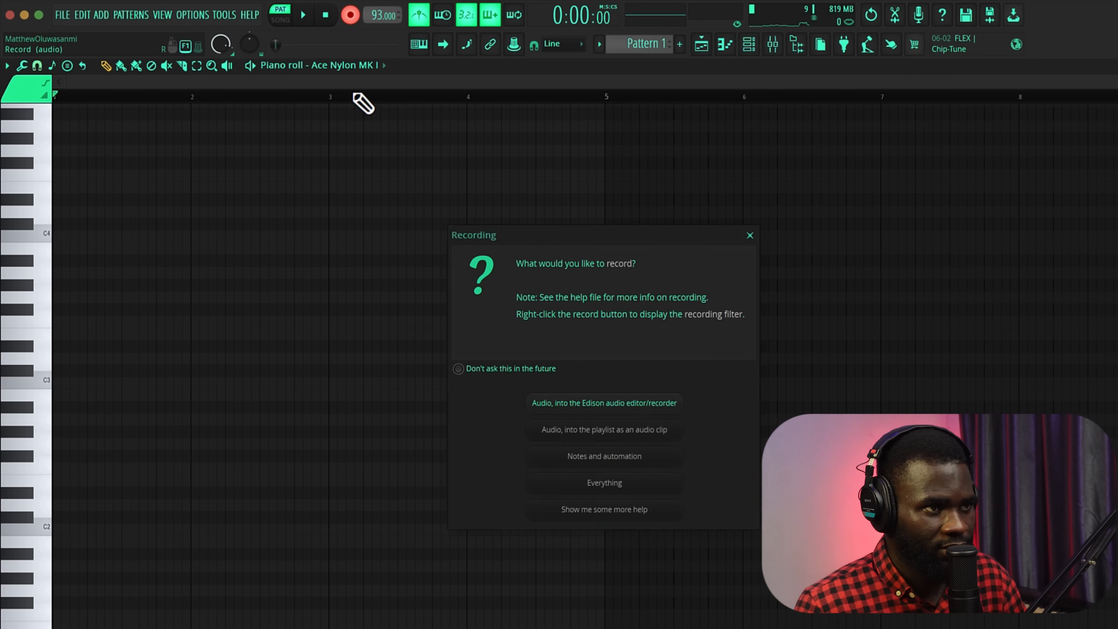
{"action": "left_click", "coordinate": [612, 456]}
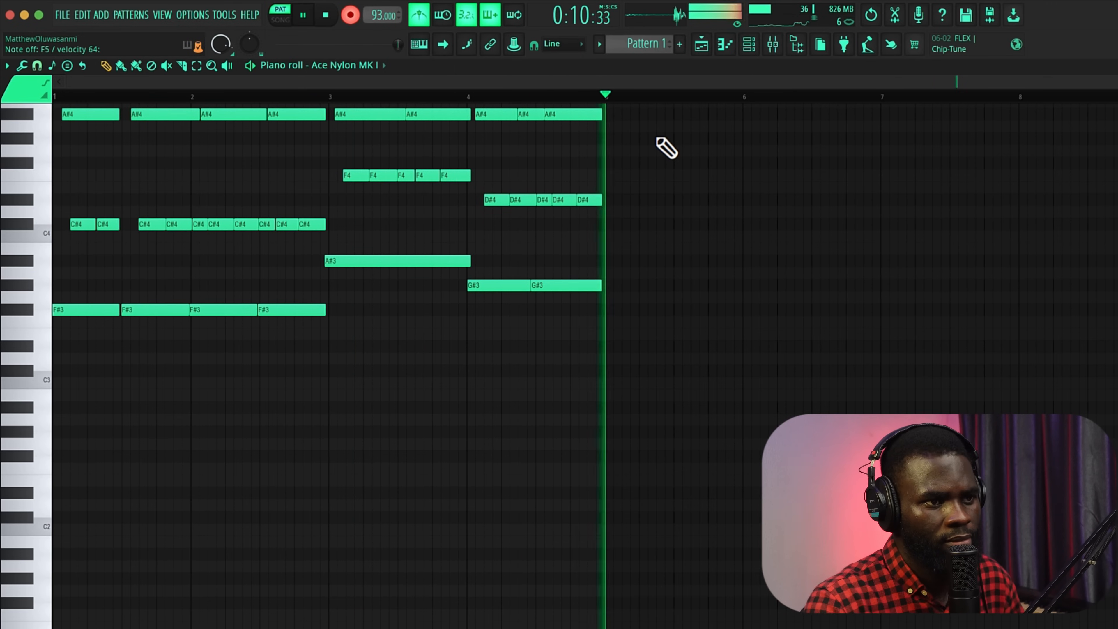
{"action": "key", "text": "space"}
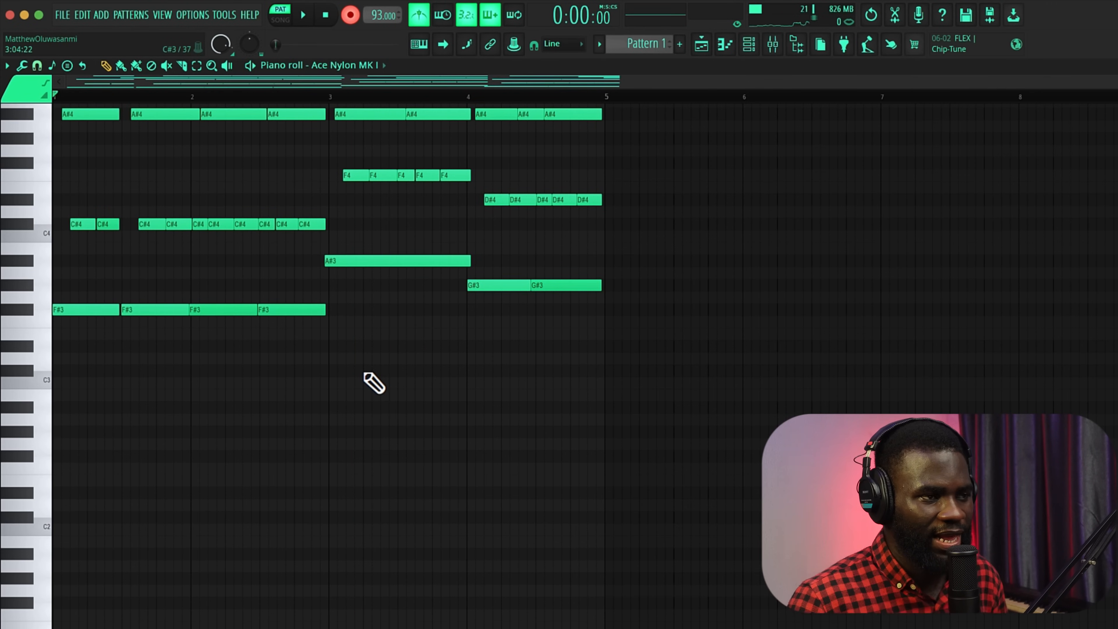
{"action": "scroll", "coordinate": [374, 383], "scroll_direction": "up", "scroll_amount": 4}
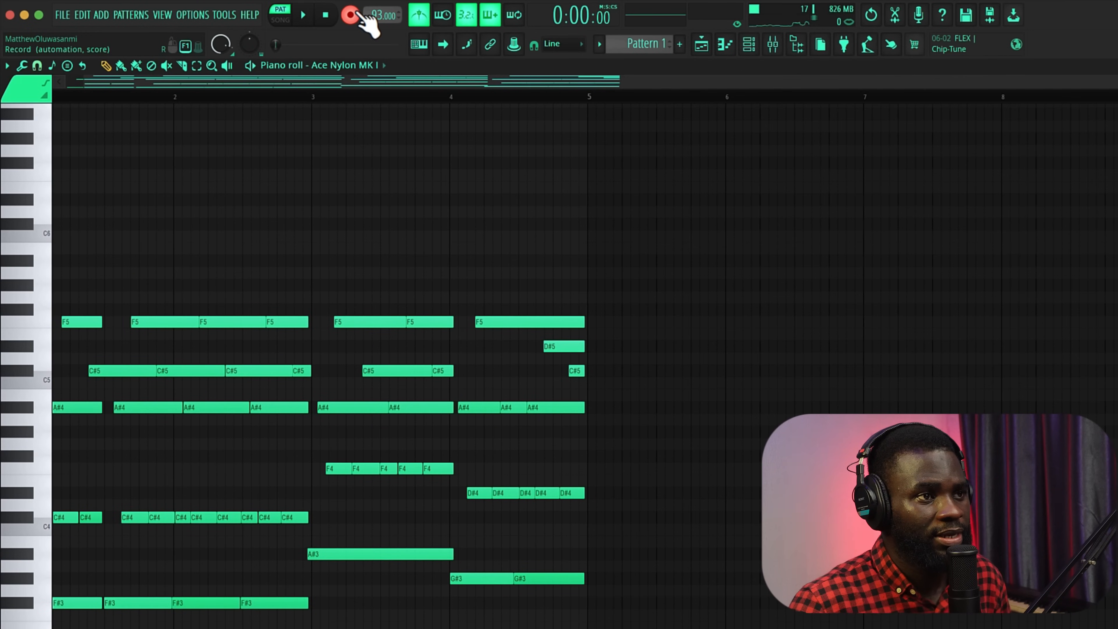
{"action": "scroll", "coordinate": [360, 352], "scroll_direction": "down", "scroll_amount": 1}
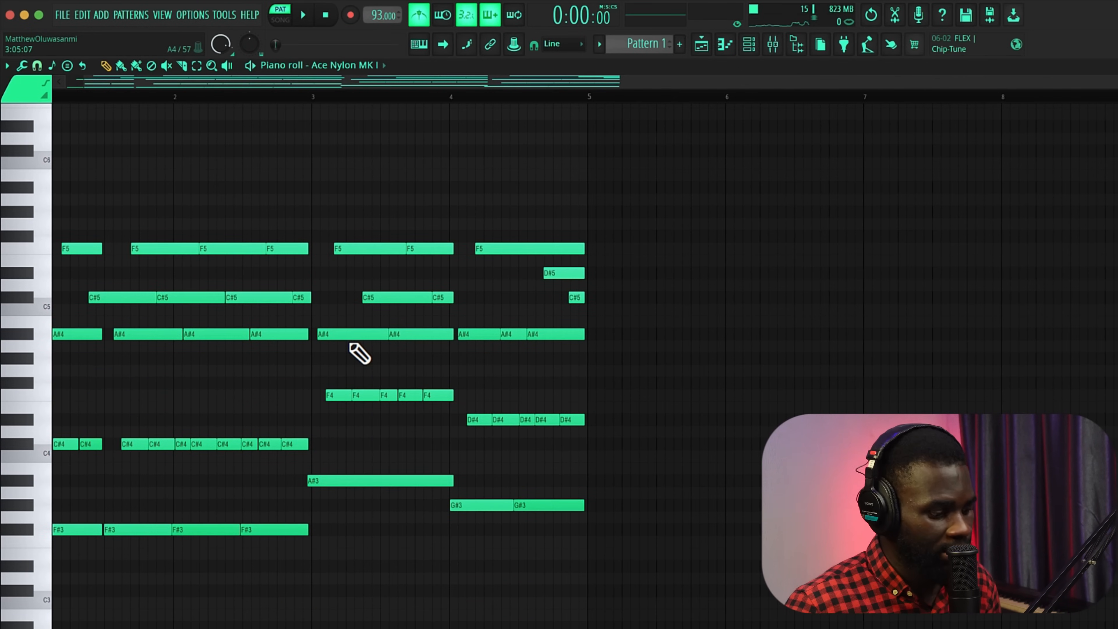
- Select all the recorded notes and quantize them to the grid
{"action": "key", "text": "ctrl+a"}
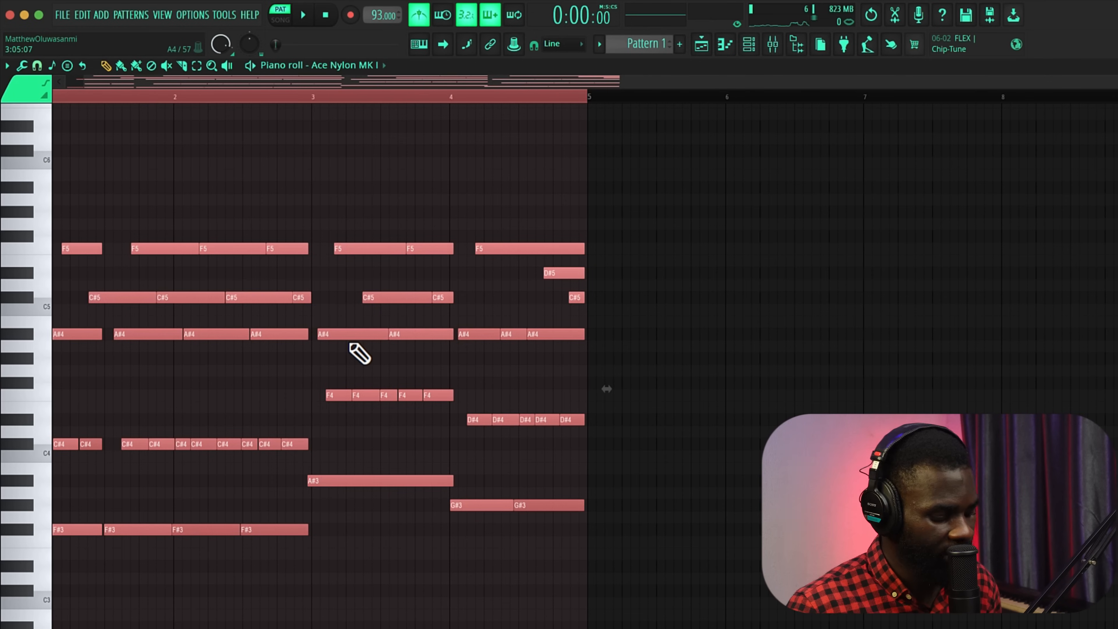
{"action": "key", "text": "ctrl+q"}
{"action": "scroll", "coordinate": [142, 406], "scroll_direction": "up", "scroll_amount": 3, "text": "ctrl"}
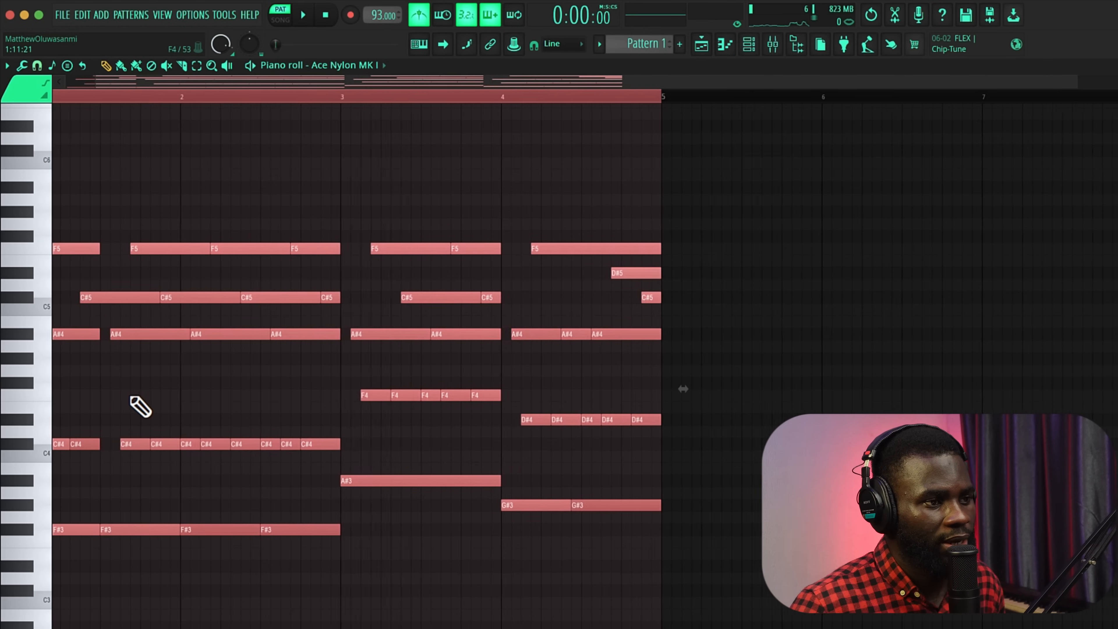
{"action": "scroll", "coordinate": [143, 405], "scroll_direction": "up", "scroll_amount": 1}
{"action": "scroll", "coordinate": [142, 405], "scroll_direction": "down", "scroll_amount": 2}
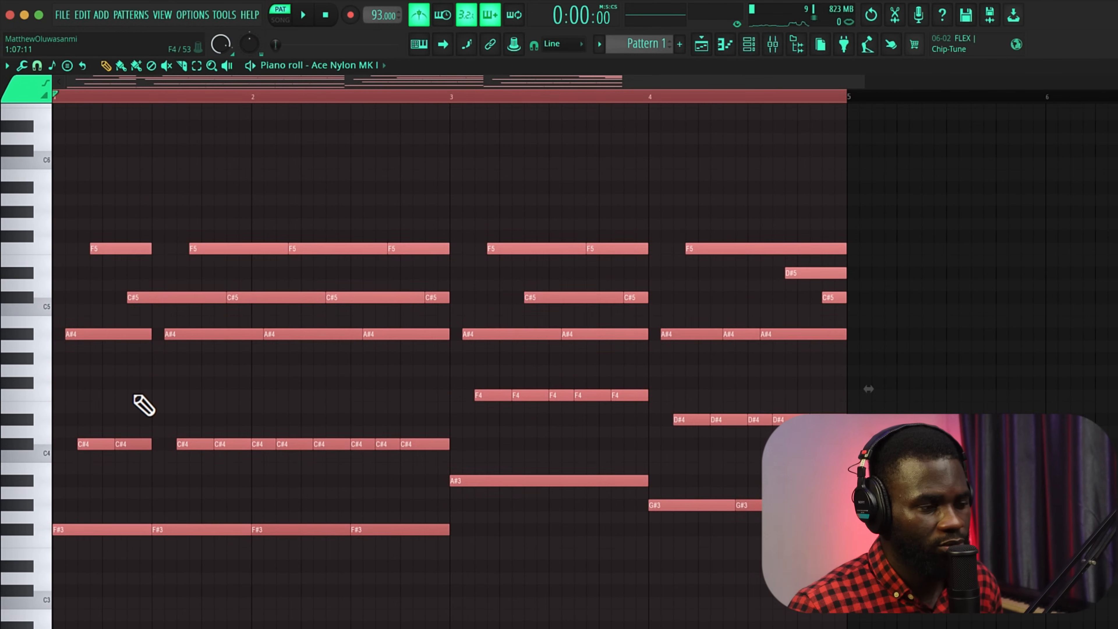
- Play back the quantized four-bar pattern with the notes deselected and listen to the timing
{"action": "key", "text": "space"}
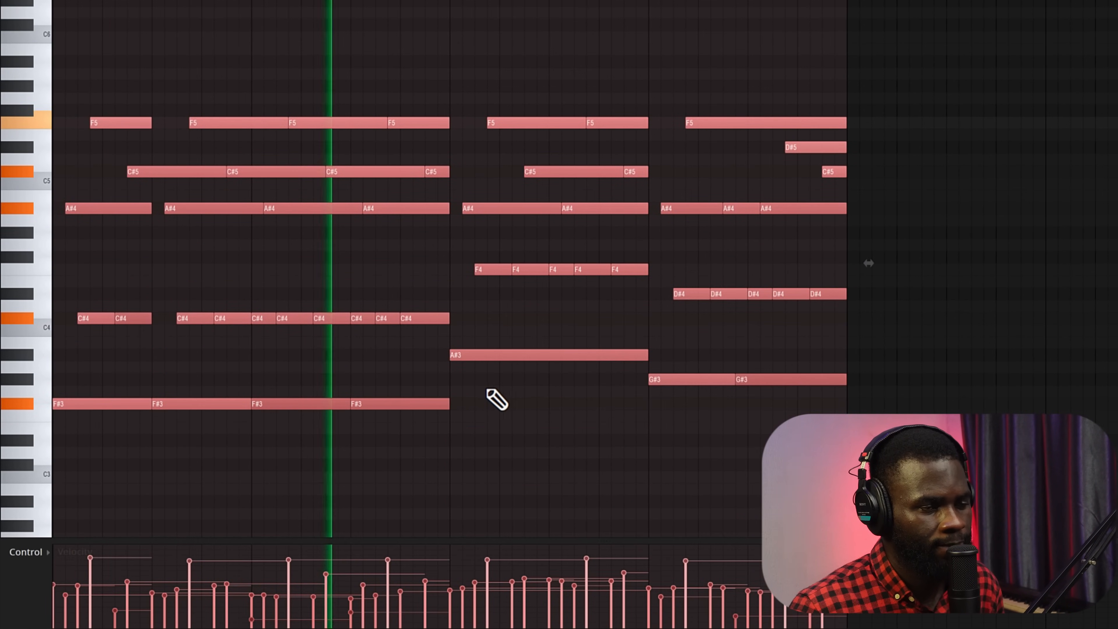
{"action": "left_click", "coordinate": [597, 482]}
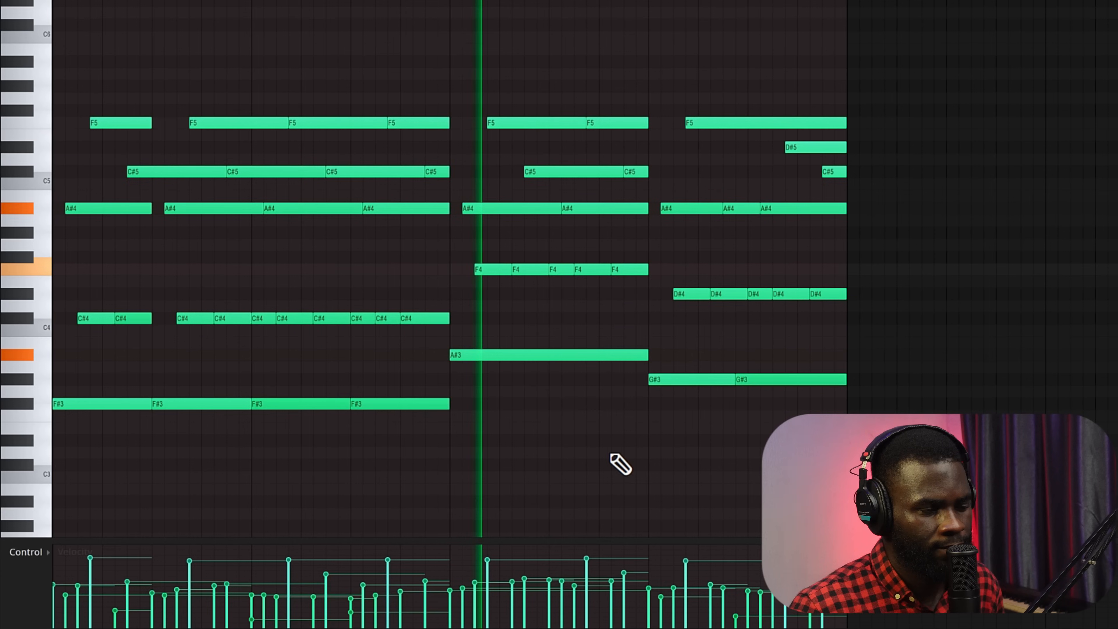
{"action": "scroll", "coordinate": [674, 439], "scroll_direction": "up", "scroll_amount": 1}
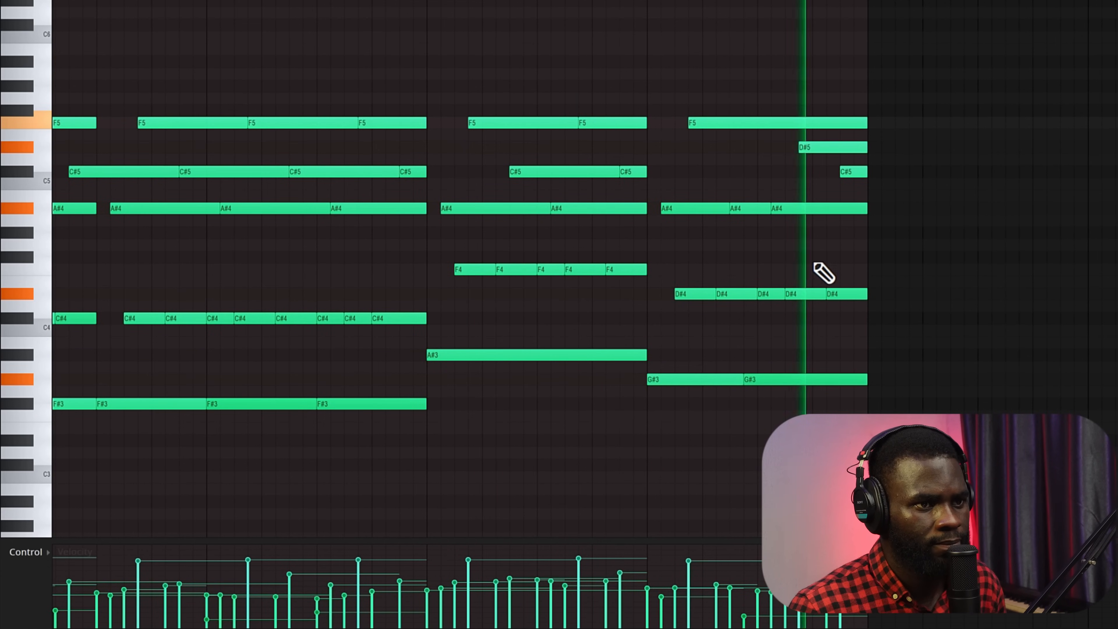
{"action": "key", "text": "space"}
{"action": "scroll", "coordinate": [201, 171], "scroll_direction": "left", "scroll_amount": 2}
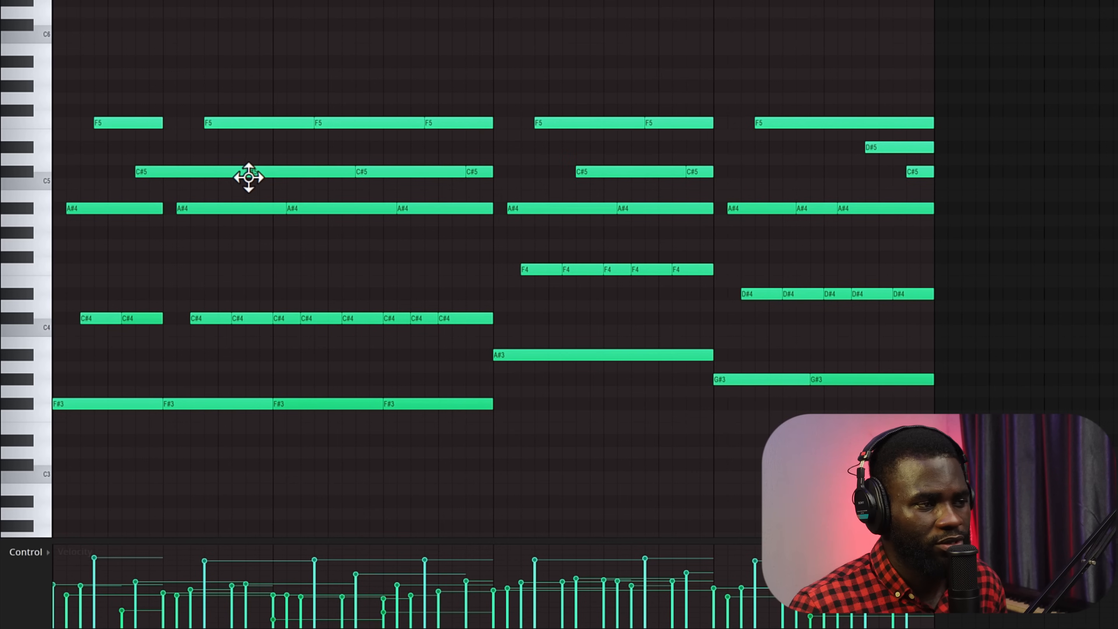
- Raise the velocity of the first F5 note in bar 1 to maximum and audition the opening repeatedly
{"action": "scroll", "coordinate": [117, 184], "scroll_direction": "up", "scroll_amount": 1}
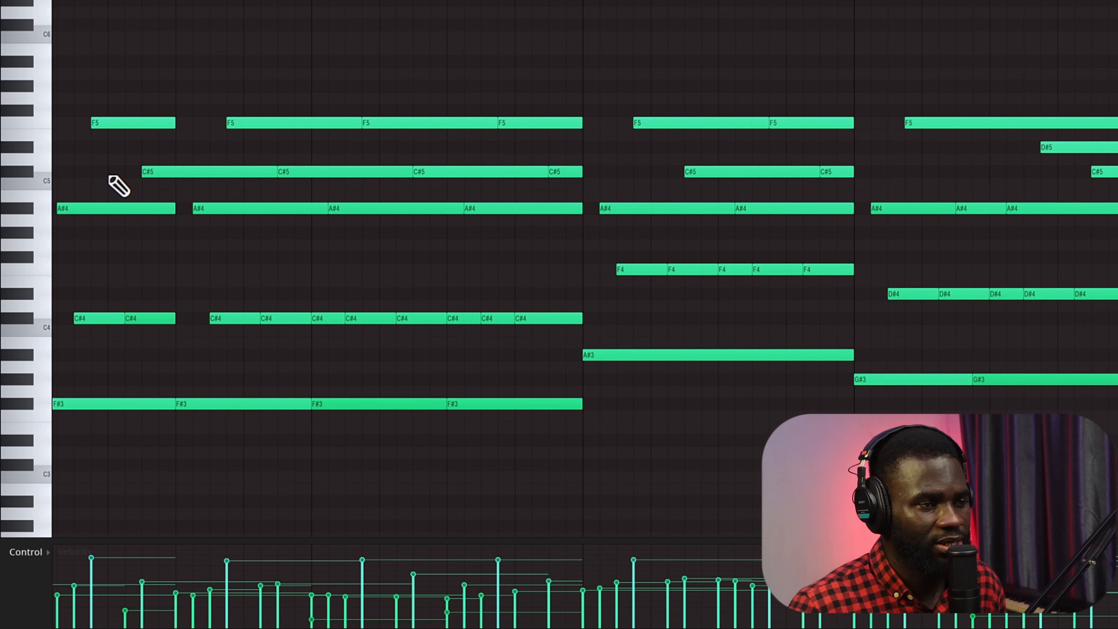
{"action": "scroll", "coordinate": [119, 185], "scroll_direction": "left", "scroll_amount": 1}
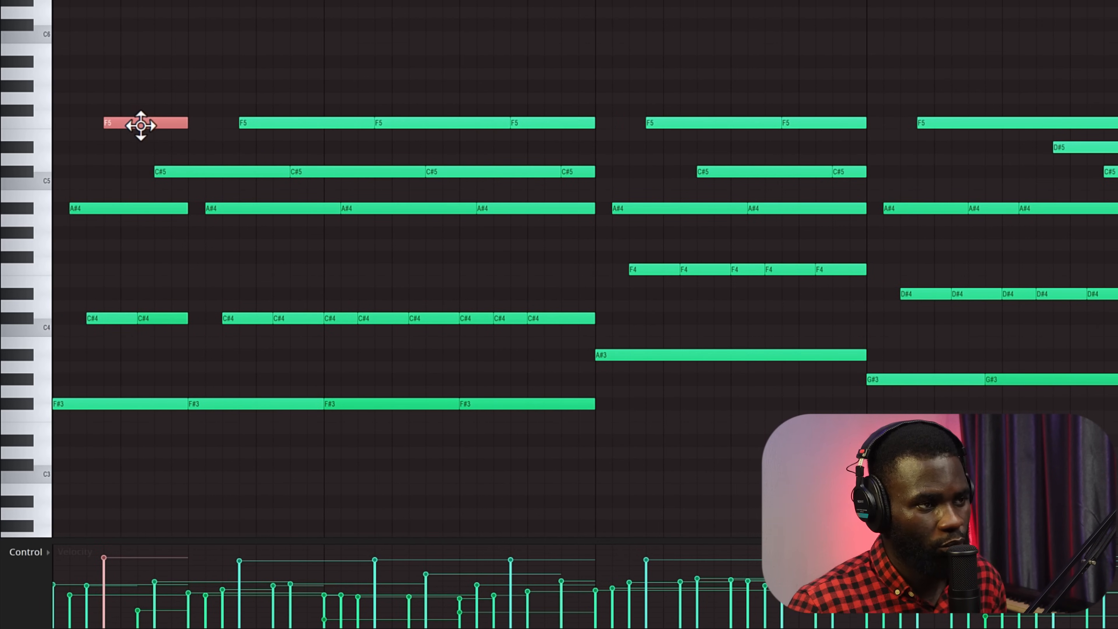
{"action": "key", "text": "space"}
{"action": "key", "text": "space"}
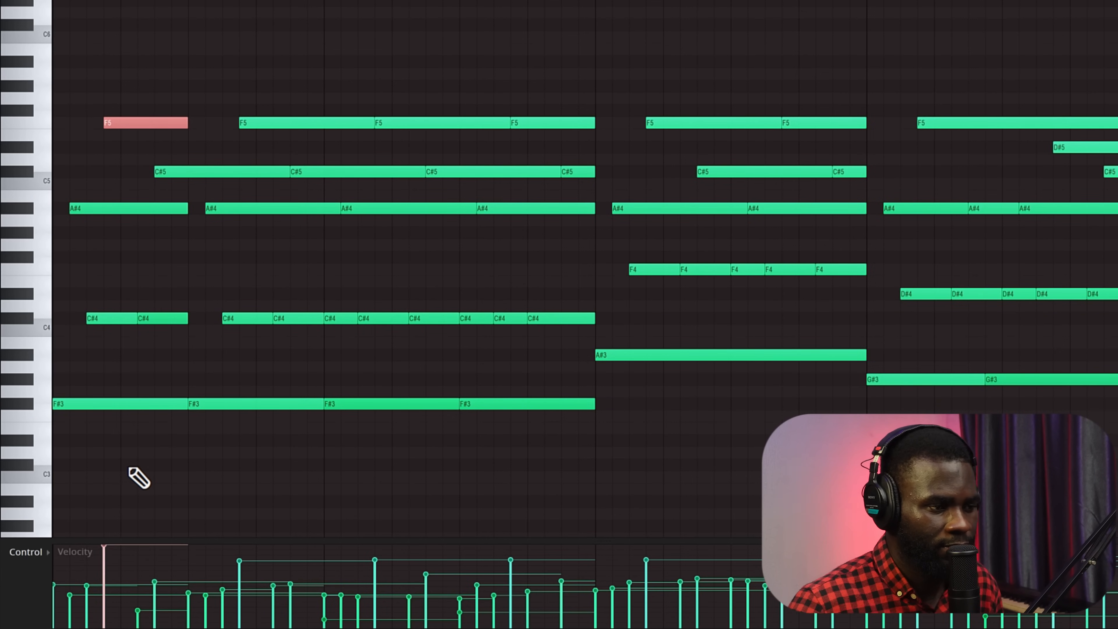
{"action": "key", "text": "space"}
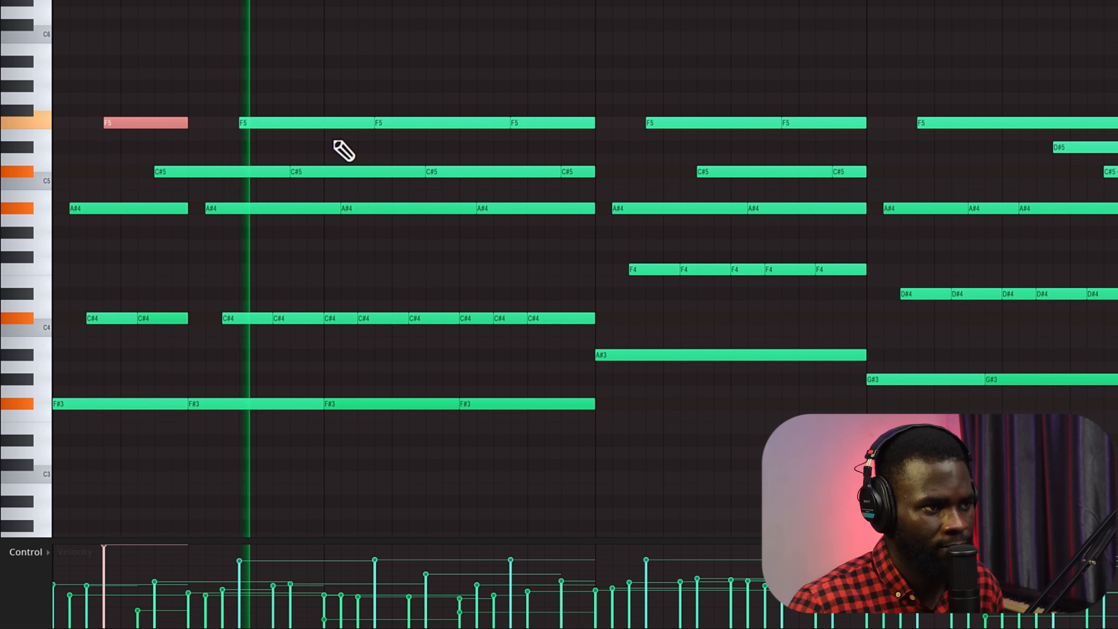
{"action": "key", "text": "space"}
{"action": "key", "text": "space"}
{"action": "key", "text": "space"}
{"action": "key", "text": "space"}
{"action": "key", "text": "space"}
{"action": "key", "text": "space"}
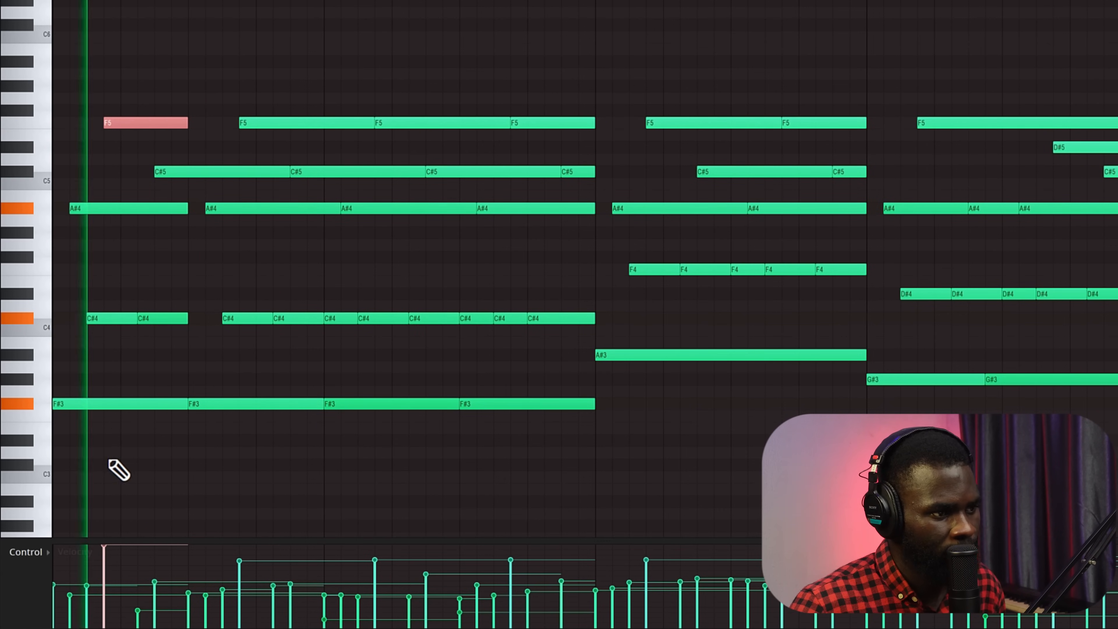
- Lower the first F5 note's velocity below maximum, fine-tune it by ear, and remove the stray D#5 note
{"action": "key", "text": "space"}
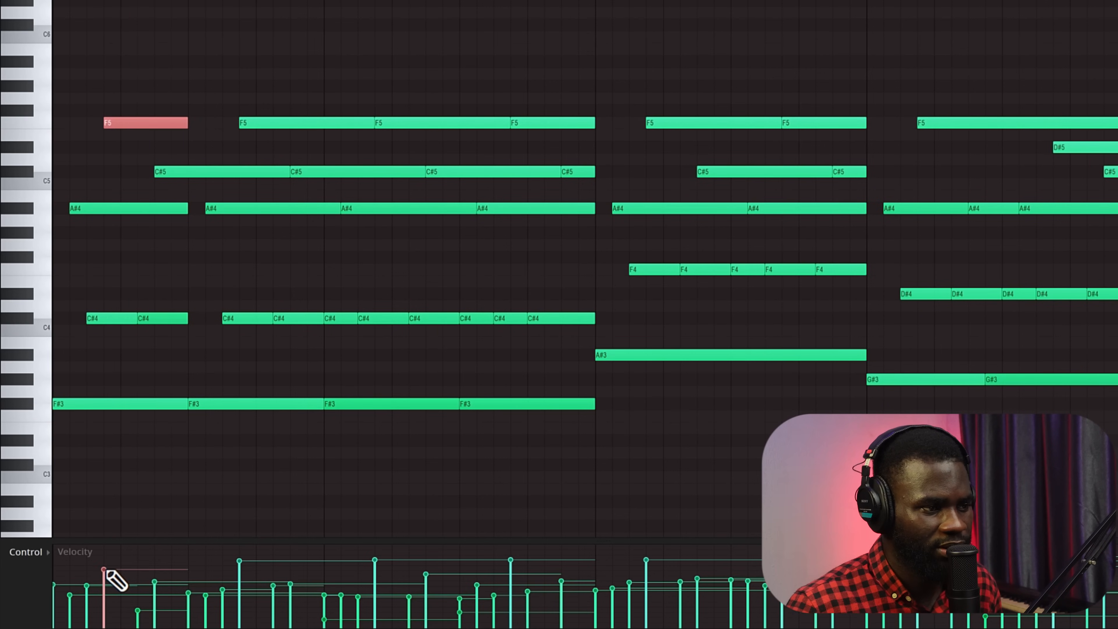
{"action": "key", "text": "space"}
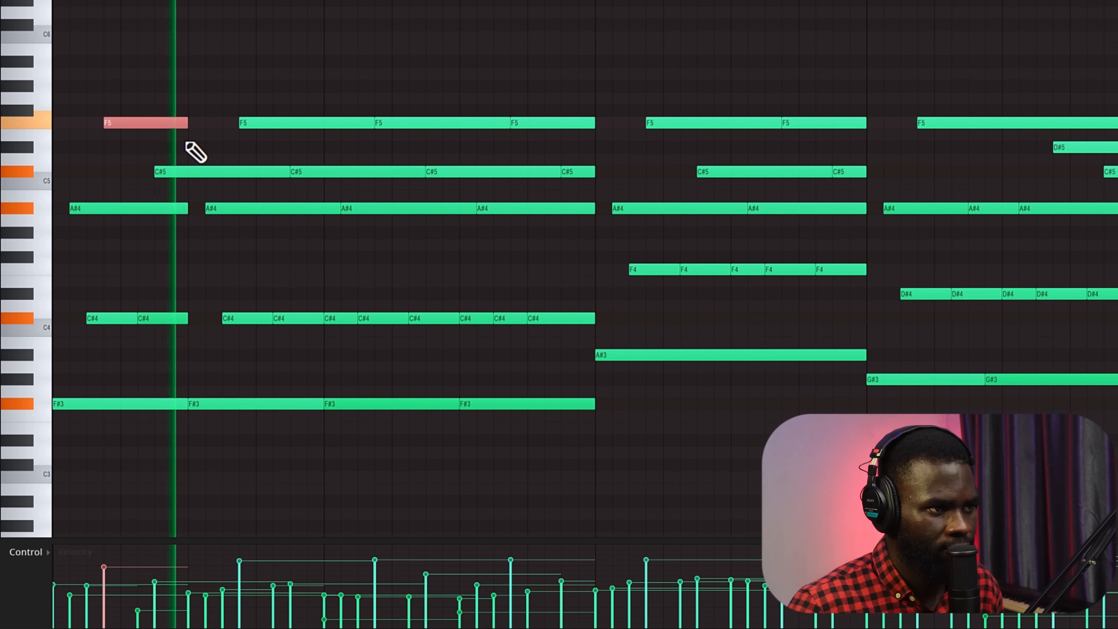
{"action": "key", "text": "space"}
{"action": "key", "text": "space"}
{"action": "left_click", "coordinate": [113, 559]}
{"action": "key", "text": "space"}
{"action": "key", "text": "space"}
{"action": "left_click", "coordinate": [261, 147]}
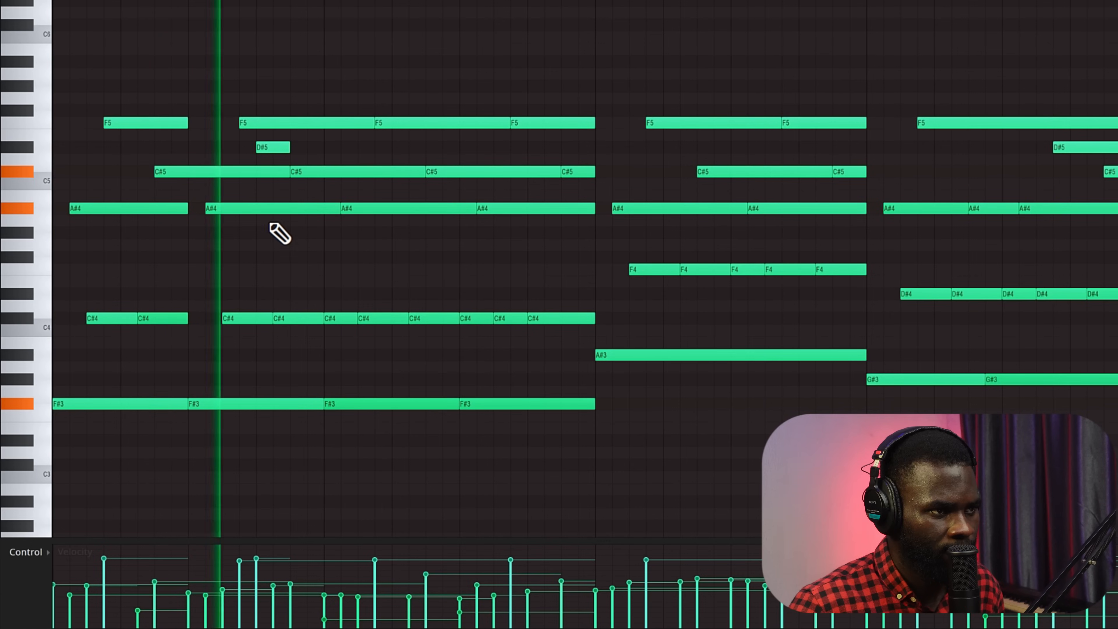
{"action": "key", "text": "space"}
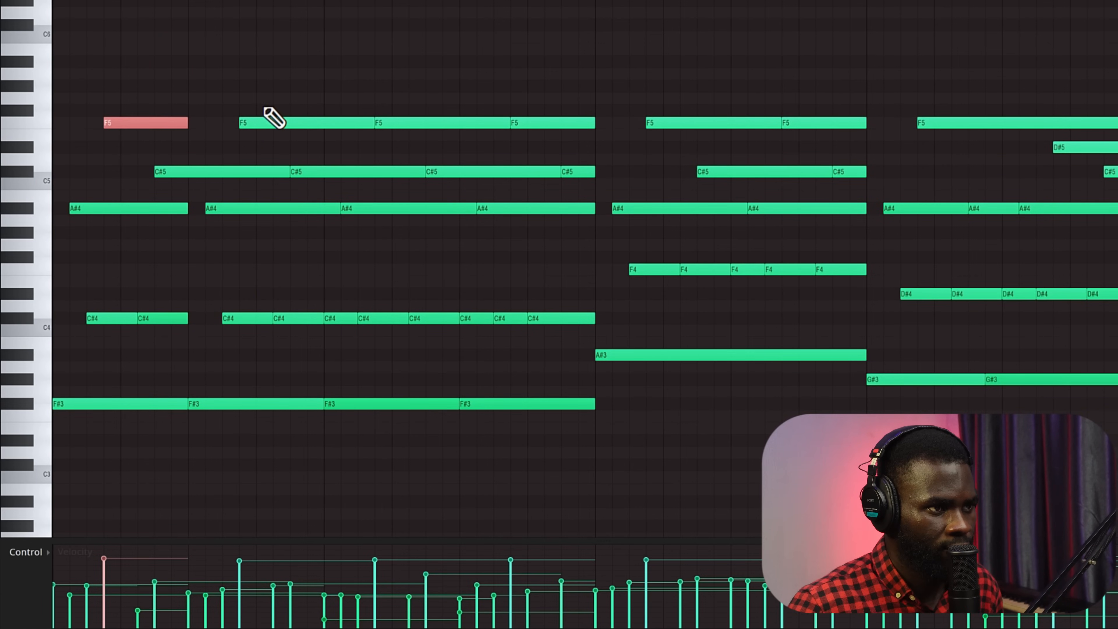
- Raise the velocity of the second F5 note in bar 1 to near maximum and the last F5 in bar 2 to maximum
{"action": "left_click", "coordinate": [272, 123]}
{"action": "key", "text": "space"}
{"action": "left_click_drag", "start_coordinate": [245, 559], "coordinate": [246, 547]}
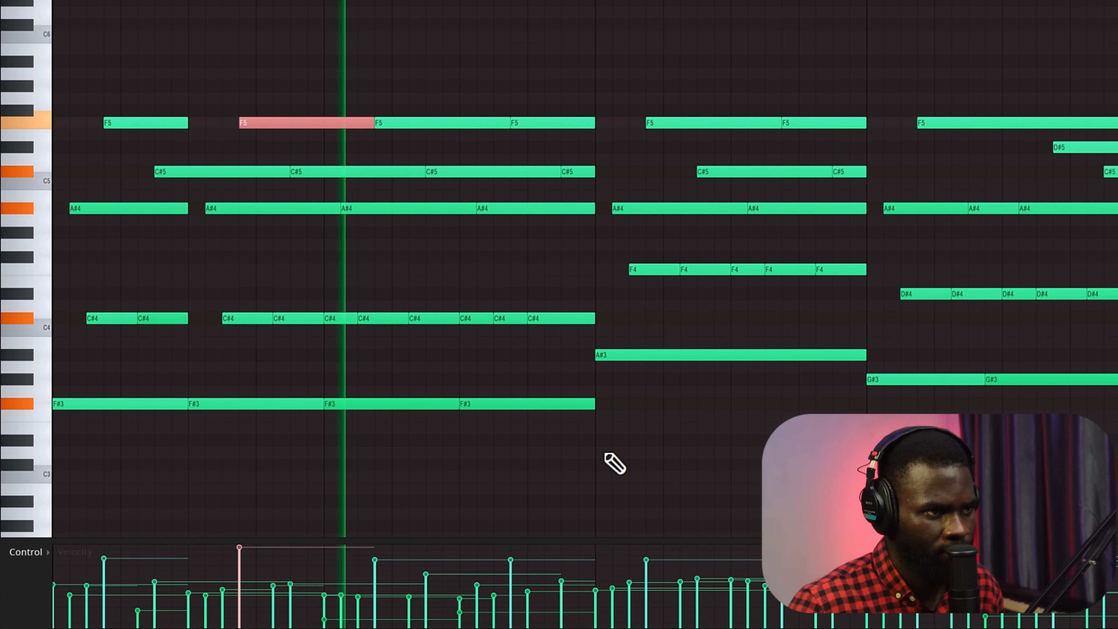
{"action": "left_click", "coordinate": [546, 119]}
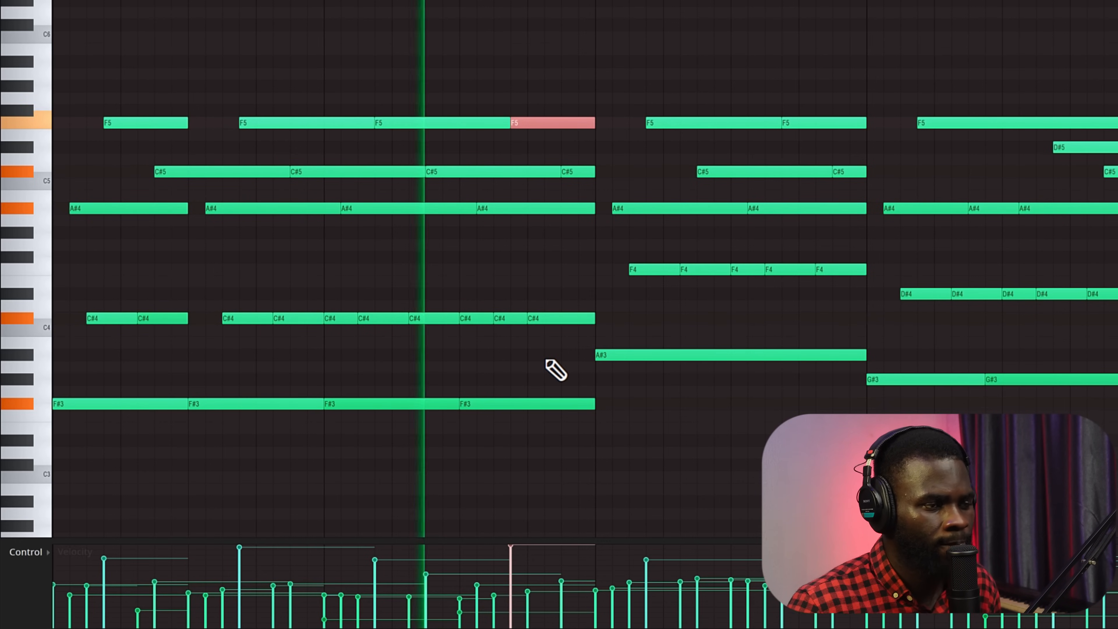
- Enlarge the velocity lane and raise the second F5 note in bar 3 to maximum velocity
{"action": "scroll", "coordinate": [556, 324], "scroll_direction": "down", "scroll_amount": 2}
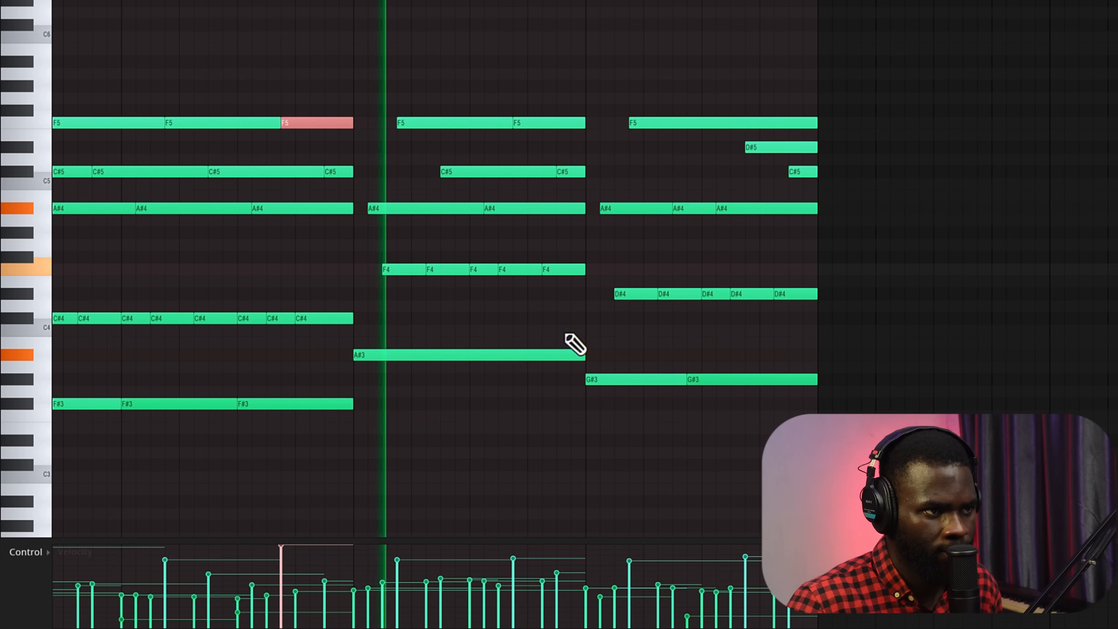
{"action": "left_click", "coordinate": [555, 123]}
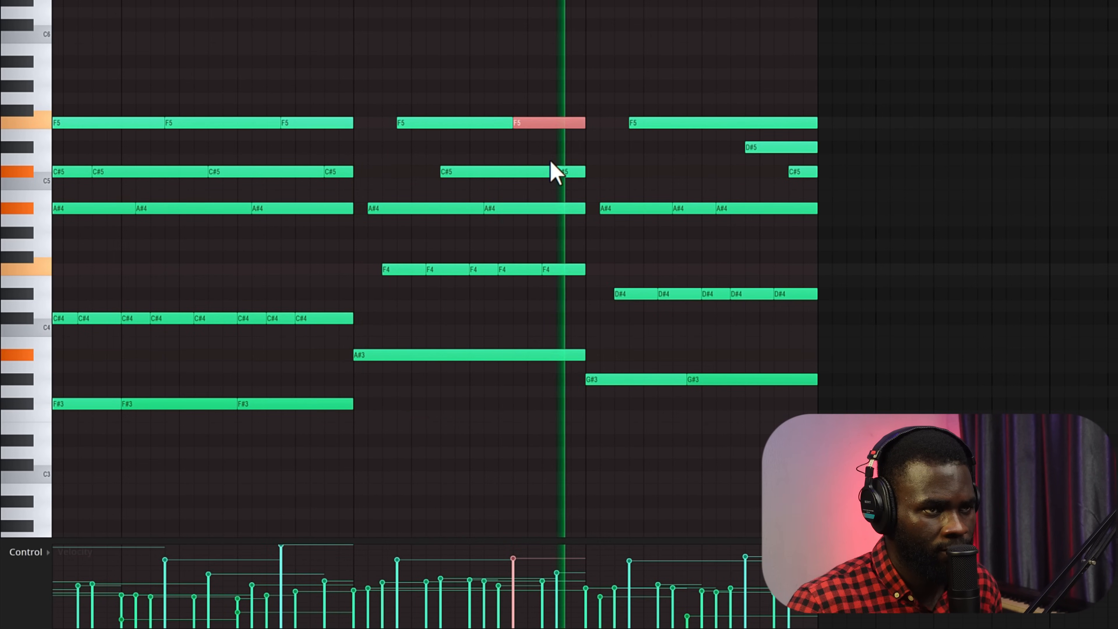
{"action": "key", "text": "space"}
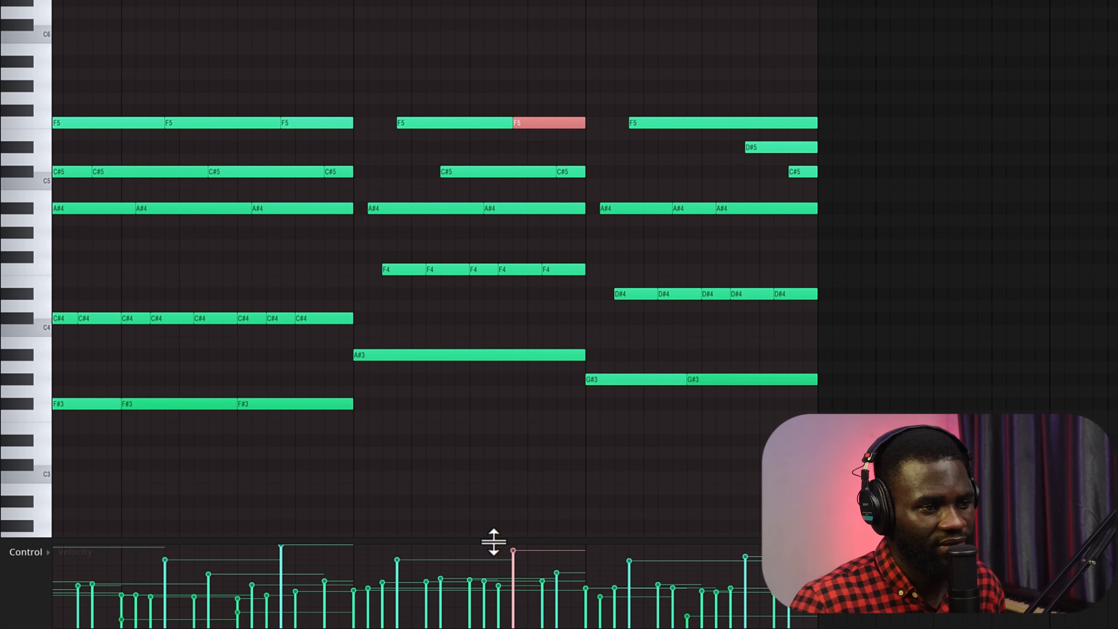
{"action": "left_click_drag", "start_coordinate": [493, 542], "coordinate": [496, 520]}
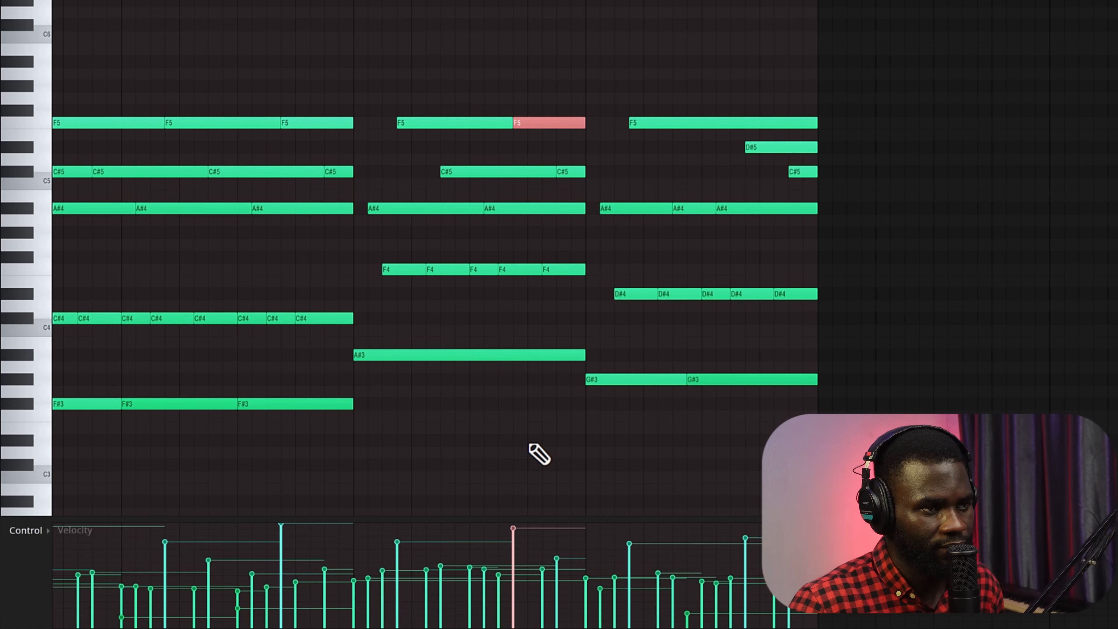
{"action": "key", "text": "space"}
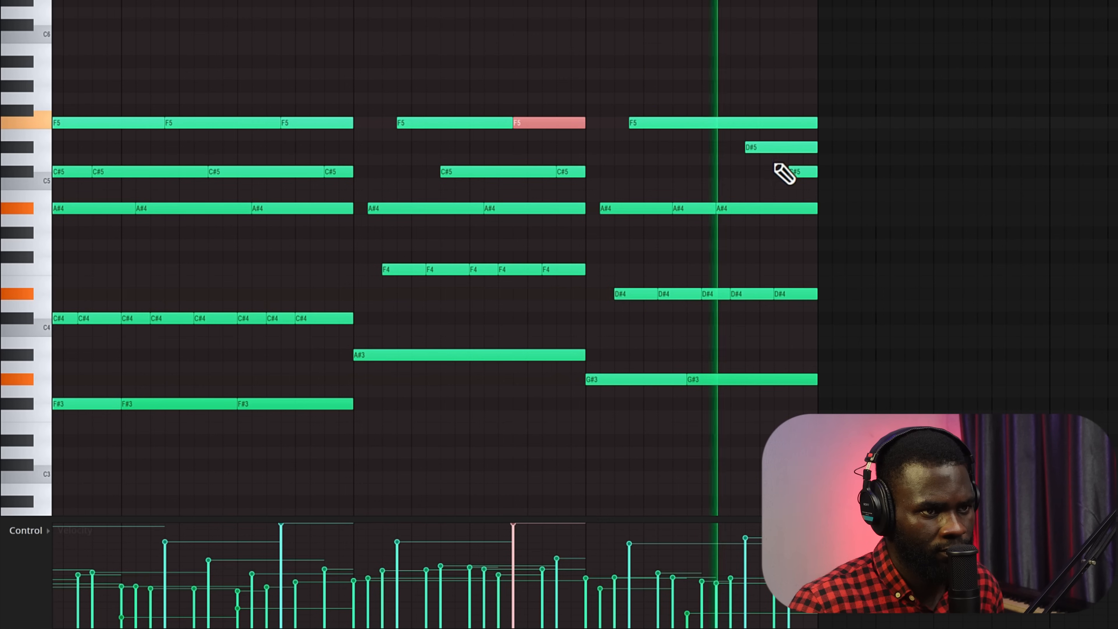
- Raise the velocity of the D#5 note in the last bar to maximum and play back the ending
{"action": "left_click", "coordinate": [780, 147]}
{"action": "key", "text": "space"}
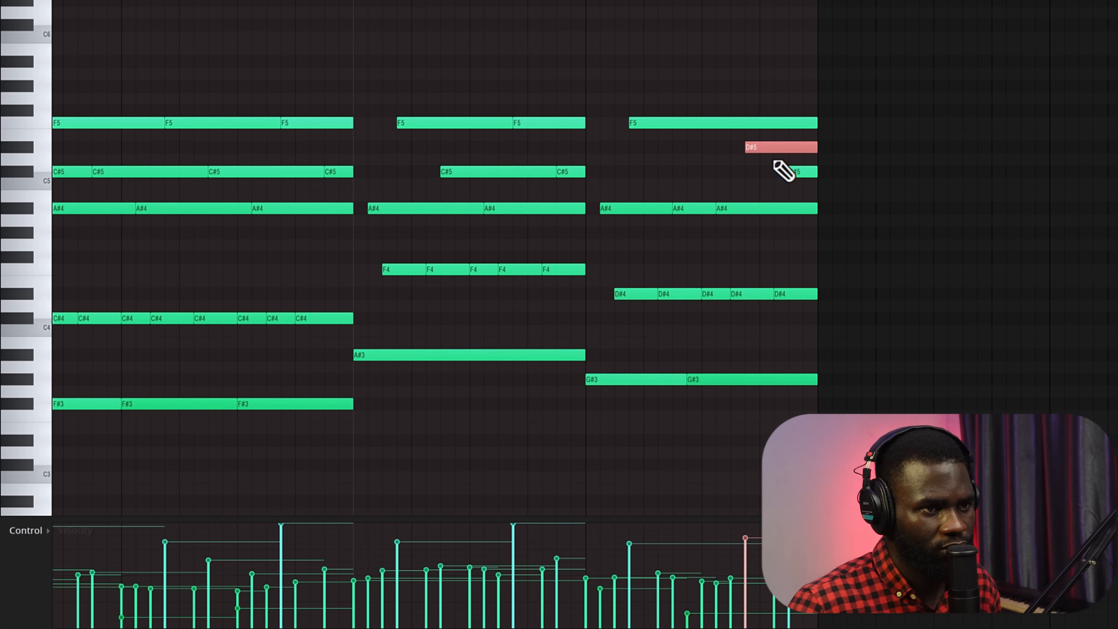
{"action": "scroll", "coordinate": [812, 195], "scroll_direction": "up", "scroll_amount": 3}
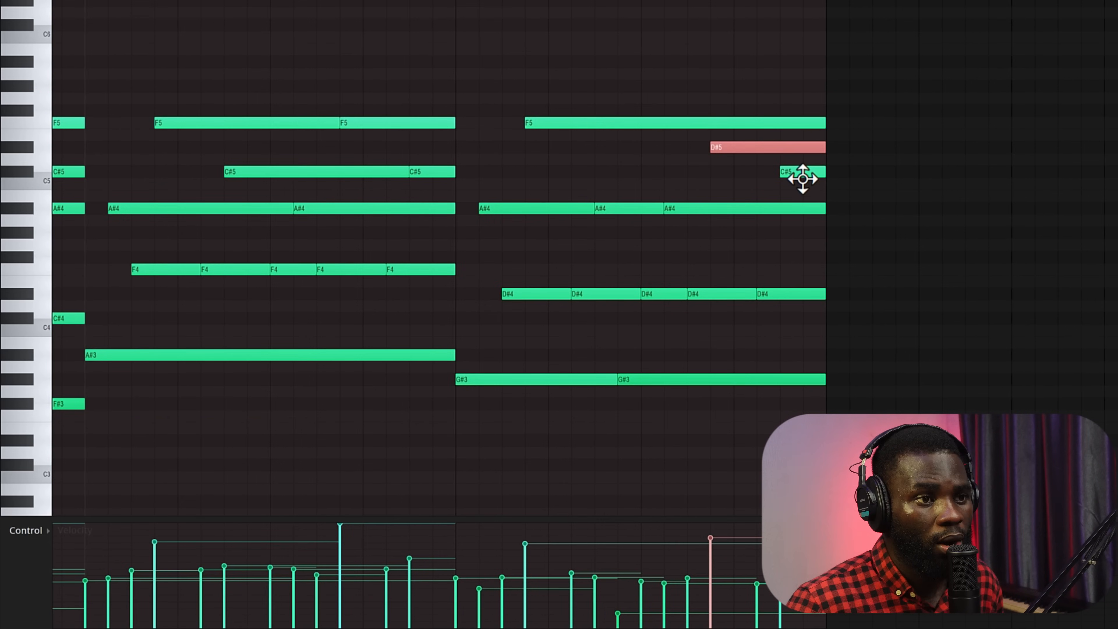
{"action": "key", "text": "space"}
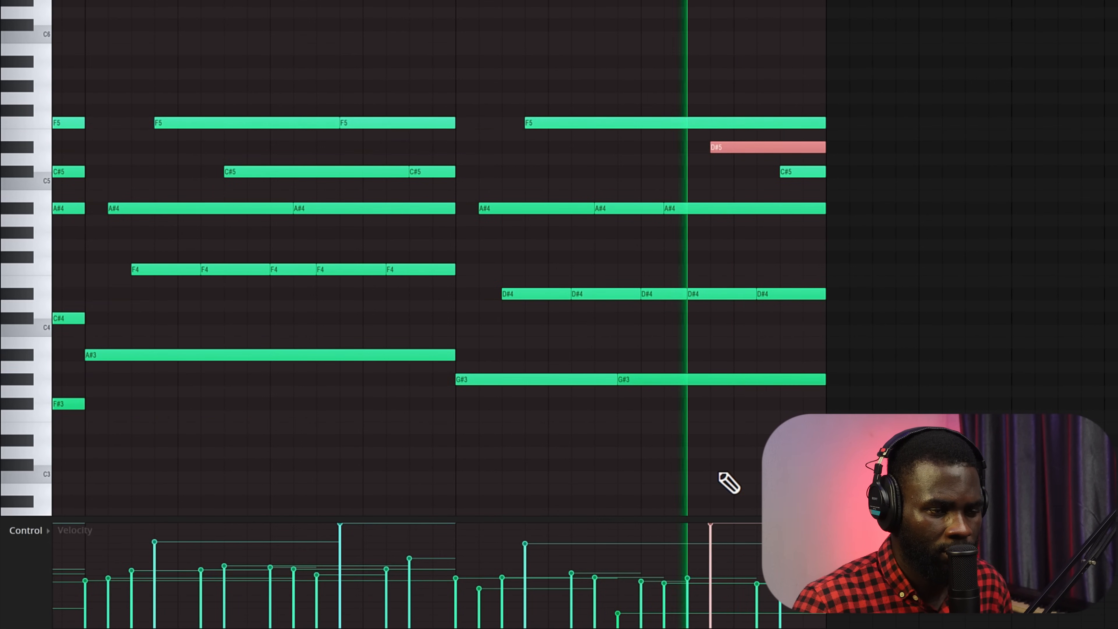
{"action": "scroll", "coordinate": [379, 342], "scroll_direction": "down", "scroll_amount": 2}
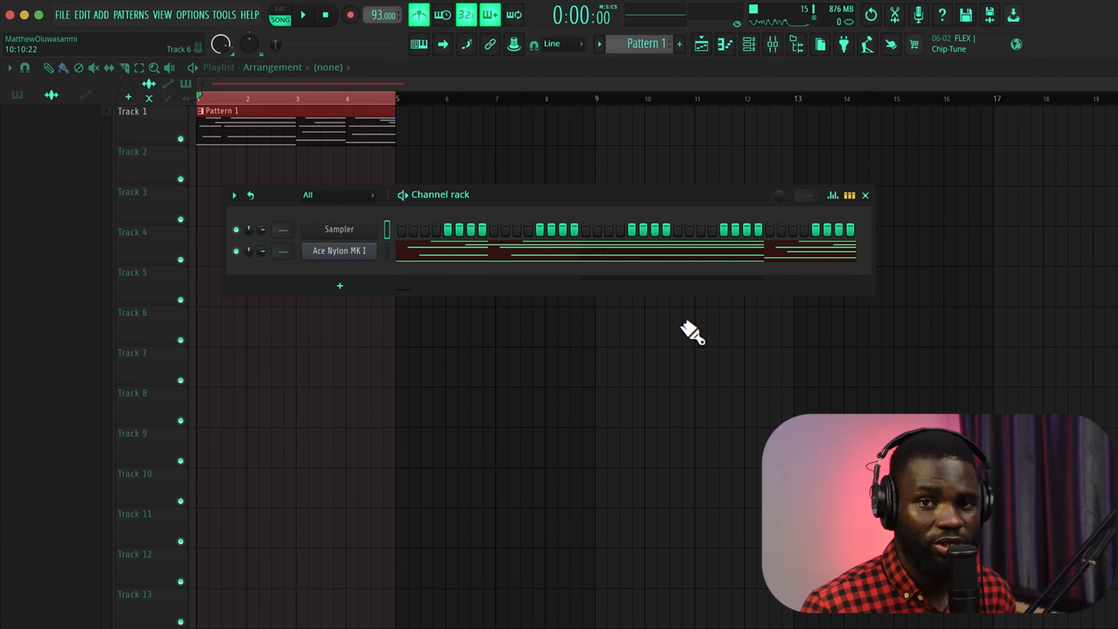
- Copy the Ace Nylon MK I notes from Pattern 1, paste them into Pattern 2, and show them in the piano roll
{"action": "right_click", "coordinate": [364, 264]}
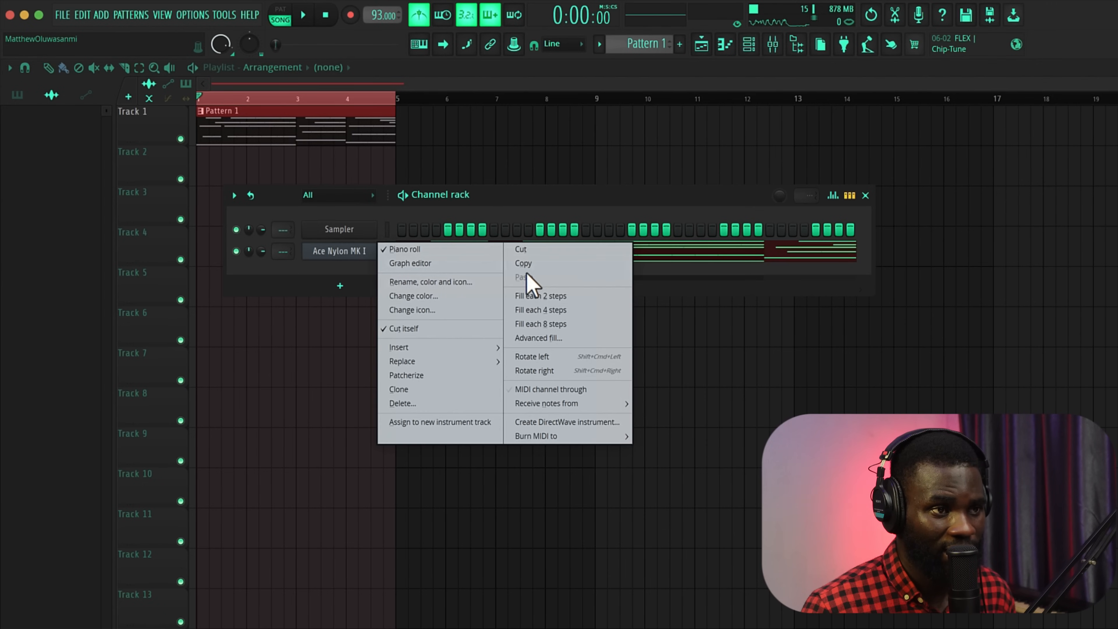
{"action": "left_click", "coordinate": [566, 266]}
{"action": "scroll", "coordinate": [653, 44], "scroll_direction": "up", "scroll_amount": 1}
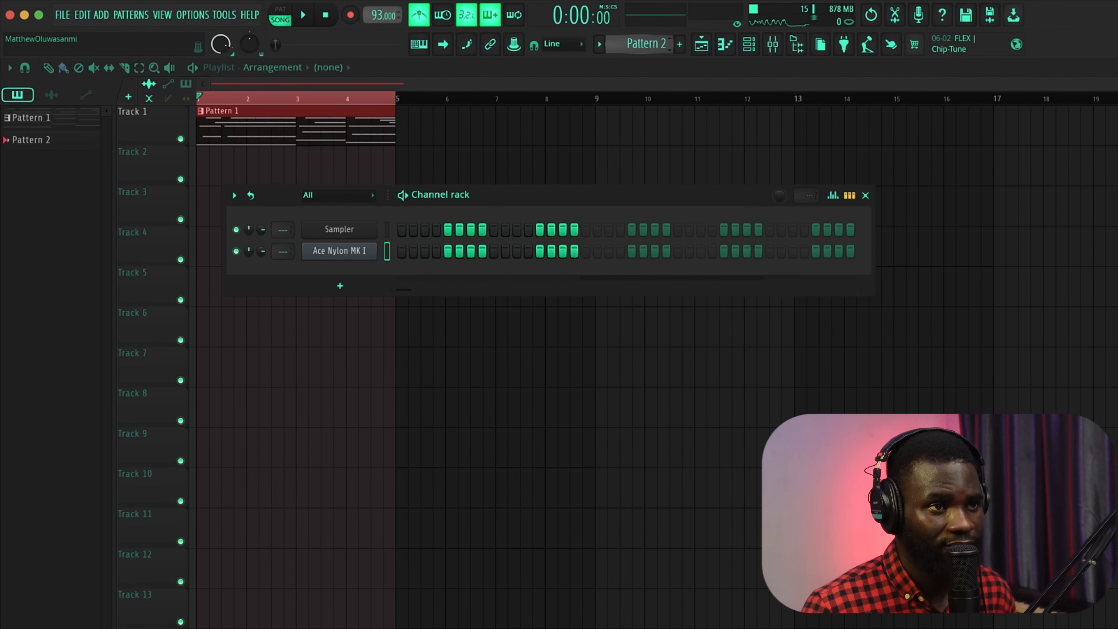
{"action": "right_click", "coordinate": [359, 266]}
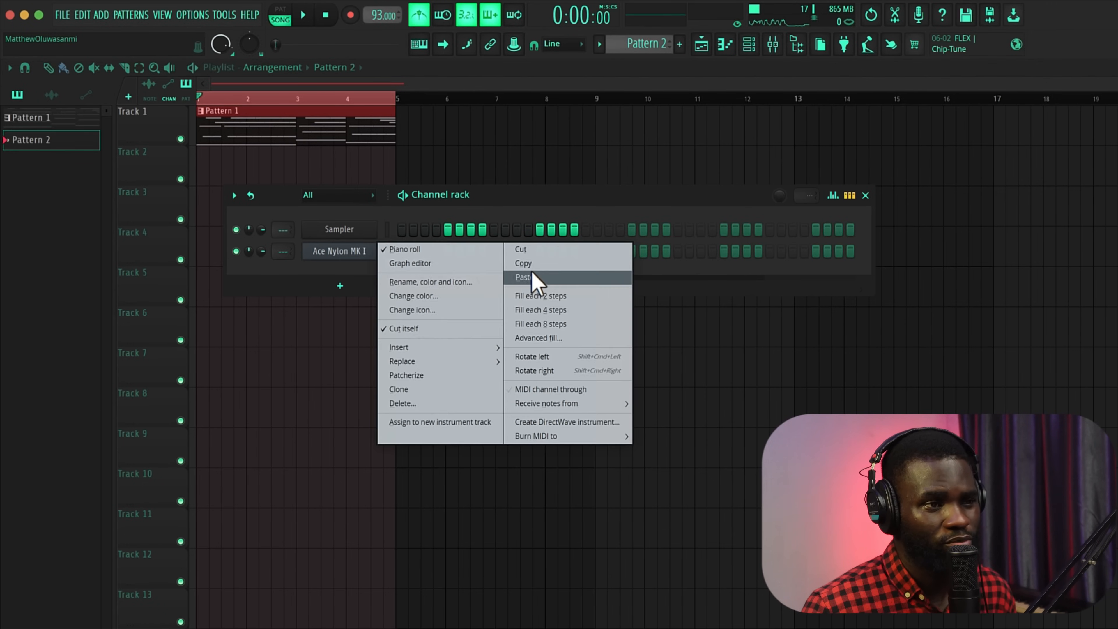
{"action": "left_click", "coordinate": [511, 278]}
{"action": "left_click", "coordinate": [500, 250]}
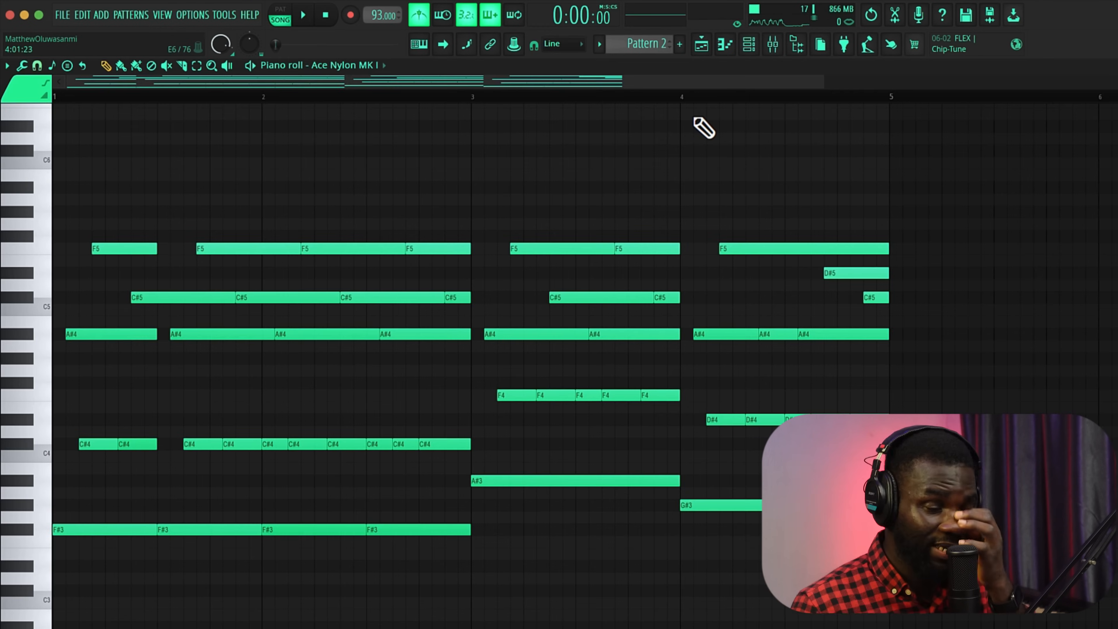
- Flip all the nylon guitar notes horizontally with the score flipper, leaving Preserve start times off
{"action": "key", "text": "ctrl+a"}
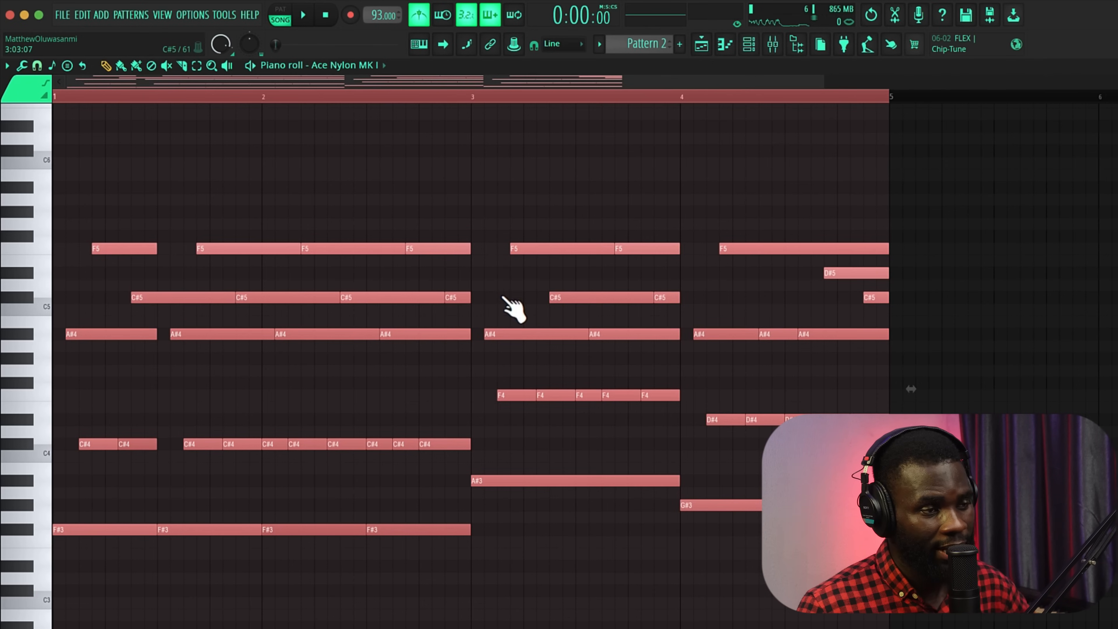
{"action": "key", "text": "alt+y"}
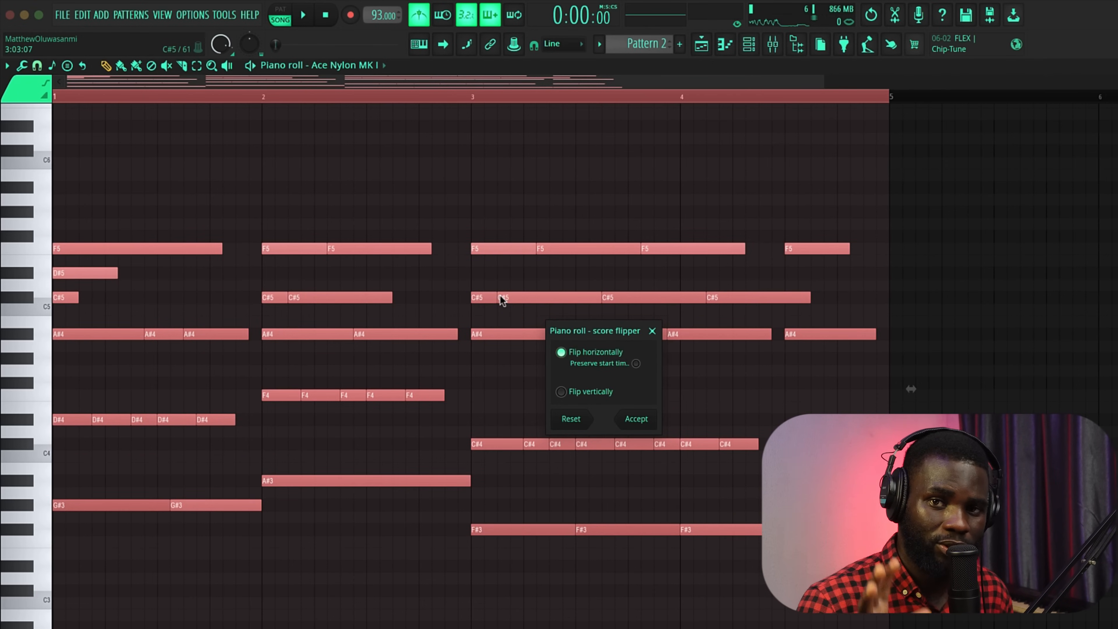
{"action": "left_click", "coordinate": [636, 363]}
{"action": "left_click", "coordinate": [636, 363]}
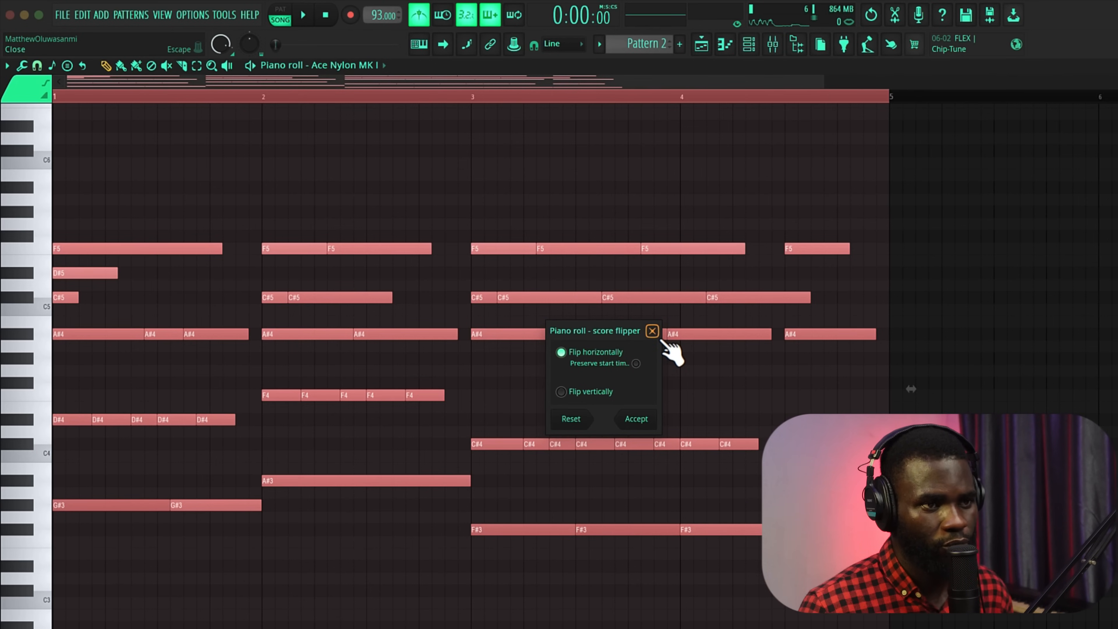
{"action": "left_click", "coordinate": [652, 331]}
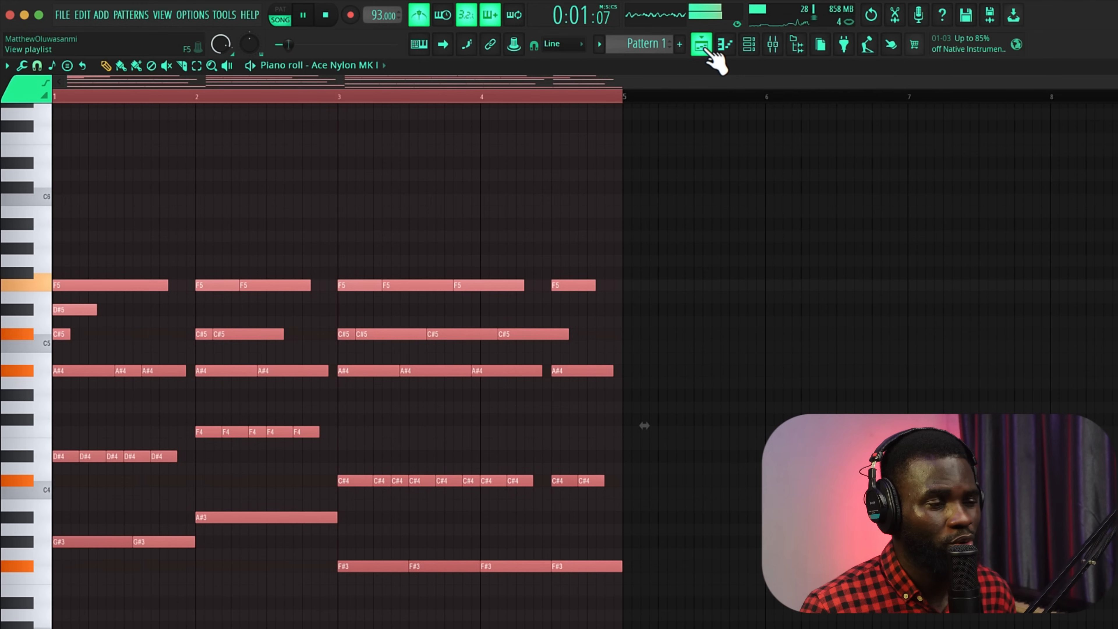
- Play the flipped Pattern 1 clip in the playlist and consolidate it into an audio clip
{"action": "left_click", "coordinate": [701, 44]}
{"action": "mouse_move", "coordinate": [196, 128]}
{"action": "left_mouse_down"}
{"action": "mouse_move", "coordinate": [326, 129]}
{"action": "mouse_move", "coordinate": [86, 112]}
{"action": "left_mouse_up"}
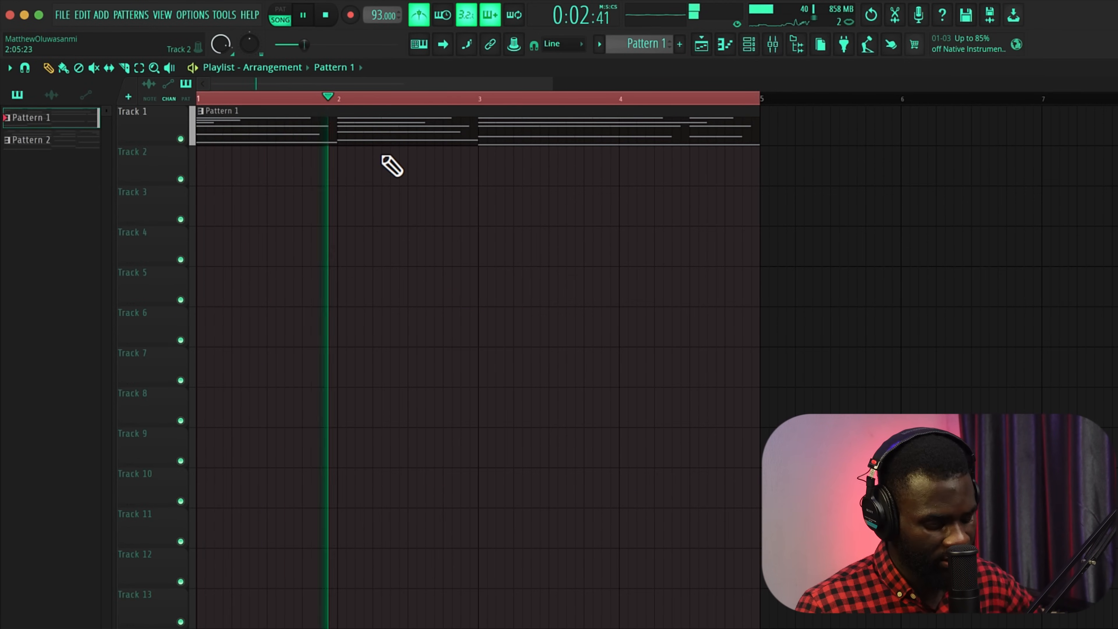
{"action": "key", "text": "space"}
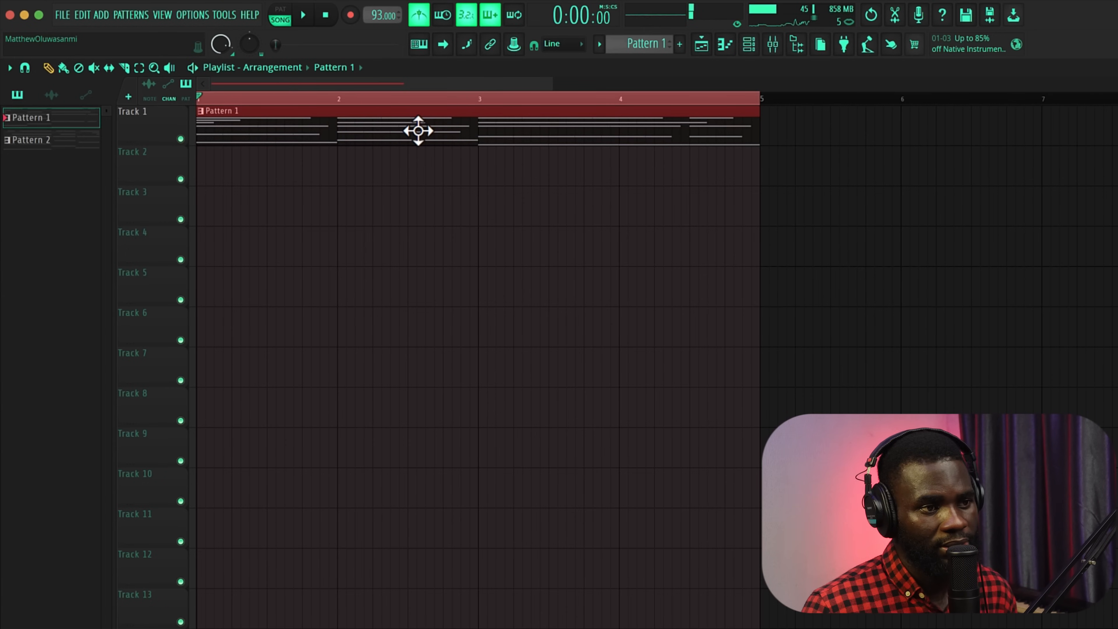
{"action": "key", "text": "ctrl+alt+c"}
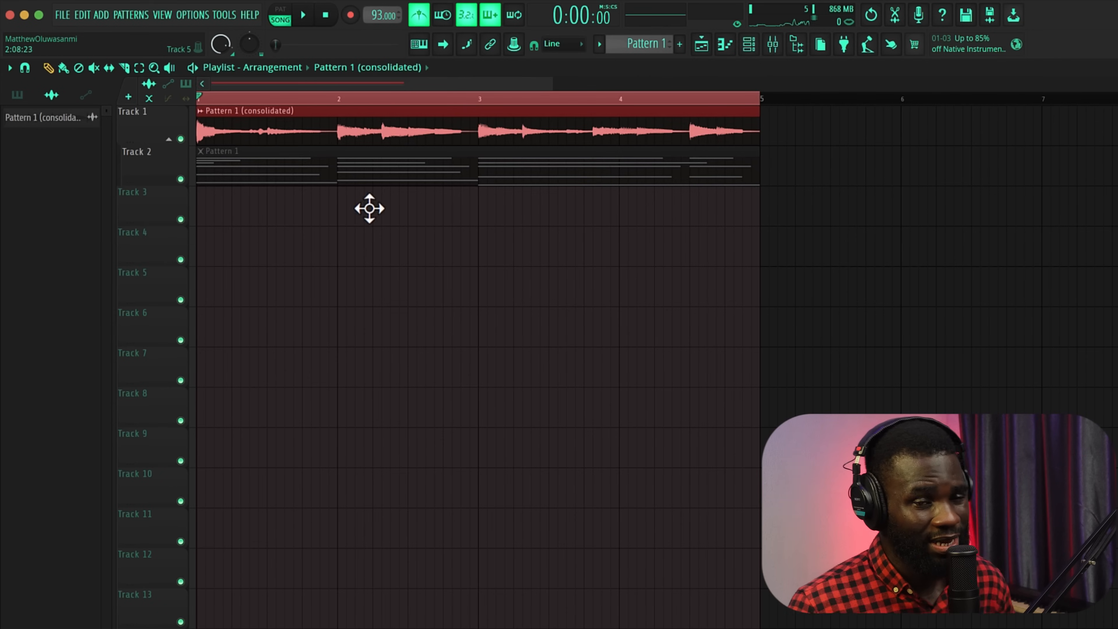
- Reverse the consolidated Pattern 1 audio clip and play the result
{"action": "double_click", "coordinate": [318, 136]}
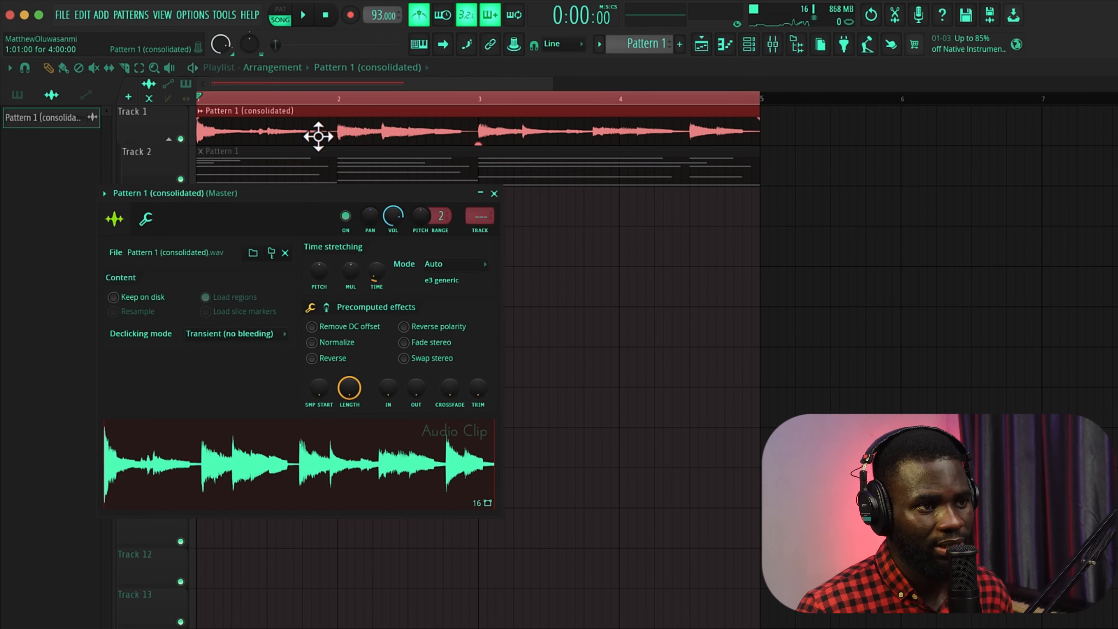
{"action": "left_click", "coordinate": [356, 357]}
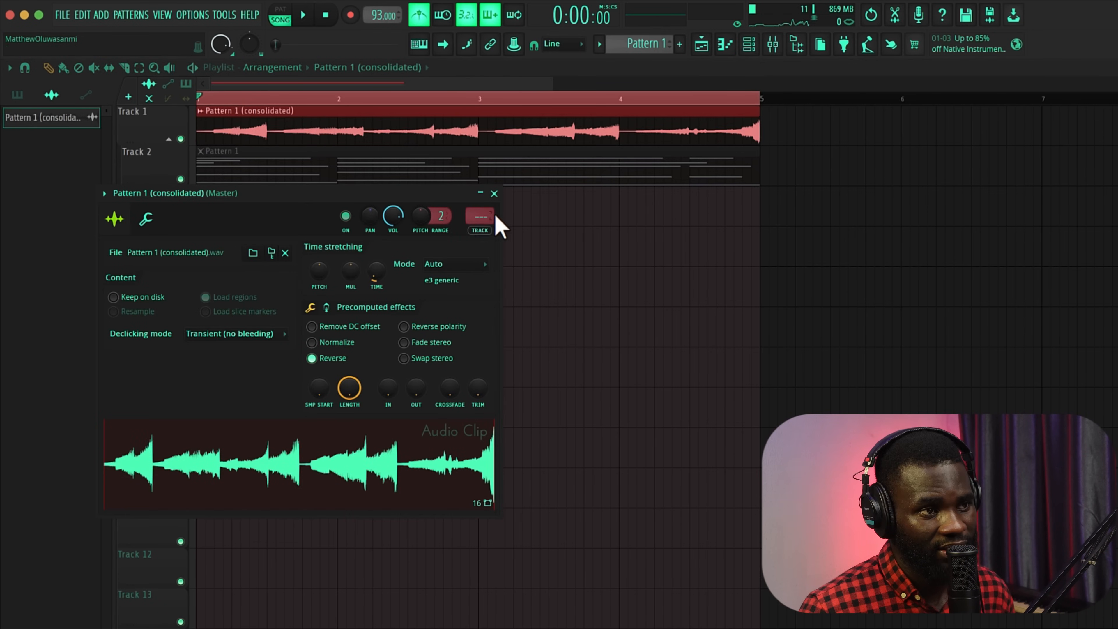
{"action": "left_click", "coordinate": [493, 194]}
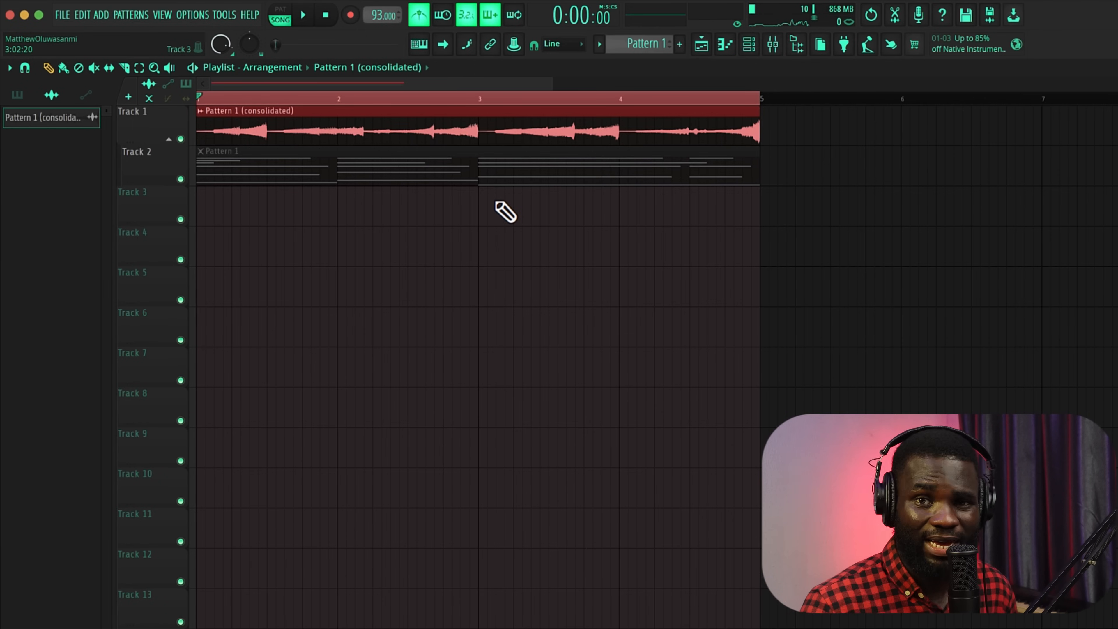
{"action": "key", "text": "space"}
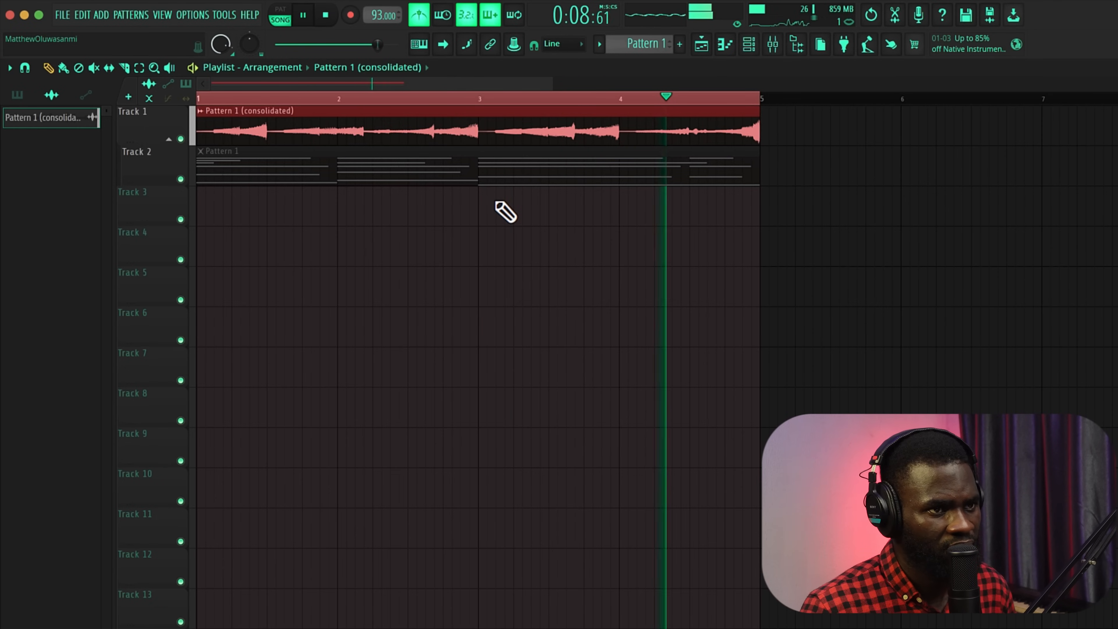
{"action": "key", "text": "space"}
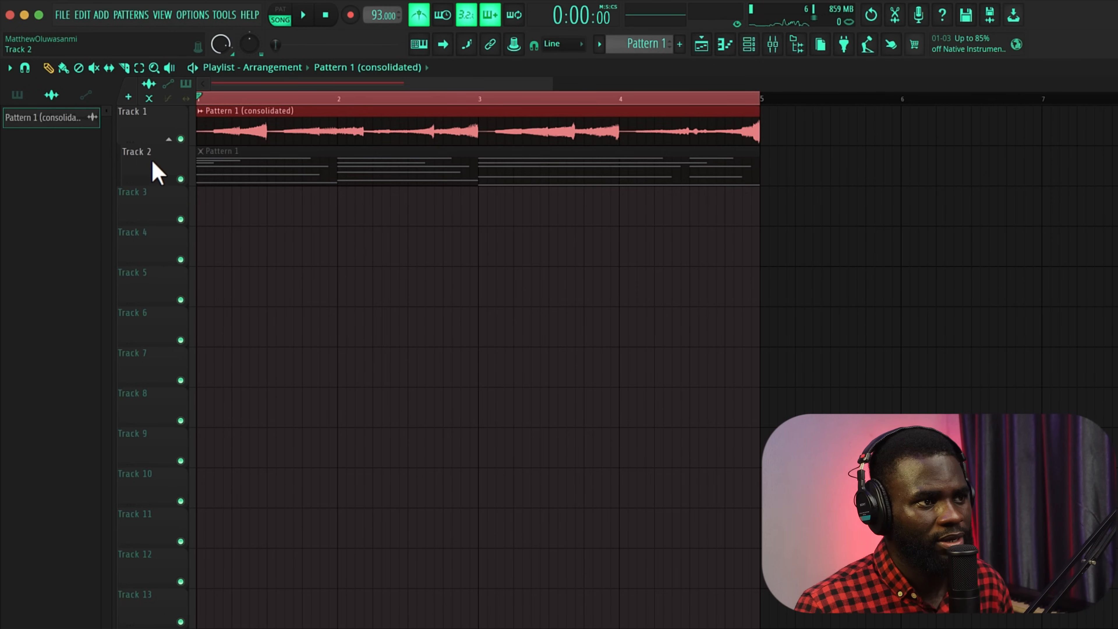
- Lower the consolidated clip's volume to about -4.7 dB while playing it with Pattern 2 on Track 2, and turn off the metronome
{"action": "key", "text": "space"}
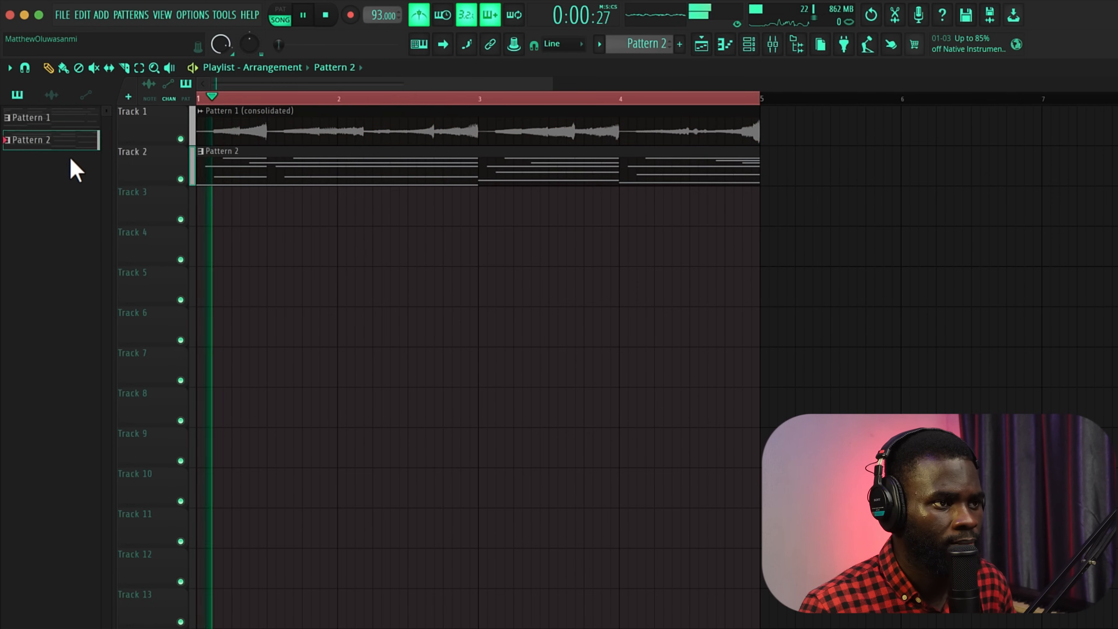
{"action": "mouse_move", "coordinate": [489, 145]}
{"action": "left_mouse_down"}
{"action": "mouse_move", "coordinate": [489, 163]}
{"action": "mouse_move", "coordinate": [478, 147]}
{"action": "left_mouse_up"}
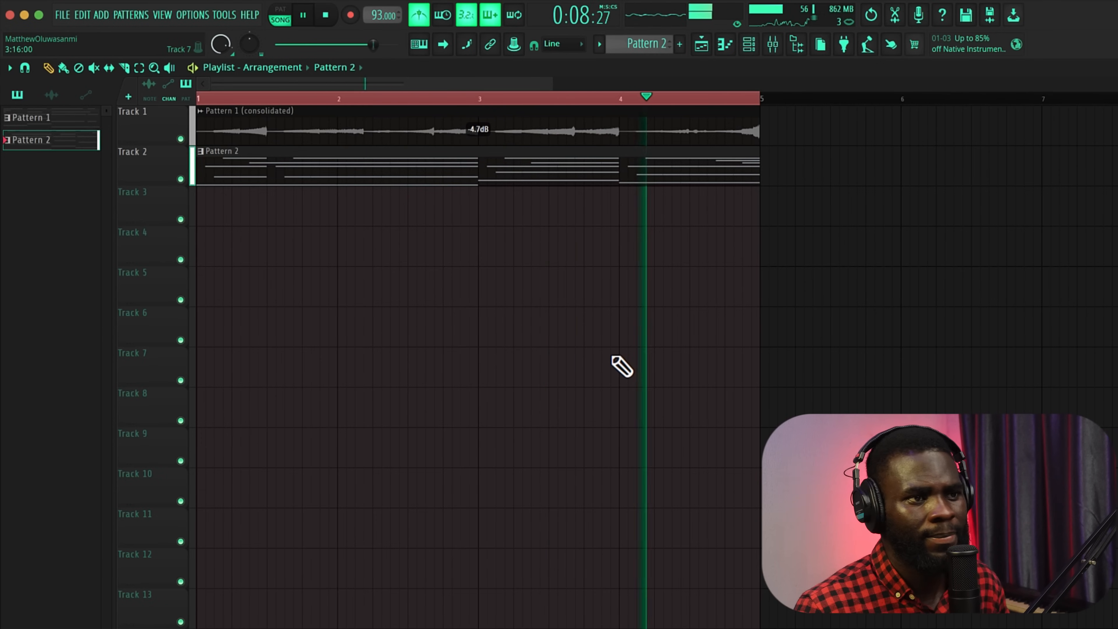
{"action": "scroll", "coordinate": [582, 334], "scroll_direction": "down", "scroll_amount": 2}
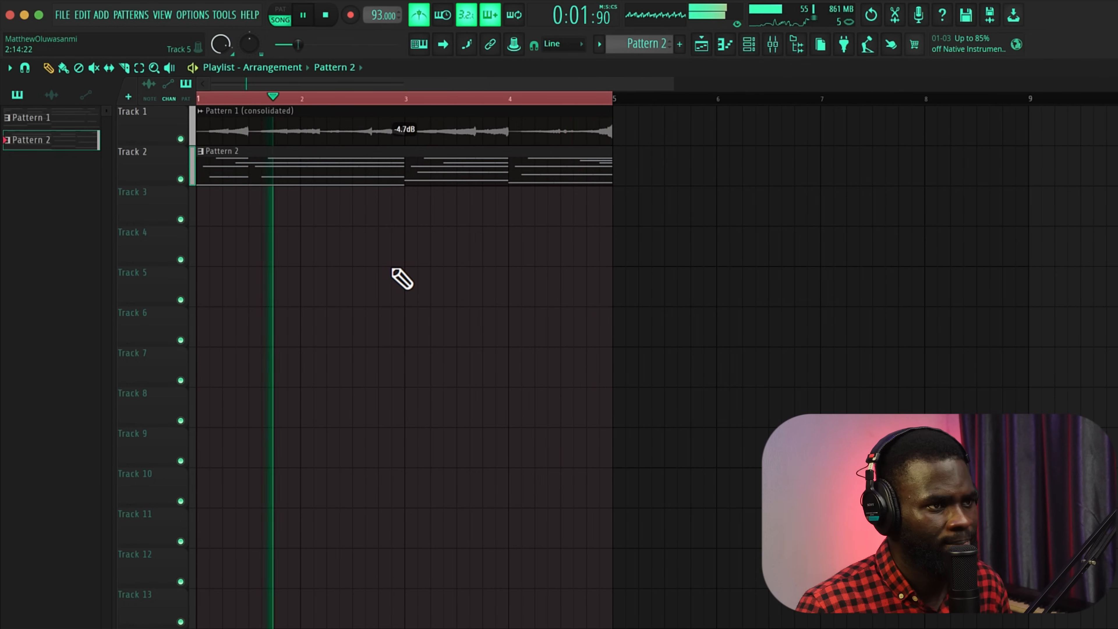
{"action": "left_click", "coordinate": [424, 19]}
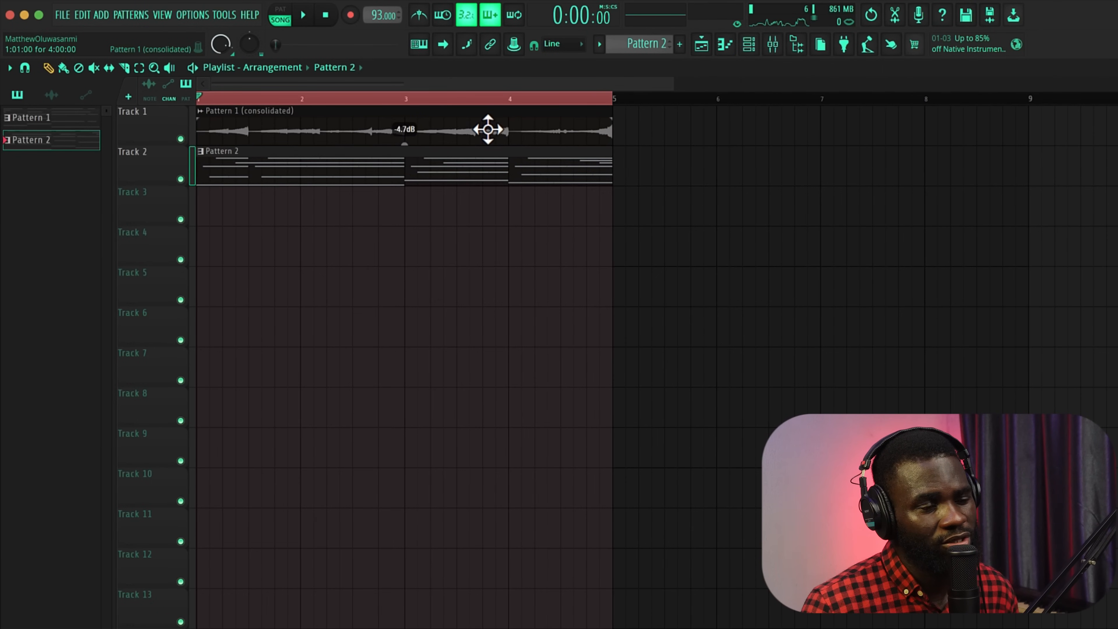
- Assign the consolidated clip to a free mixer track and load Cymatics Pluto in its first effect slot
{"action": "double_click", "coordinate": [491, 118]}
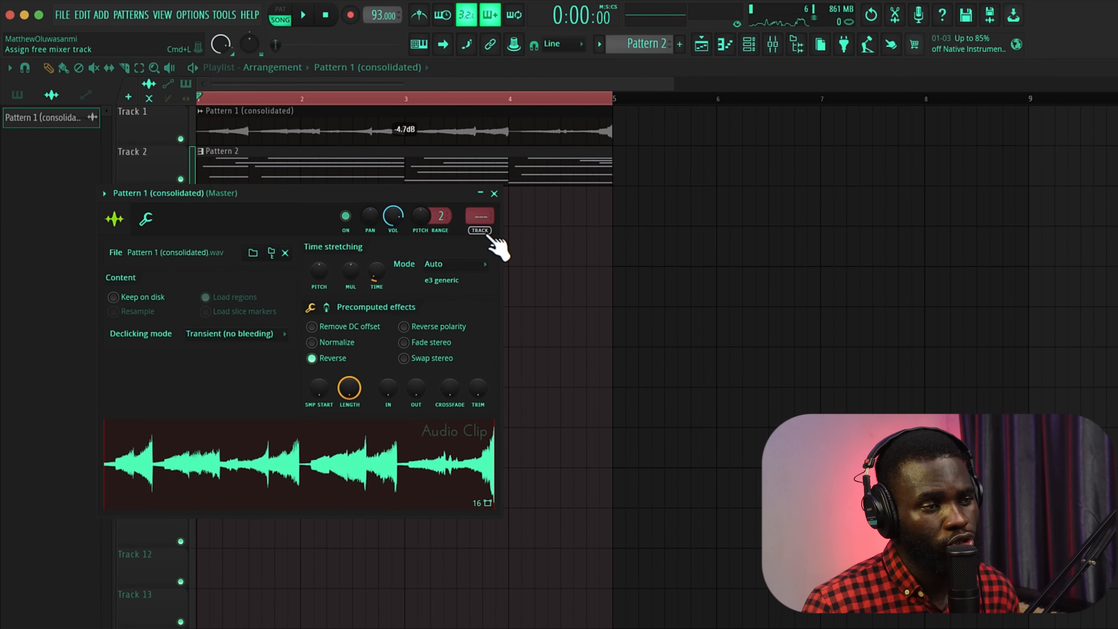
{"action": "left_click", "coordinate": [482, 230]}
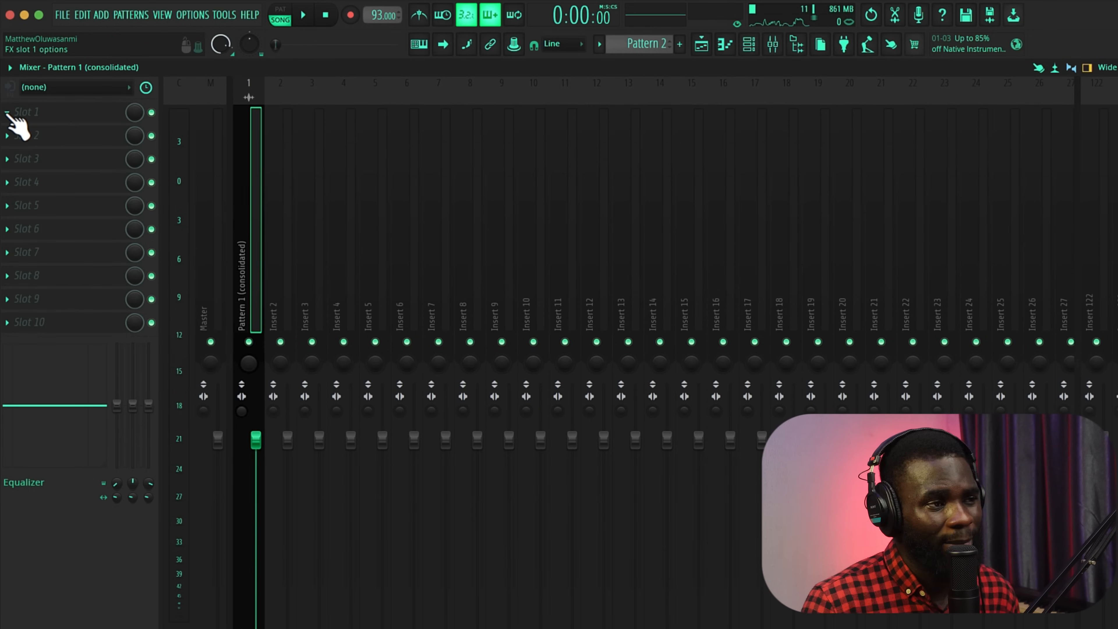
{"action": "left_click", "coordinate": [8, 116]}
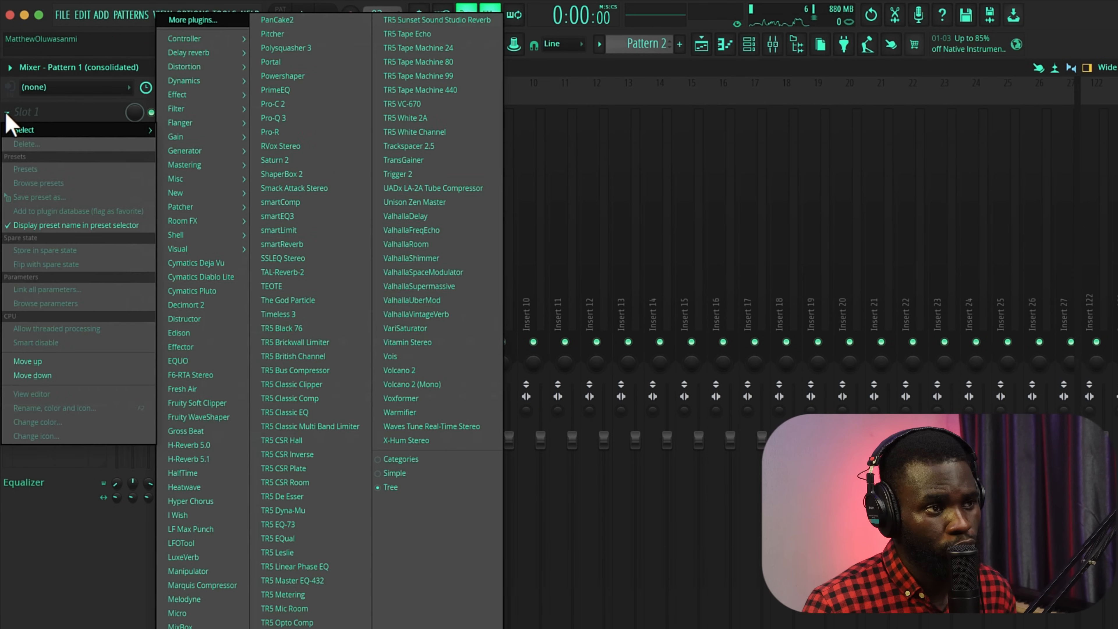
{"action": "mouse_move", "coordinate": [202, 123]}
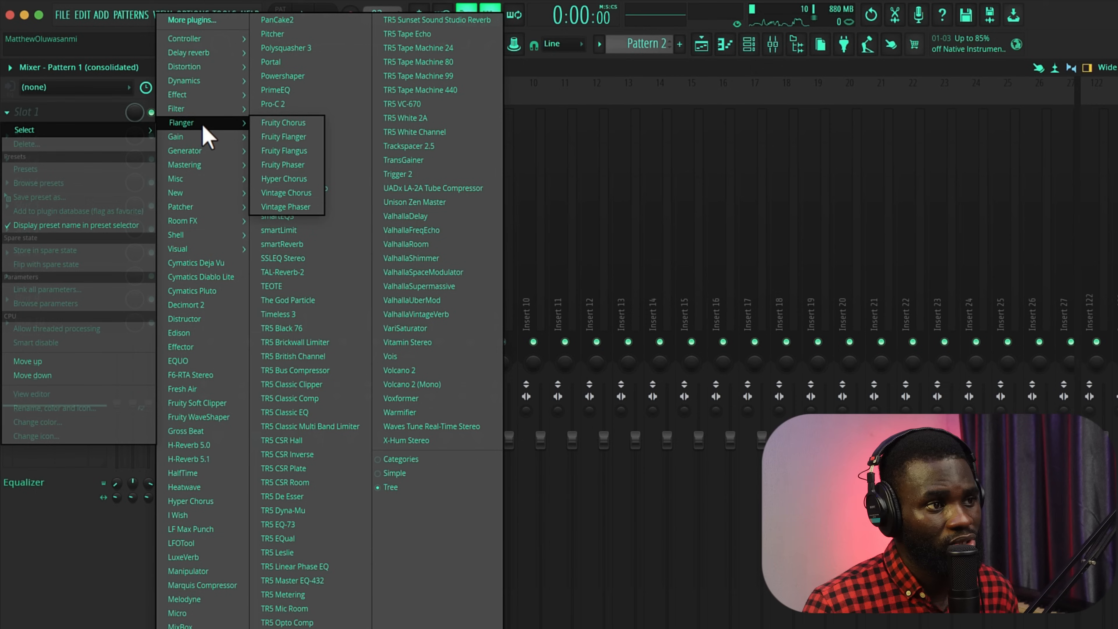
{"action": "left_click", "coordinate": [228, 294]}
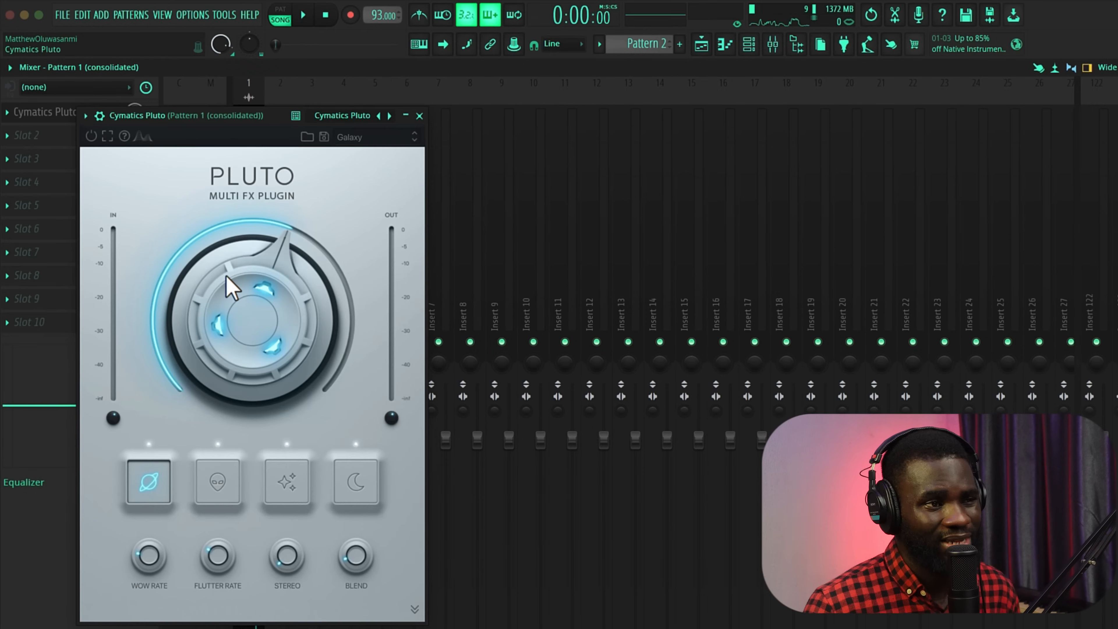
- Mute Track 2 in the playlist and adjust Pluto's main amount knob while the reversed clip plays
{"action": "left_click", "coordinate": [702, 45]}
{"action": "left_click", "coordinate": [255, 152]}
{"action": "left_click_drag", "start_coordinate": [236, 122], "coordinate": [551, 189]}
{"action": "left_click", "coordinate": [180, 179]}
{"action": "key", "text": "space"}
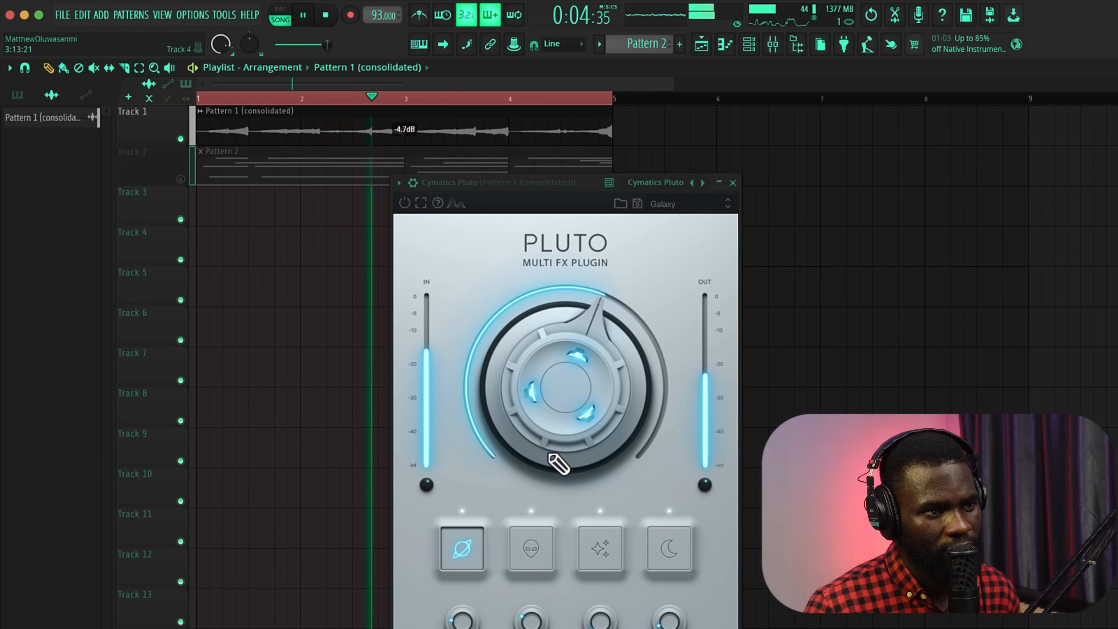
{"action": "left_click_drag", "start_coordinate": [558, 430], "coordinate": [569, 459]}
{"action": "key", "text": "space"}
- Switch Pluto's reverb module to Shimmer Reverb and lower the Reverb Amount to 13% while listening
{"action": "left_click", "coordinate": [612, 555]}
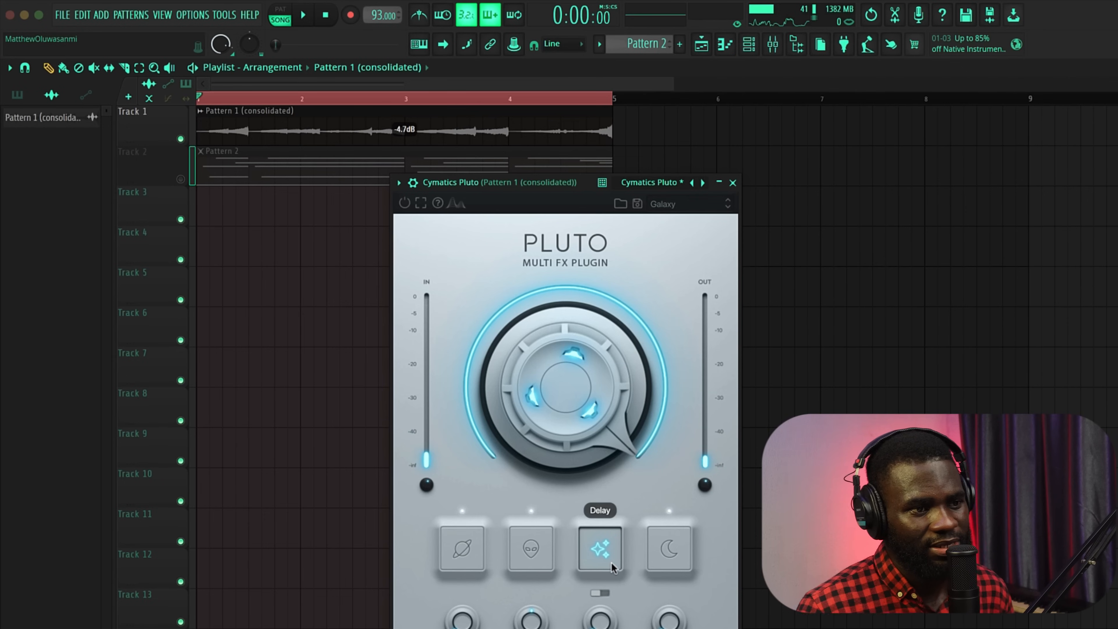
{"action": "left_click", "coordinate": [669, 556]}
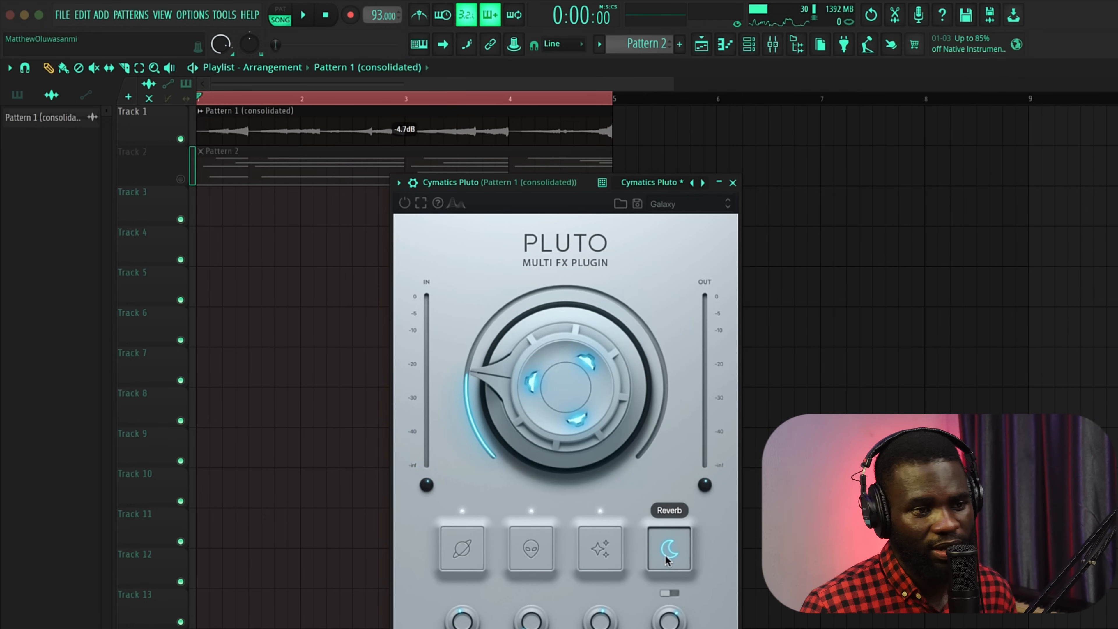
{"action": "mouse_move", "coordinate": [661, 625]}
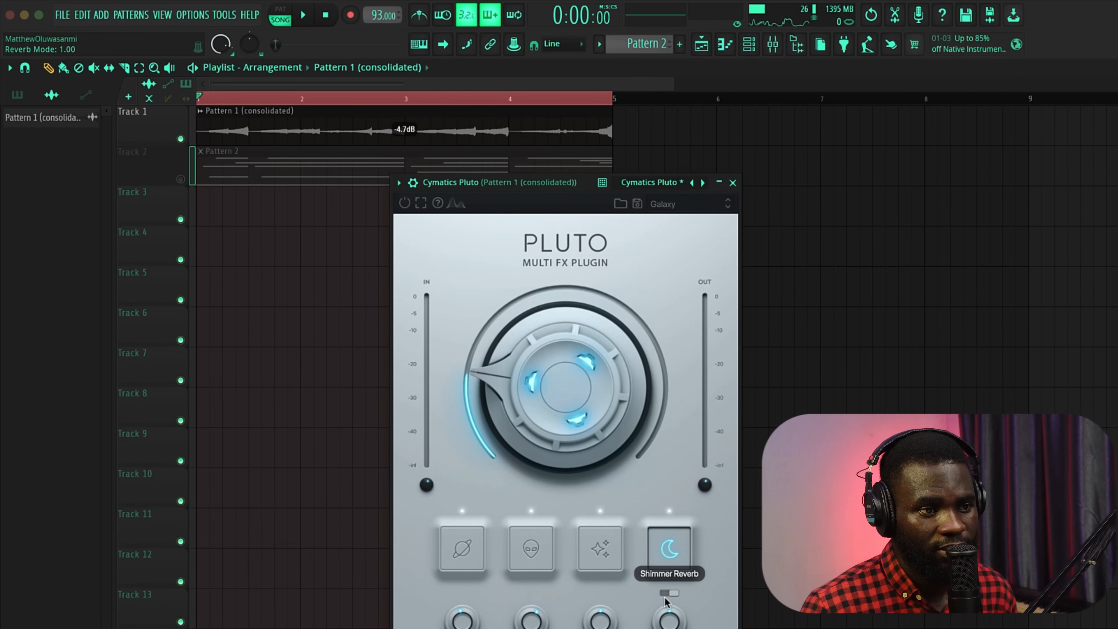
{"action": "mouse_move", "coordinate": [607, 418]}
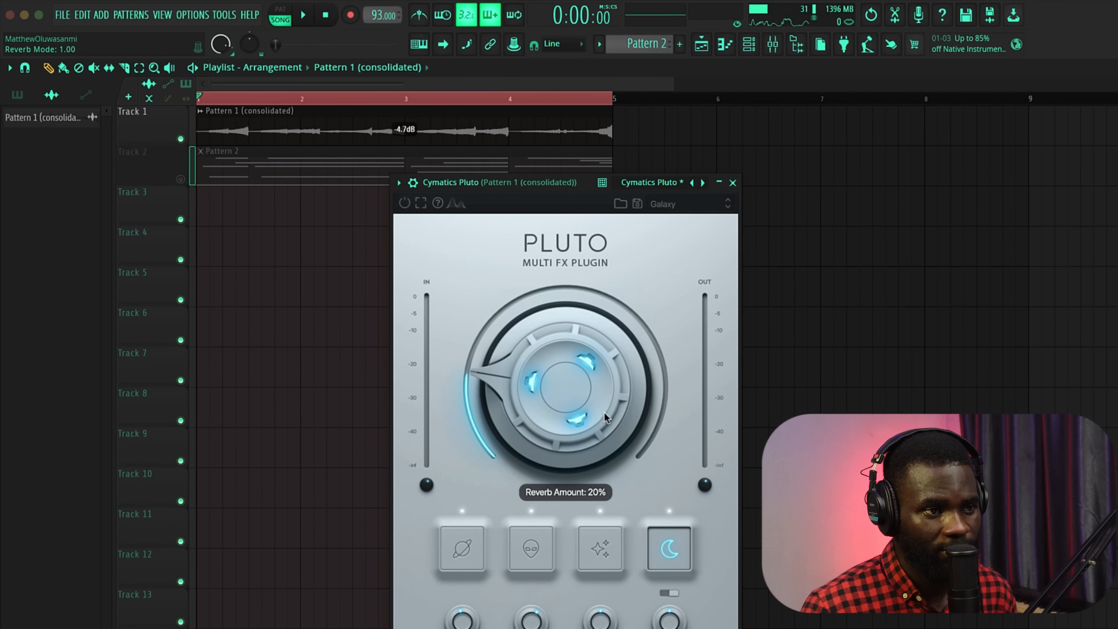
{"action": "scroll", "coordinate": [566, 416], "scroll_direction": "down", "scroll_amount": 3}
{"action": "key", "text": "space"}
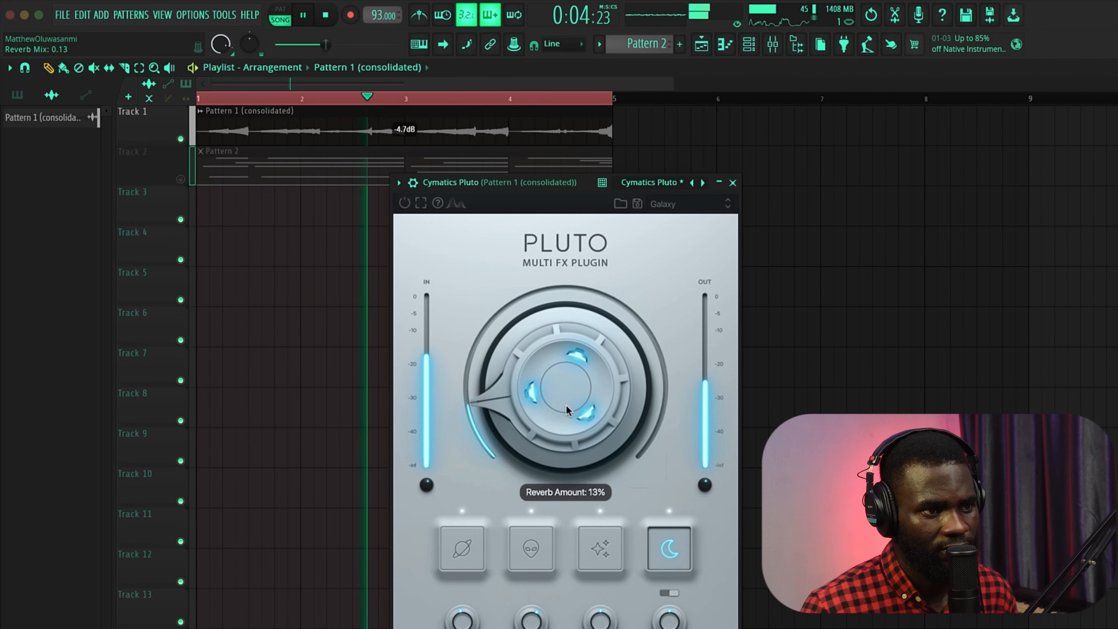
- Close Cymatics Pluto, then unmute Track 2 in the playlist and play Pattern 2 together with the reversed clip
{"action": "left_click", "coordinate": [733, 182]}
{"action": "key", "text": "space"}
{"action": "left_click", "coordinate": [749, 44]}
{"action": "left_click", "coordinate": [343, 199]}
{"action": "left_click", "coordinate": [334, 210]}
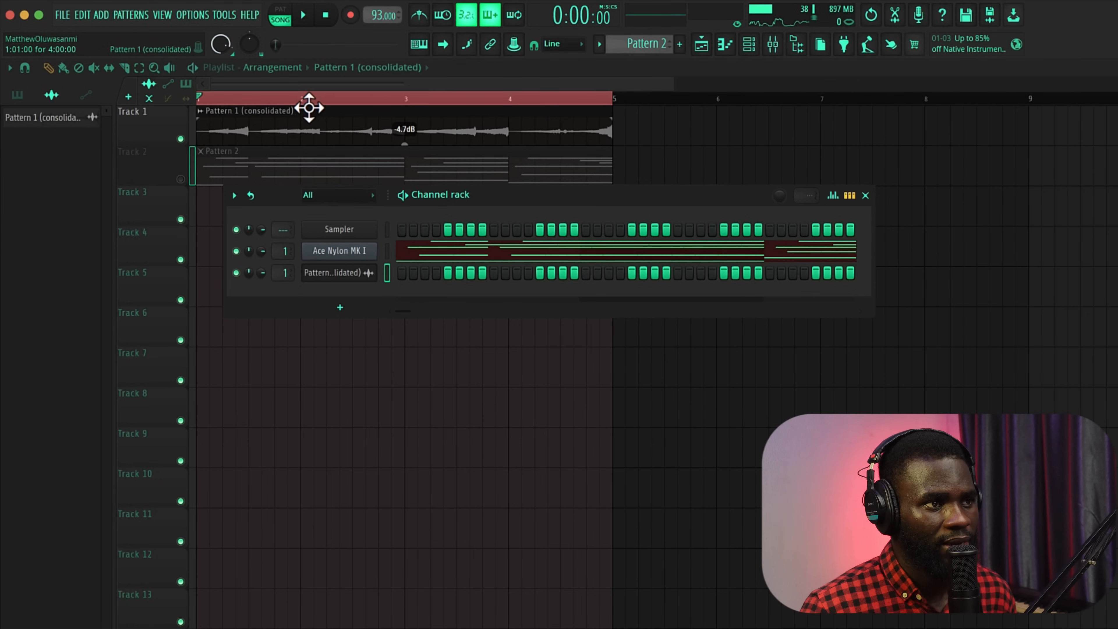
{"action": "left_click", "coordinate": [263, 97]}
{"action": "key", "text": "F6"}
{"action": "left_click", "coordinate": [181, 179]}
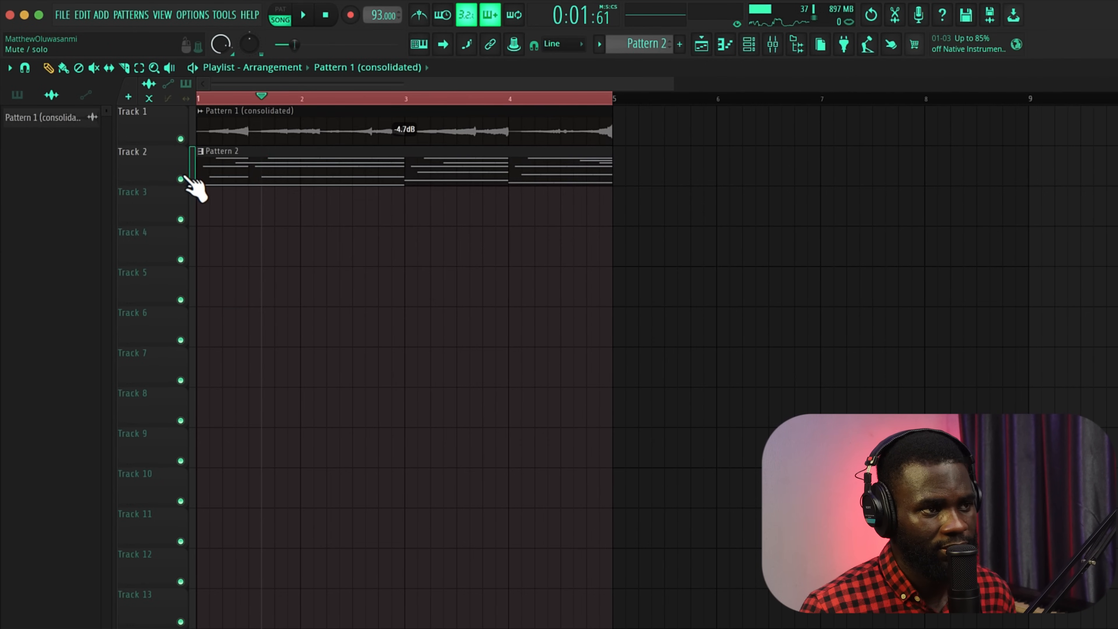
{"action": "key", "text": "space"}
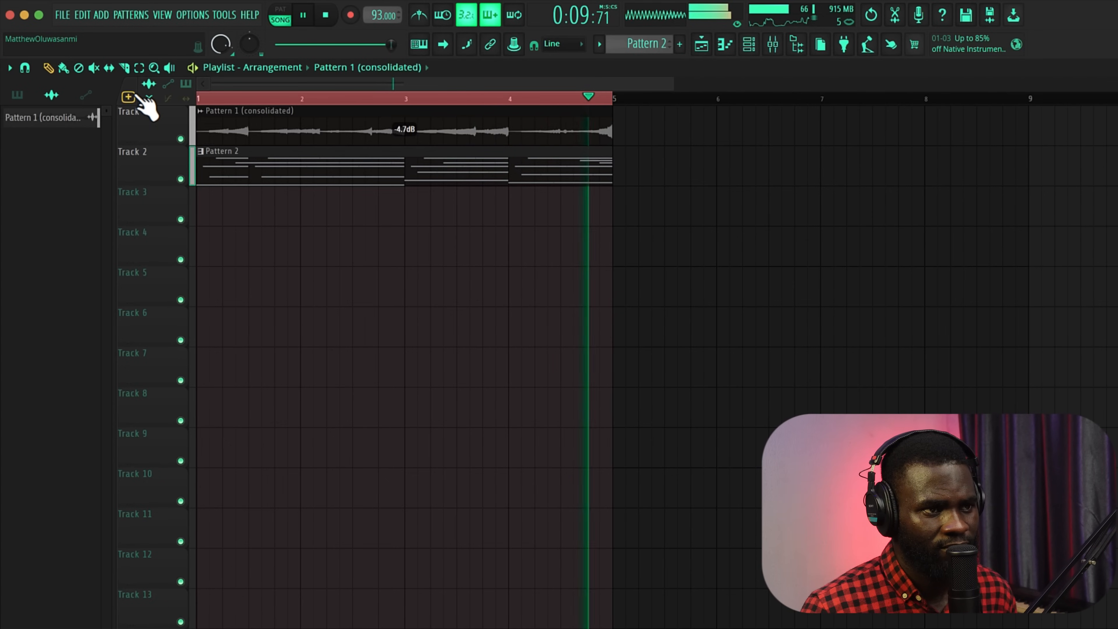
{"action": "key", "text": "space"}
- Duplicate both playlist clips into bars 5 to 8 and select the full eight bars
{"action": "scroll", "coordinate": [440, 260], "scroll_direction": "down", "scroll_amount": 3}
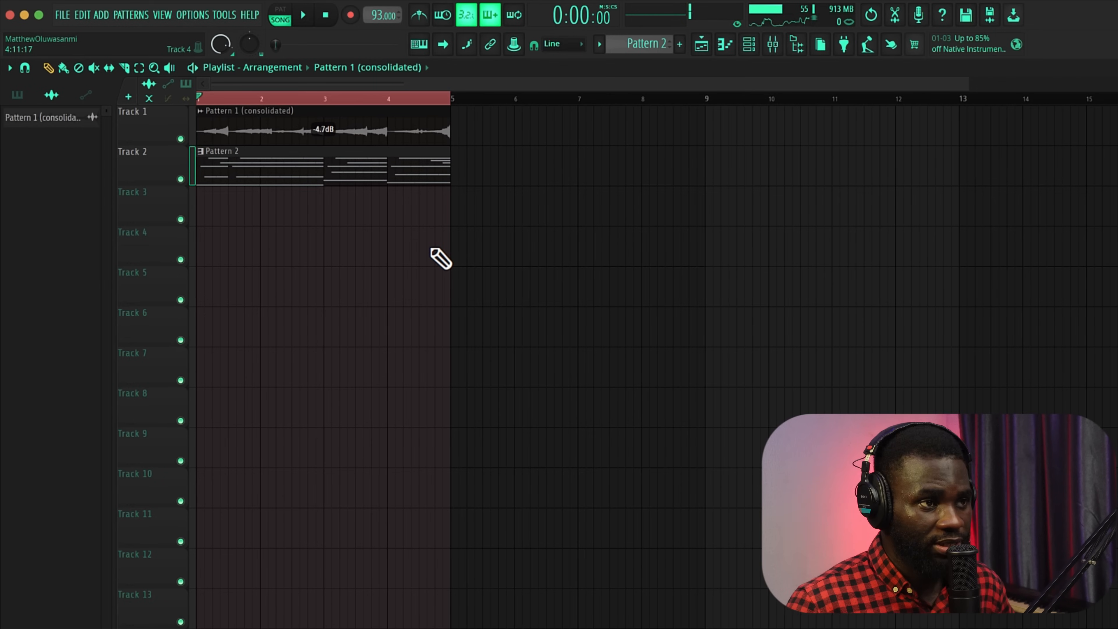
{"action": "key", "text": "super+a"}
{"action": "key", "text": "super+b"}
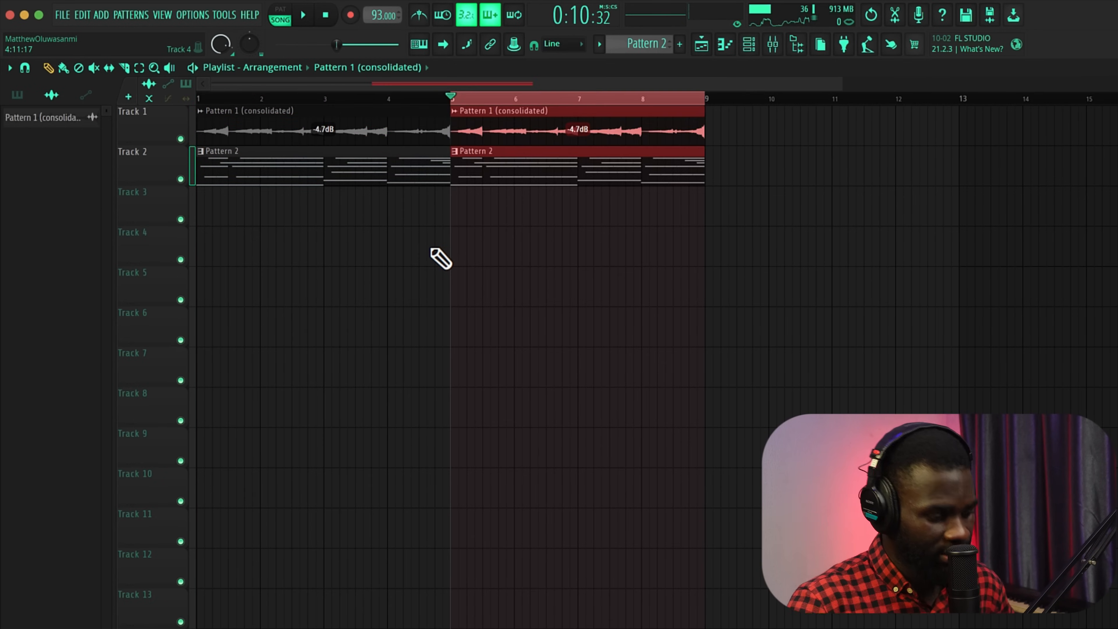
{"action": "key", "text": "super+a"}
{"action": "scroll", "coordinate": [449, 257], "scroll_direction": "down", "scroll_amount": 2}
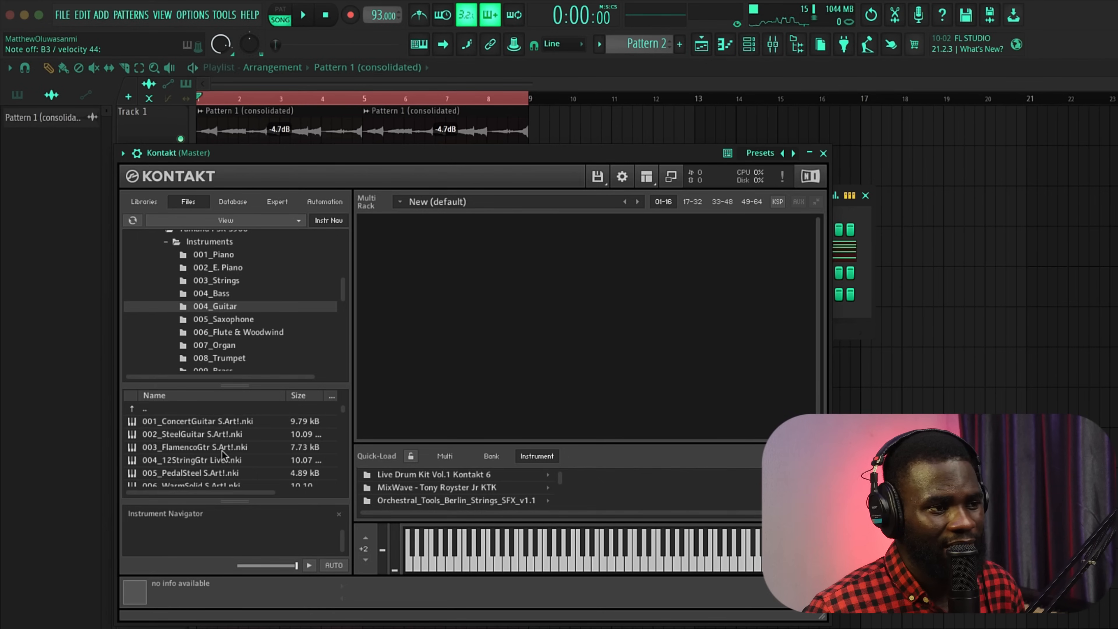
- Load 012_WarmElectric S.Art!.nki from the 004_Guitar folder into Kontakt and close the plugin window
{"action": "scroll", "coordinate": [222, 451], "scroll_direction": "down", "scroll_amount": 3}
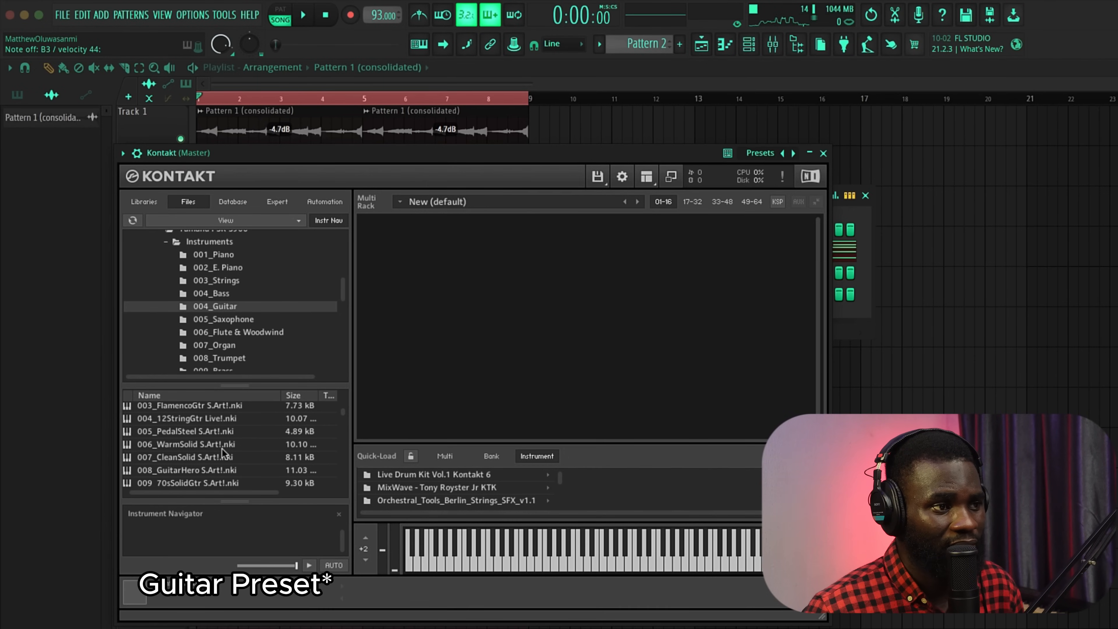
{"action": "scroll", "coordinate": [222, 449], "scroll_direction": "down", "scroll_amount": 2}
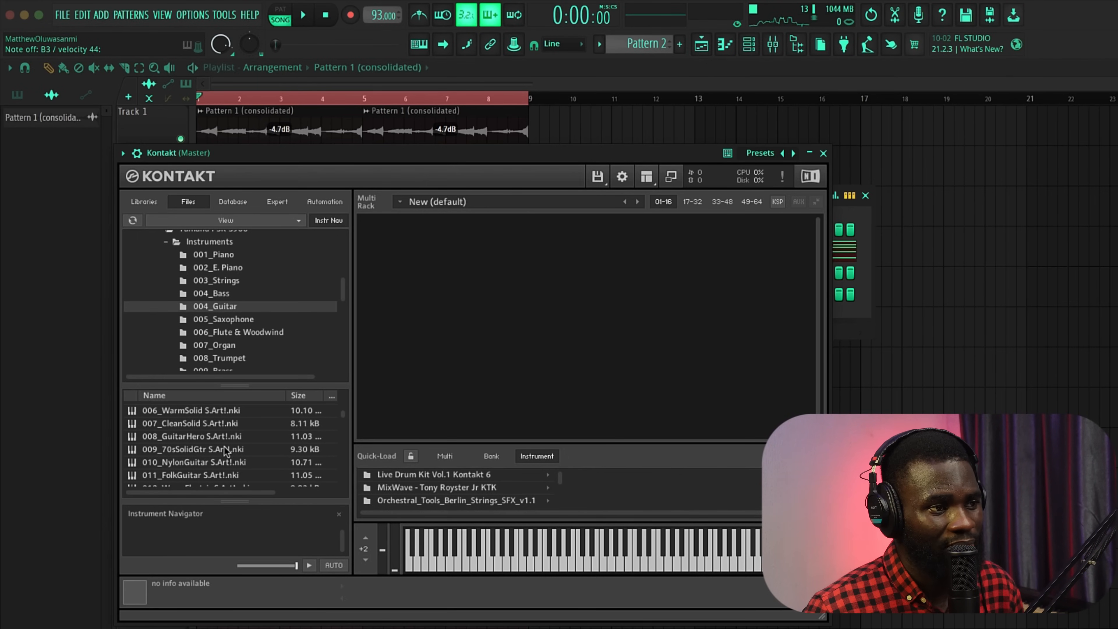
{"action": "scroll", "coordinate": [223, 447], "scroll_direction": "down", "scroll_amount": 4}
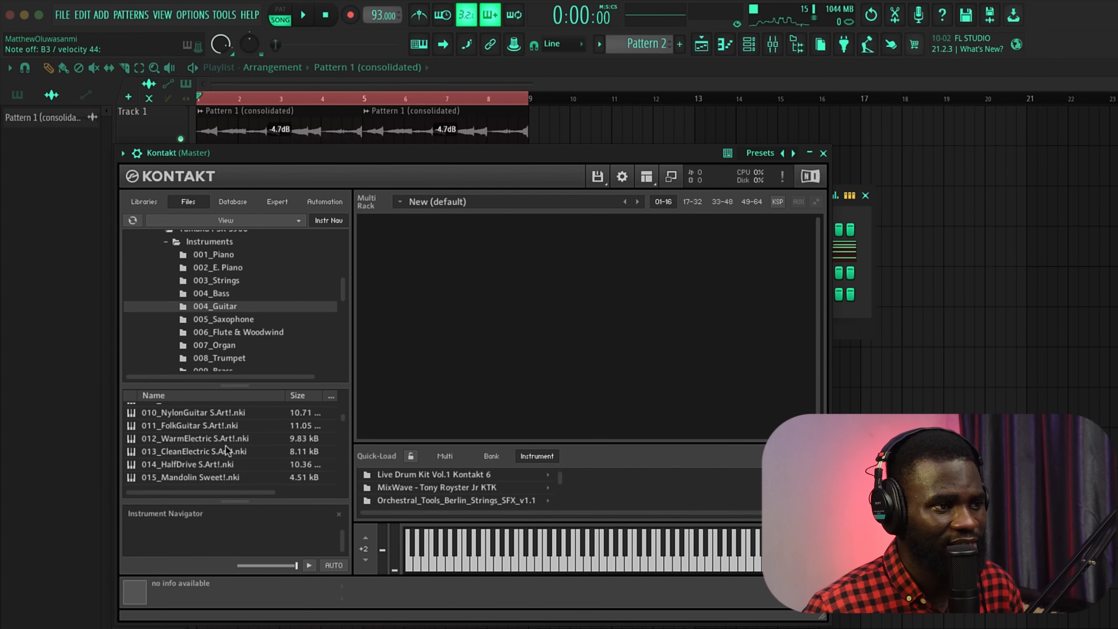
{"action": "scroll", "coordinate": [225, 445], "scroll_direction": "down", "scroll_amount": 1}
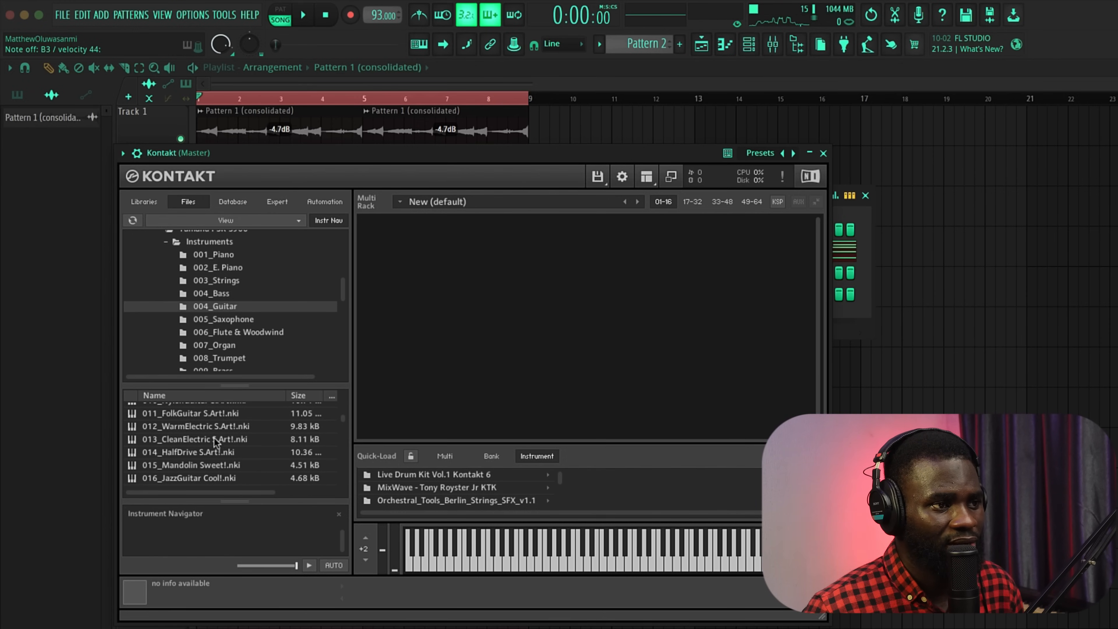
{"action": "left_click", "coordinate": [218, 430]}
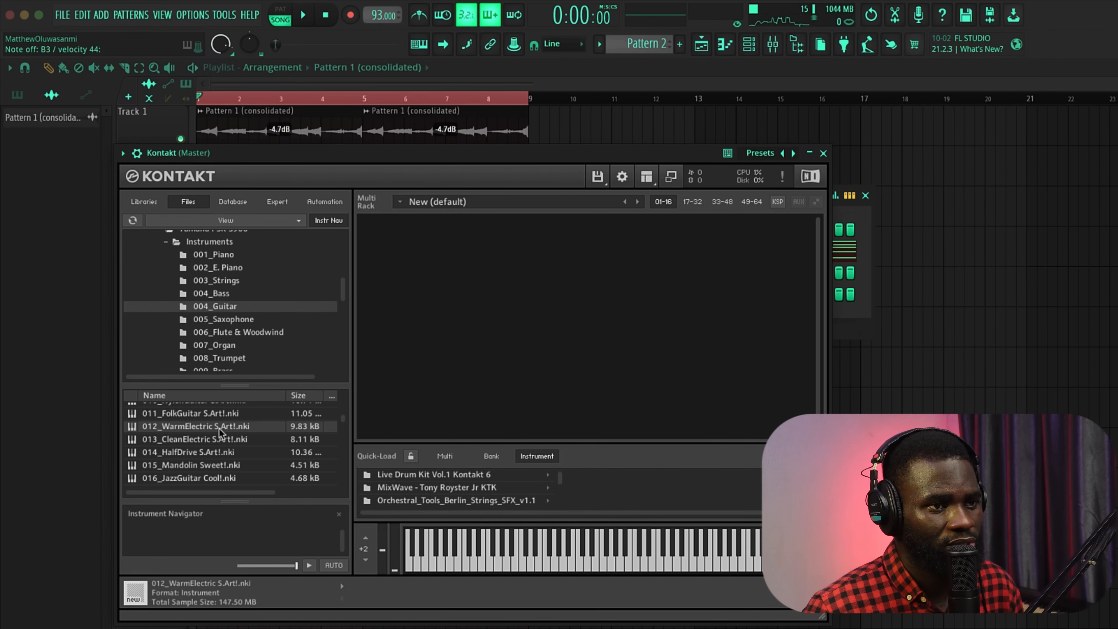
{"action": "double_click", "coordinate": [218, 427]}
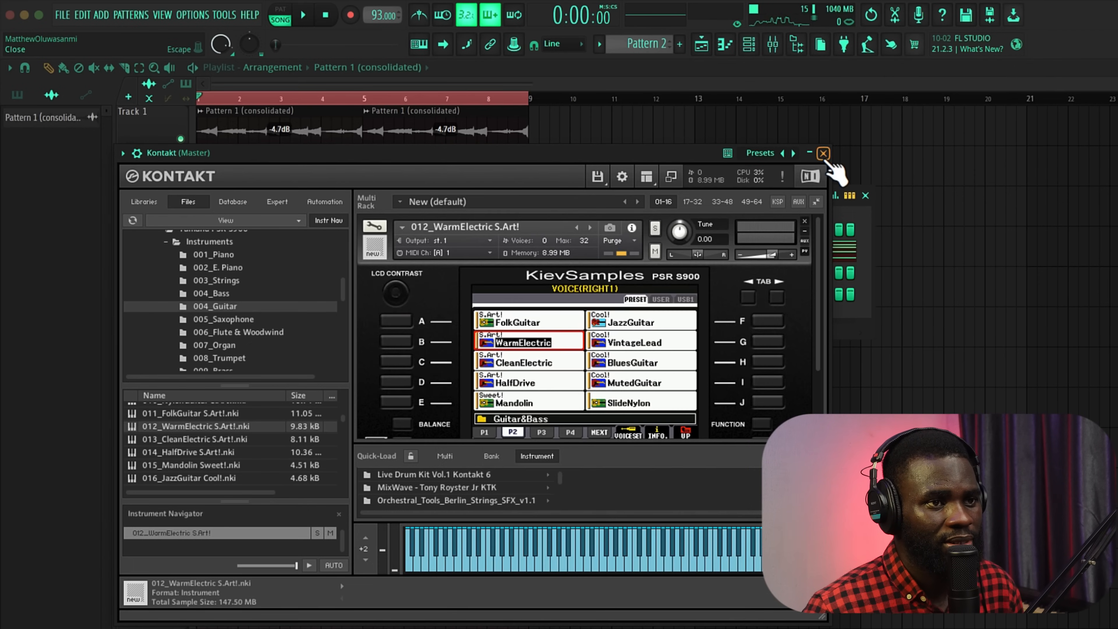
{"action": "left_click", "coordinate": [822, 153]}
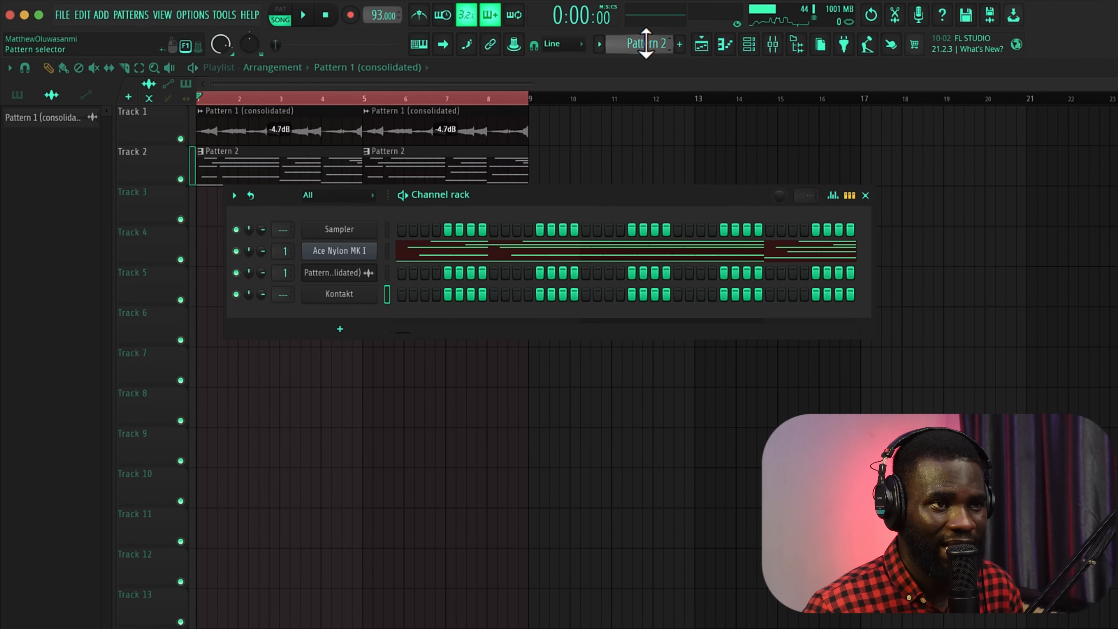
- Switch from Pattern 2 to a new empty pattern for the Kontakt guitar part
{"action": "left_click", "coordinate": [637, 46]}
{"action": "left_click_drag", "start_coordinate": [637, 46], "coordinate": [638, 37]}
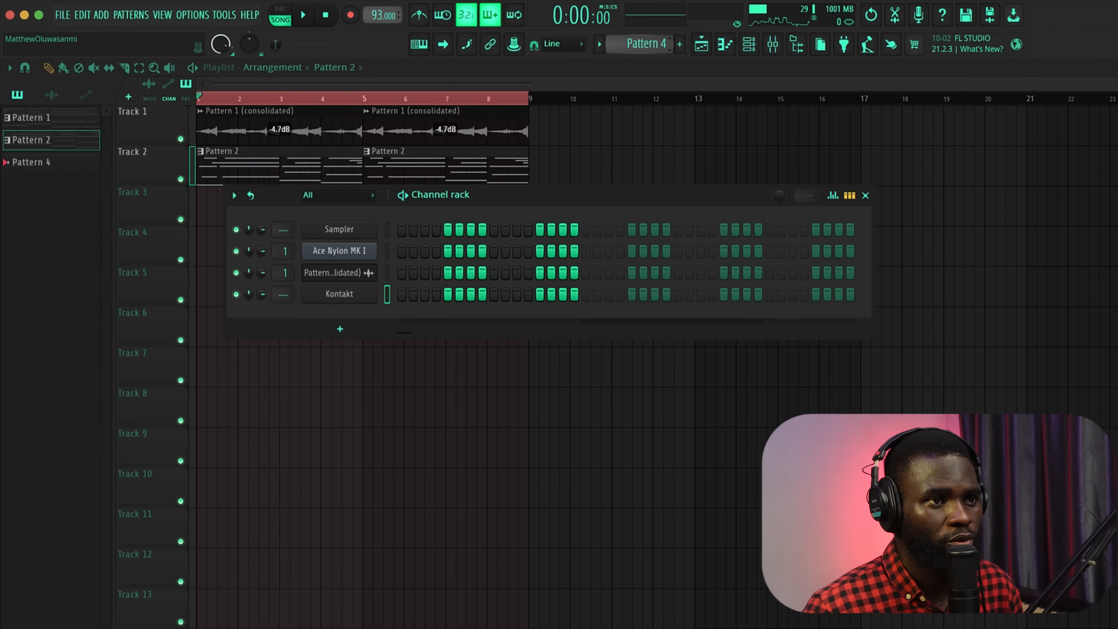
{"action": "left_click_drag", "start_coordinate": [650, 204], "coordinate": [648, 162]}
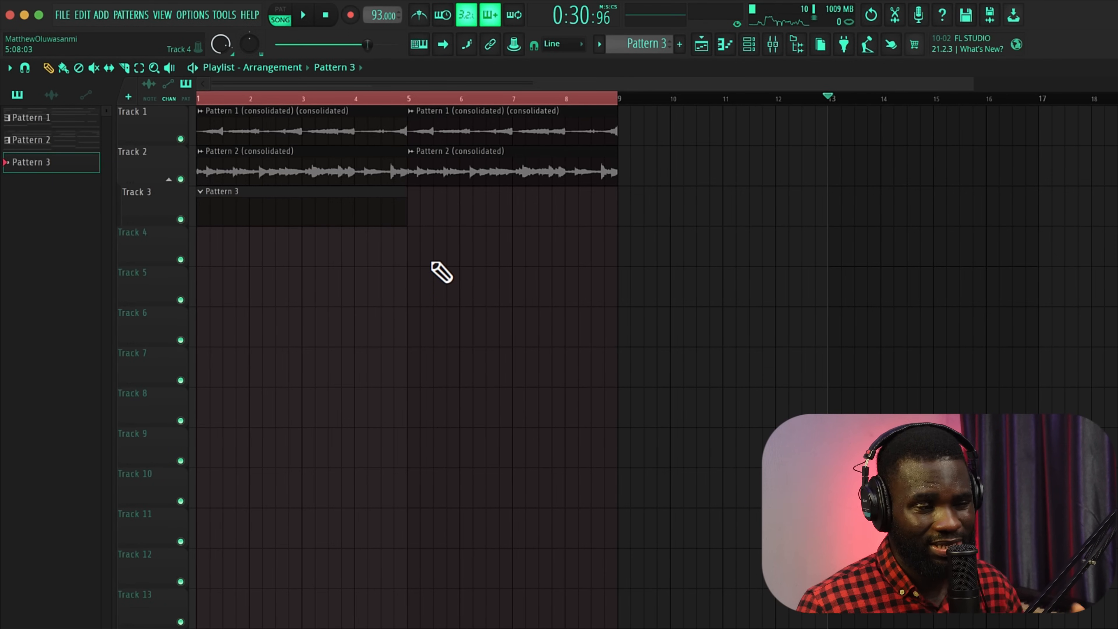
- Open Pattern 3 in the piano roll, draw equally long F#3 and C#4 notes at the start, and lower their velocity
{"action": "double_click", "coordinate": [290, 217]}
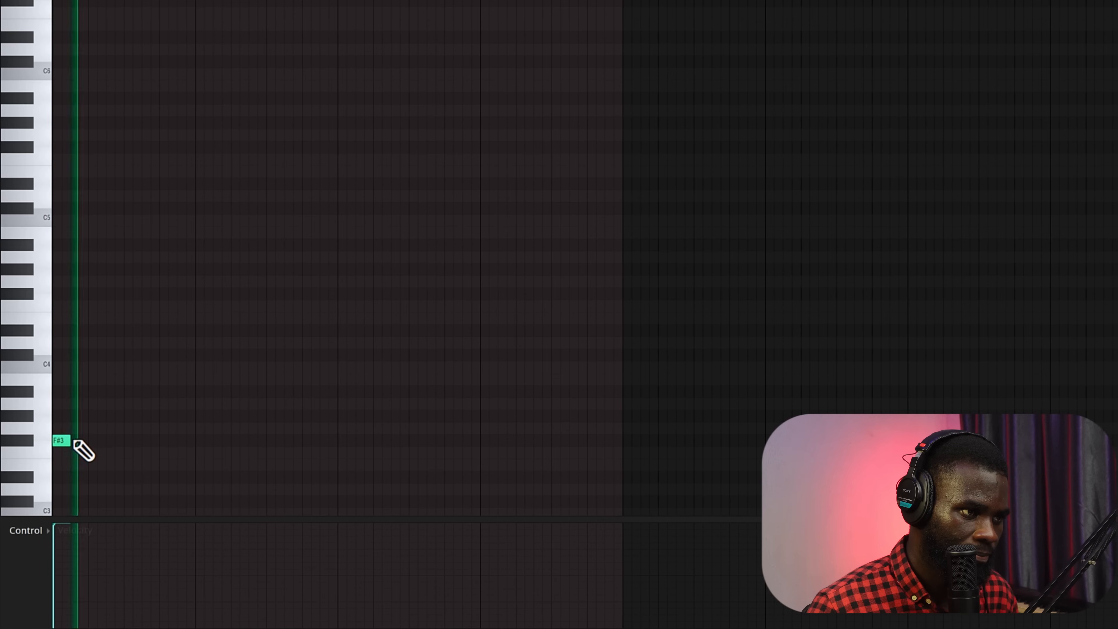
{"action": "left_click_drag", "start_coordinate": [66, 442], "coordinate": [151, 442]}
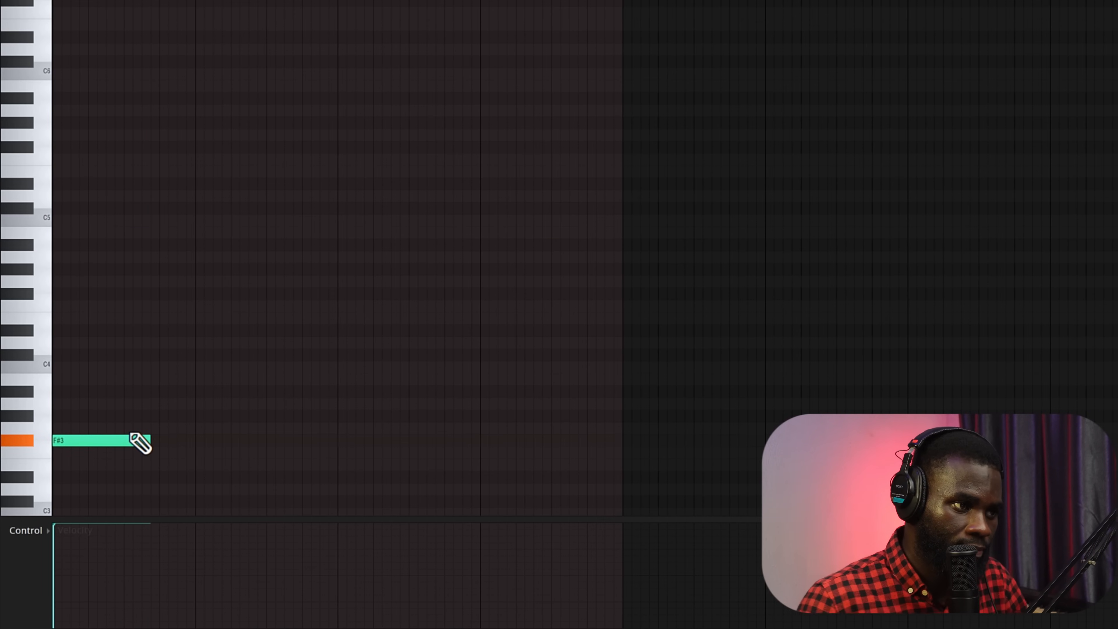
{"action": "left_click_drag", "start_coordinate": [102, 391], "coordinate": [22, 353]}
{"action": "key", "text": "space"}
{"action": "left_click_drag", "start_coordinate": [132, 428], "coordinate": [138, 462]}
{"action": "left_click", "coordinate": [63, 574]}
{"action": "key", "text": "space"}
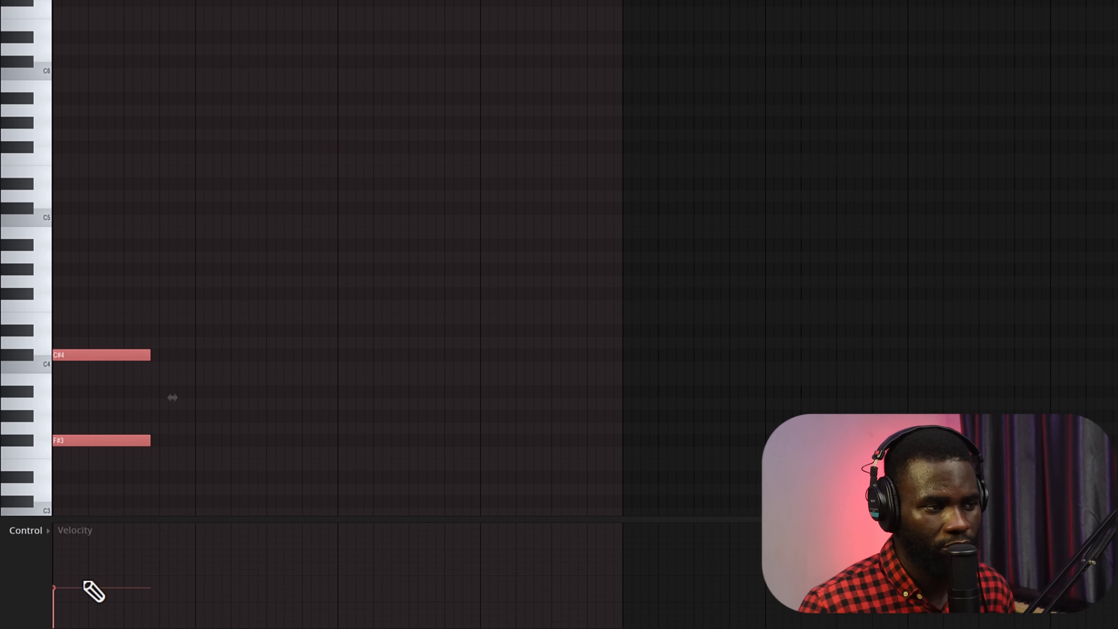
- Add an A#4 note on top of the opening chord and set the F#3 and C#4 velocities slightly below it while listening
{"action": "key", "text": "space"}
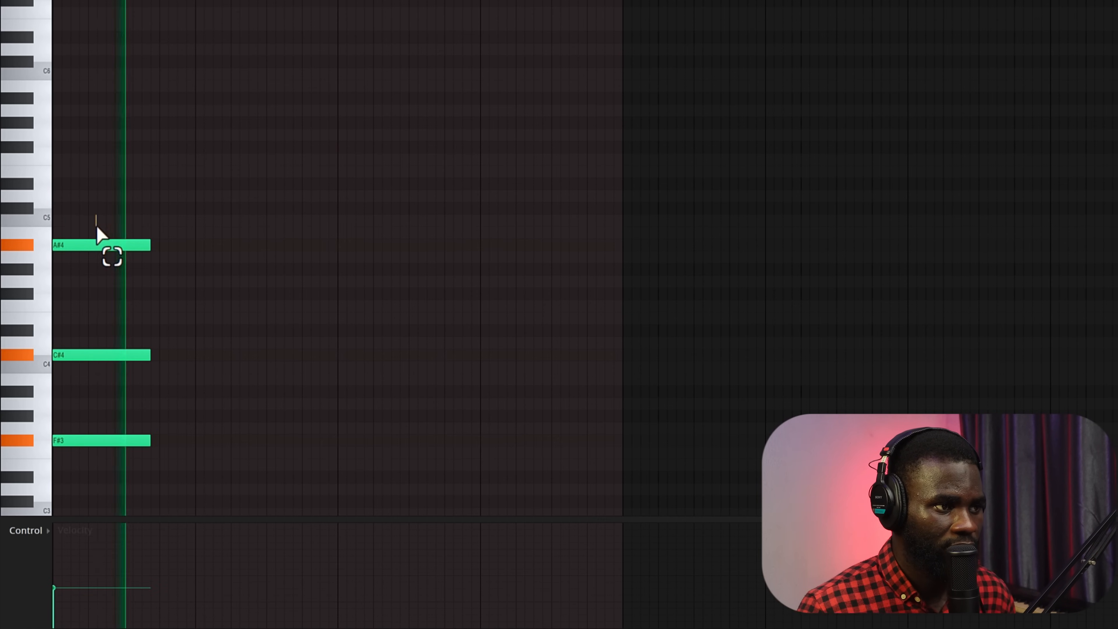
{"action": "key", "text": "space"}
{"action": "key", "text": "space"}
{"action": "key", "text": "space"}
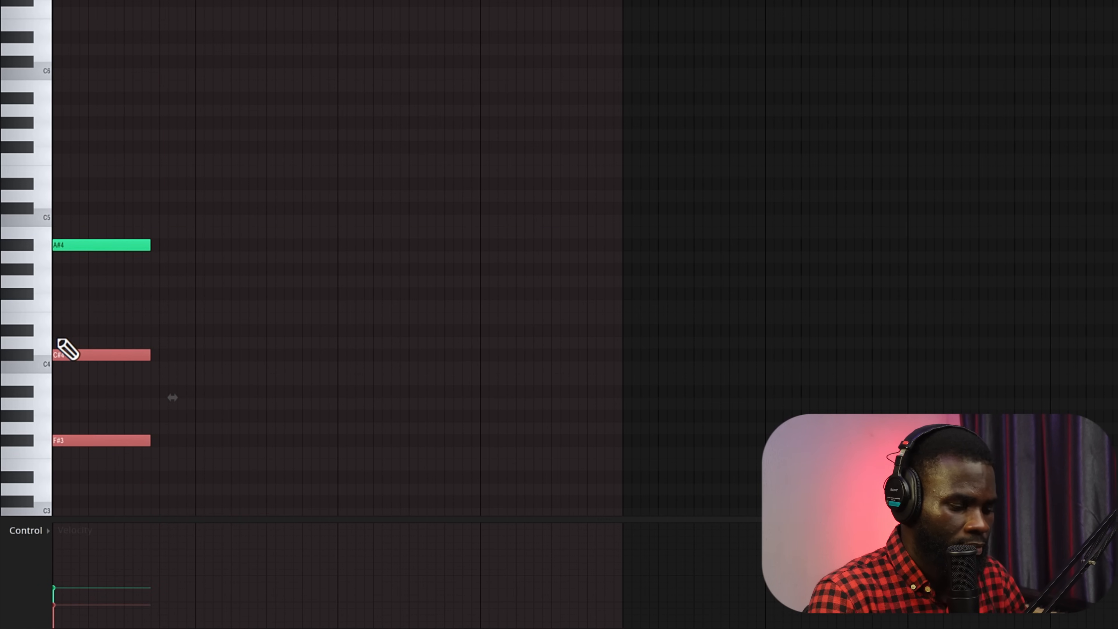
{"action": "key", "text": "space"}
{"action": "left_click_drag", "start_coordinate": [146, 178], "coordinate": [137, 413]}
{"action": "key", "text": "space"}
{"action": "left_click_drag", "start_coordinate": [156, 324], "coordinate": [125, 483]}
{"action": "key", "text": "space"}
{"action": "left_click_drag", "start_coordinate": [71, 603], "coordinate": [74, 597]}
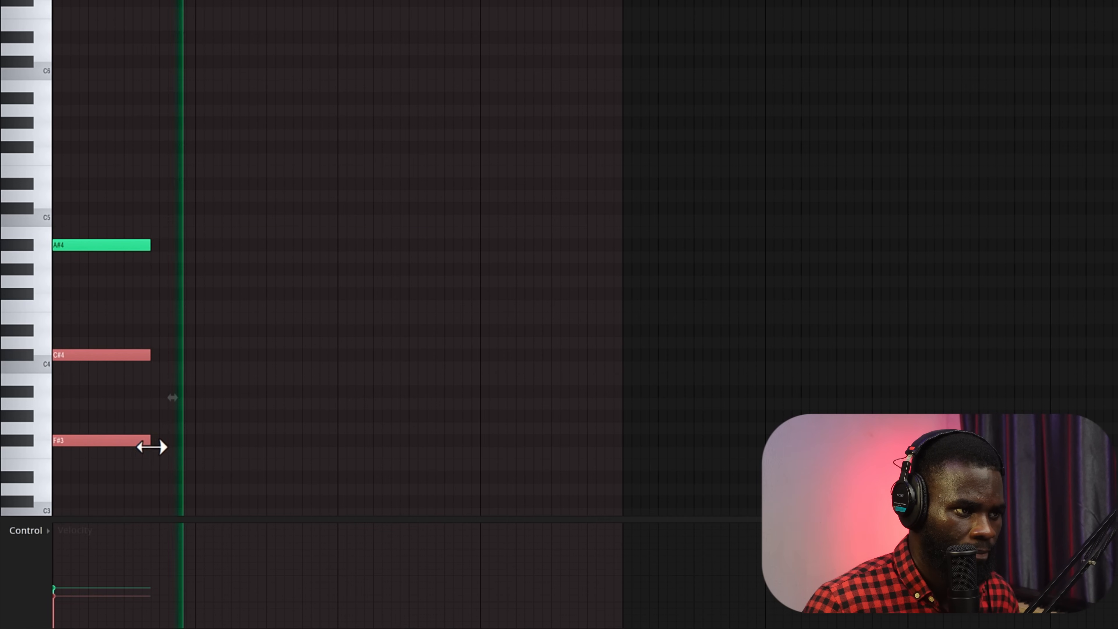
- Lengthen the F#3, C#4 and A#4 notes to two bars and place a copy in the last two bars on A#3, F4 and D5
{"action": "left_click_drag", "start_coordinate": [151, 441], "coordinate": [344, 437]}
{"action": "left_click_drag", "start_coordinate": [158, 245], "coordinate": [271, 245]}
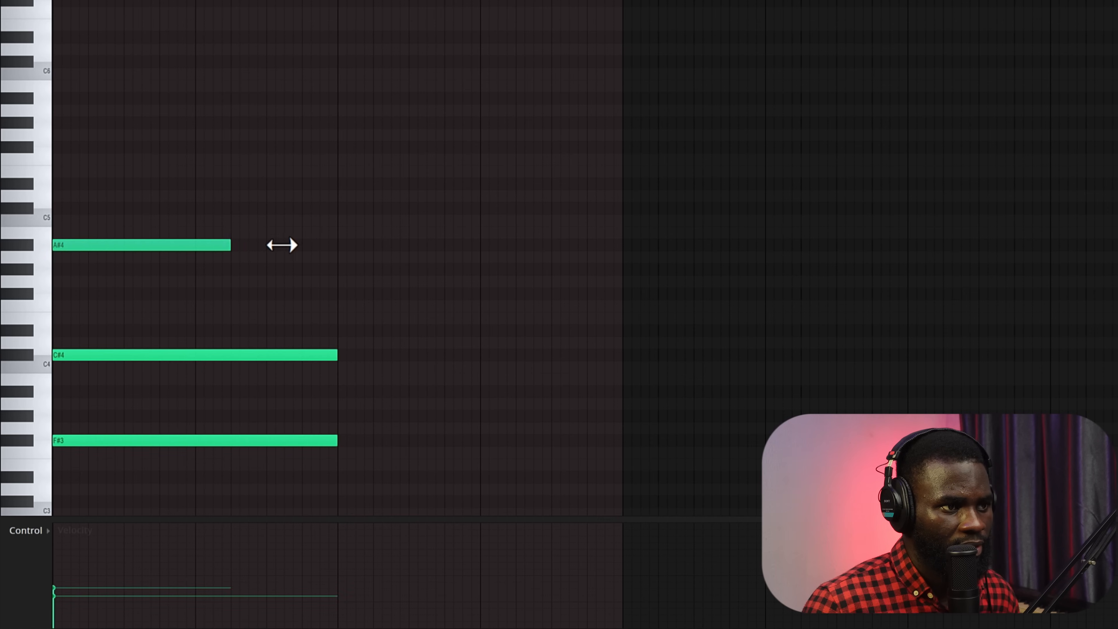
{"action": "left_click_drag", "start_coordinate": [210, 202], "coordinate": [429, 380]}
{"action": "key", "text": "space"}
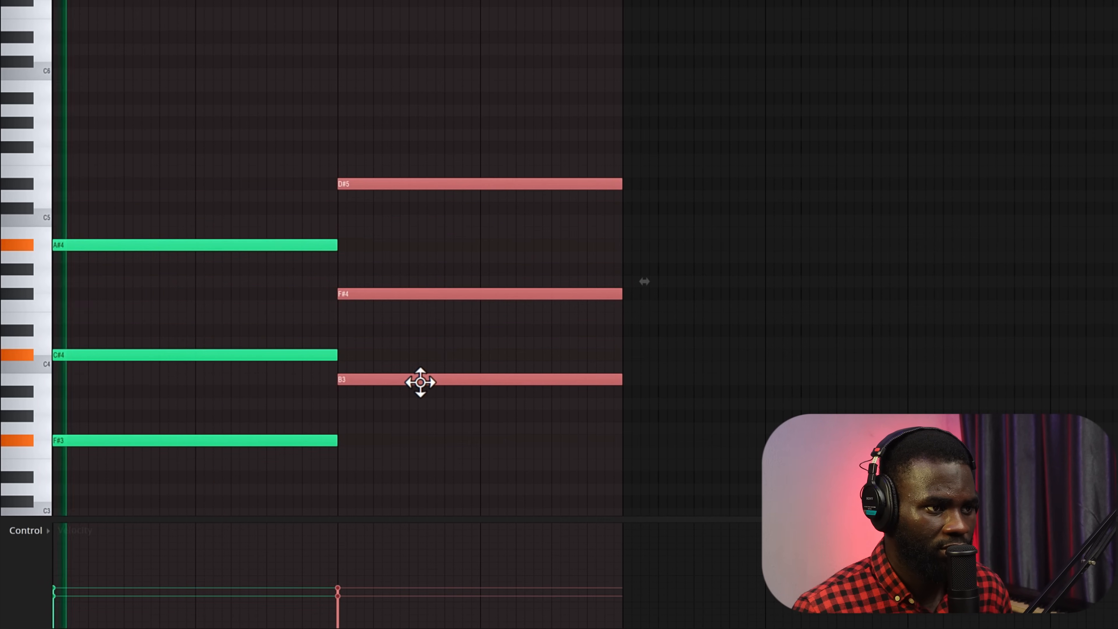
{"action": "left_click_drag", "start_coordinate": [421, 383], "coordinate": [420, 397]}
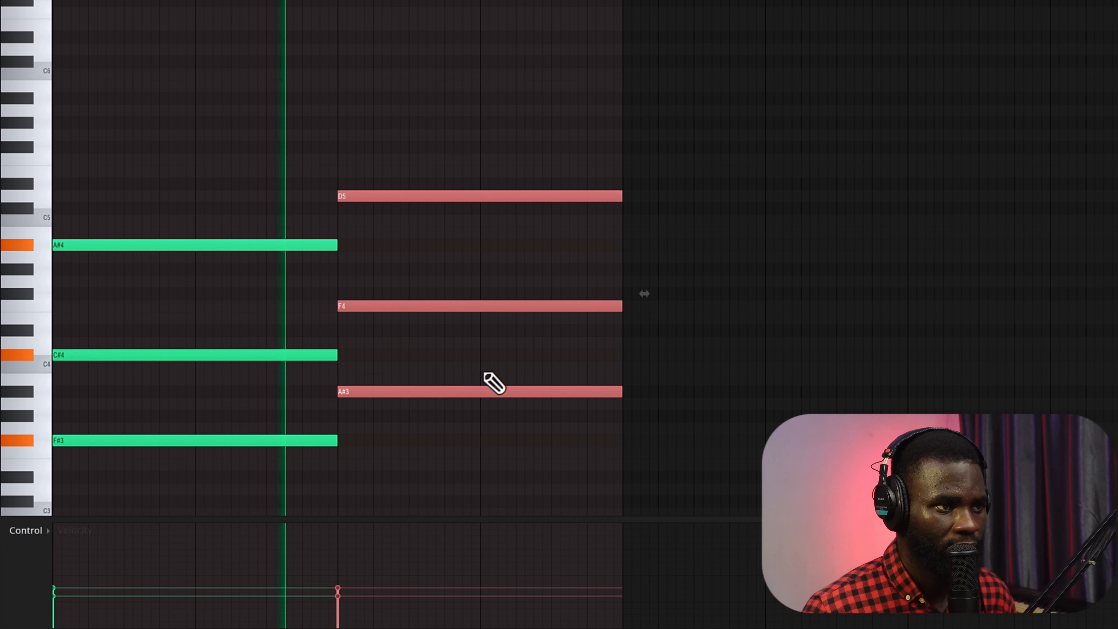
{"action": "key", "text": "space"}
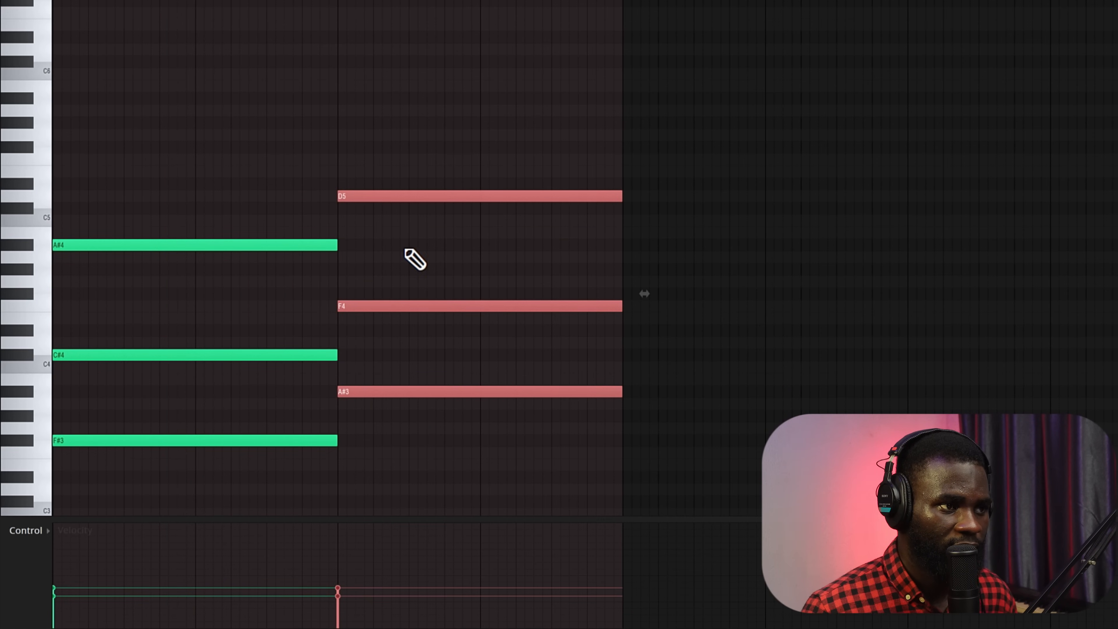
- Lower the second chord's top note to C#5 and play the progression
{"action": "left_click", "coordinate": [411, 247]}
{"action": "right_click", "coordinate": [466, 249]}
{"action": "left_click", "coordinate": [373, 197]}
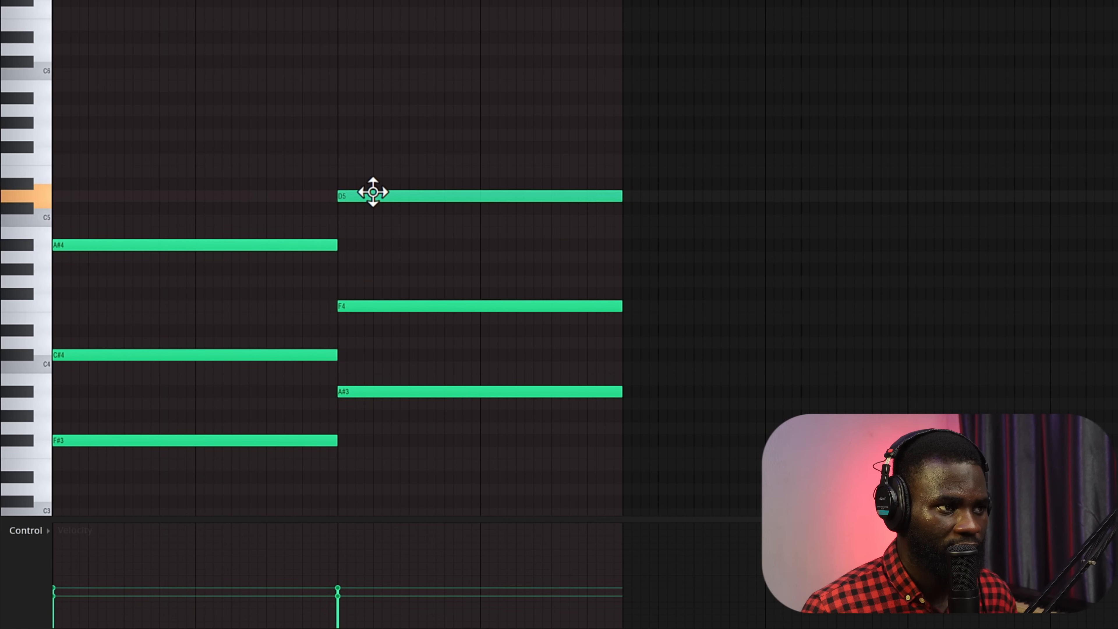
{"action": "mouse_move", "coordinate": [374, 208]}
{"action": "left_mouse_down"}
{"action": "mouse_move", "coordinate": [383, 213]}
{"action": "mouse_move", "coordinate": [357, 208]}
{"action": "left_mouse_up"}
{"action": "left_click", "coordinate": [366, 207]}
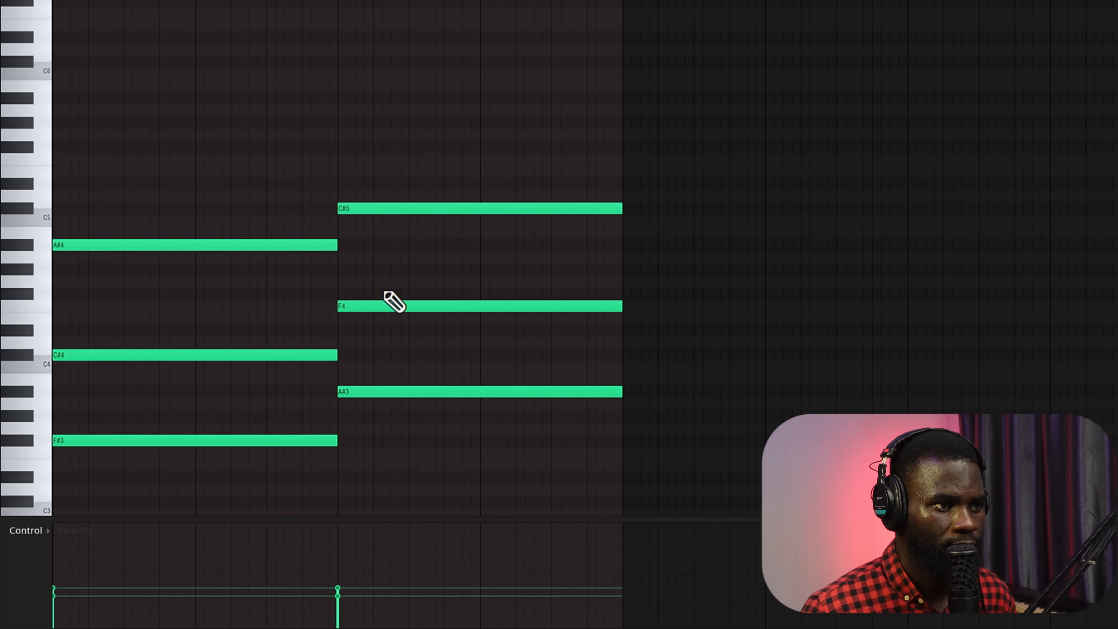
{"action": "key", "text": "space"}
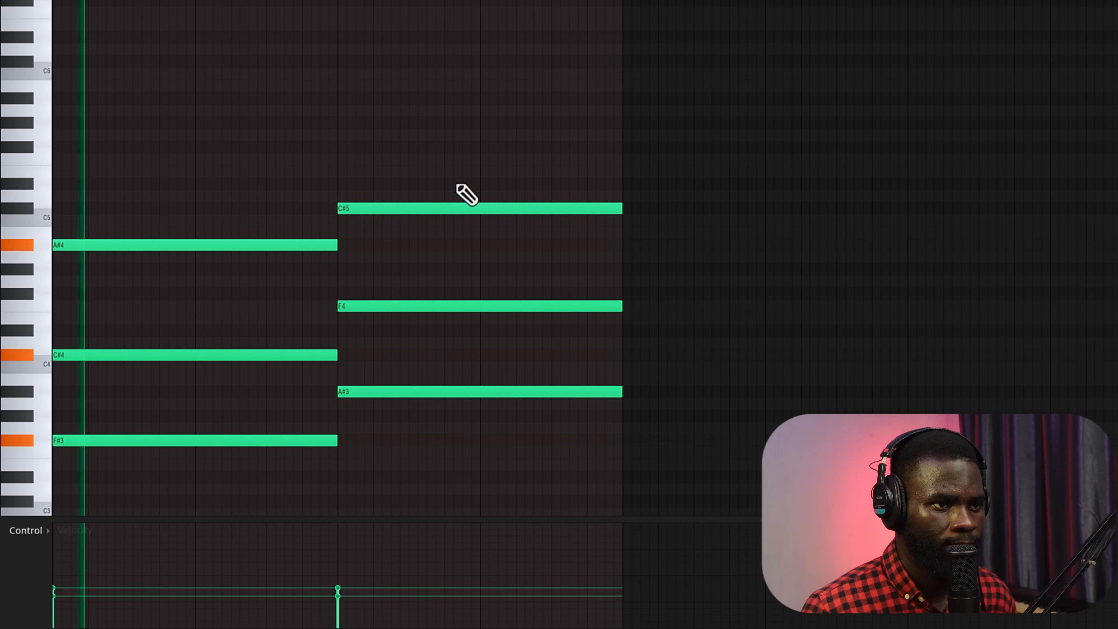
- Shorten the second chord to one bar and place a copy in the fourth bar on G3, D4 and A#4
{"action": "scroll", "coordinate": [464, 190], "scroll_direction": "right", "scroll_amount": 1}
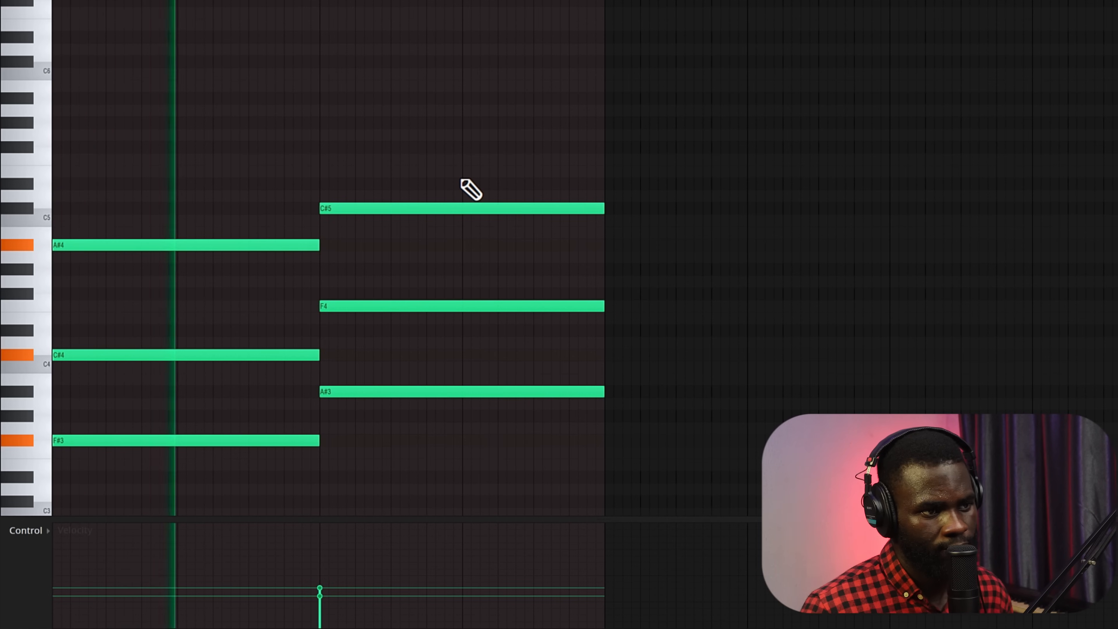
{"action": "left_click_drag", "start_coordinate": [496, 167], "coordinate": [505, 310]}
{"action": "left_click_drag", "start_coordinate": [515, 368], "coordinate": [536, 427]}
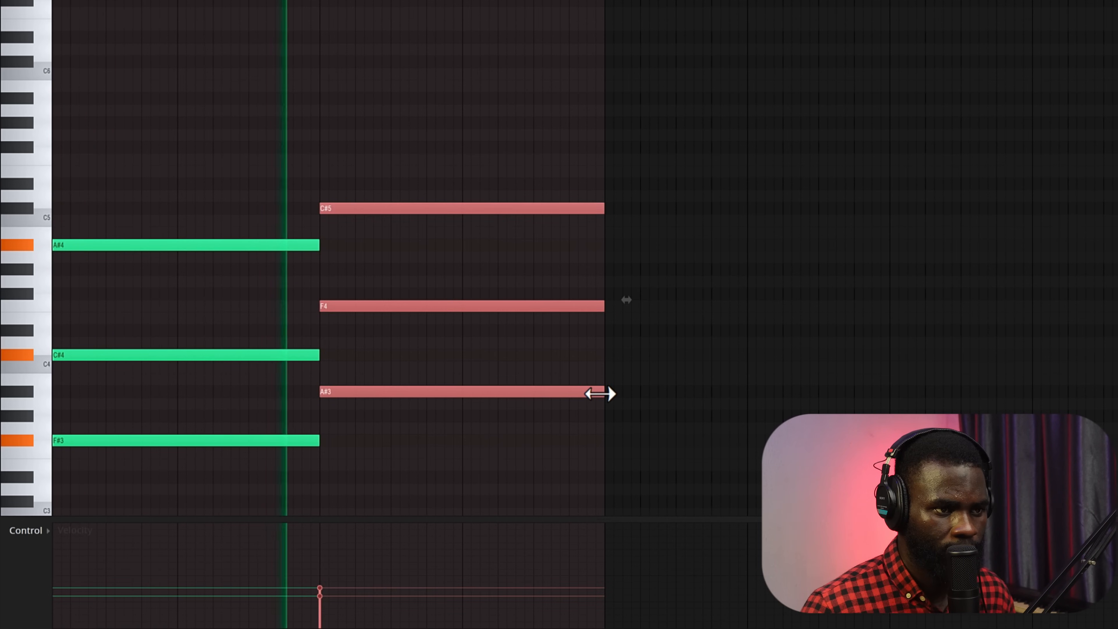
{"action": "left_click_drag", "start_coordinate": [600, 393], "coordinate": [555, 430]}
{"action": "key", "text": "space"}
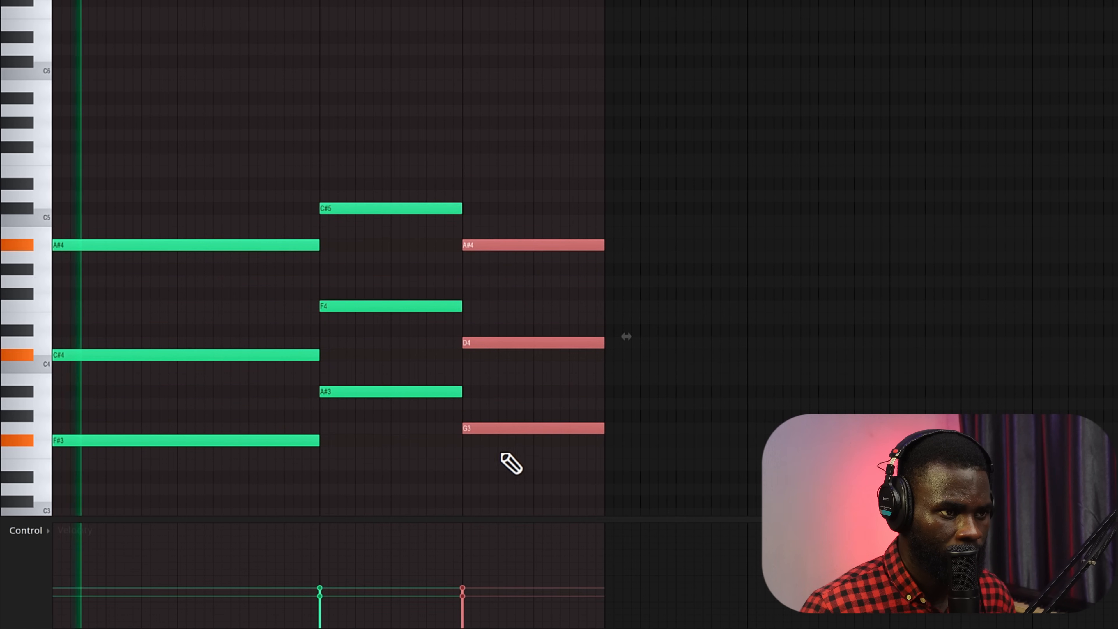
- Raise the fourth-bar chord to G#3, D#4 and B4, move its top note higher, and play the progression
{"action": "key", "text": "space"}
{"action": "left_click_drag", "start_coordinate": [489, 418], "coordinate": [490, 414]}
{"action": "key", "text": "space"}
{"action": "key", "text": "space"}
{"action": "left_click", "coordinate": [528, 368]}
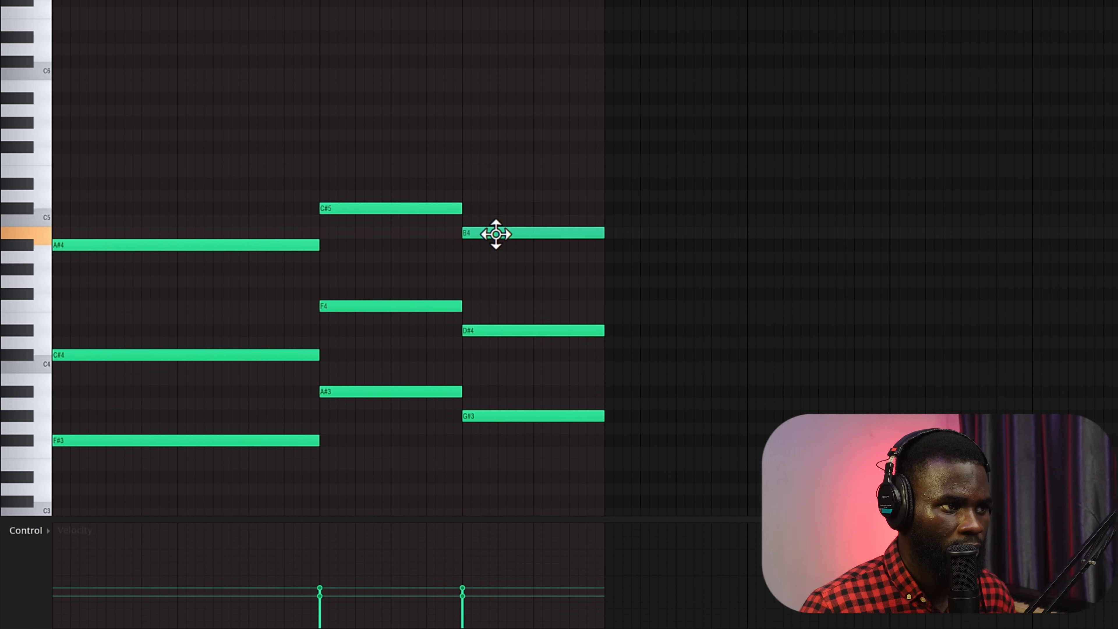
{"action": "left_click_drag", "start_coordinate": [495, 235], "coordinate": [499, 217]}
{"action": "key", "text": "space"}
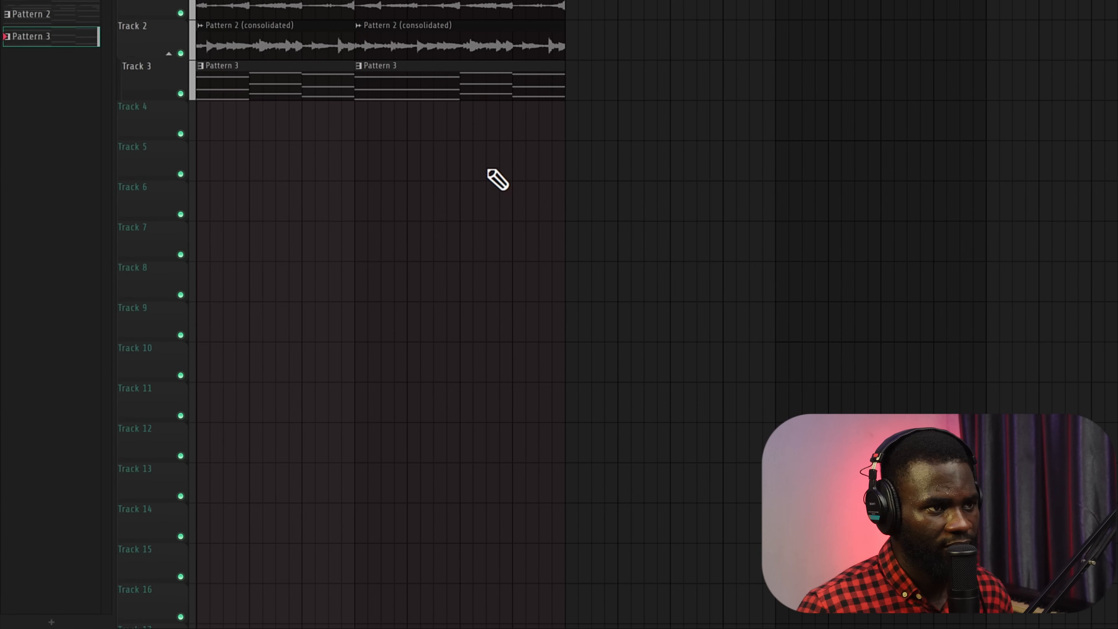
- Play the full arrangement and route the Kontakt channel to mixer track 1
{"action": "left_click", "coordinate": [488, 169]}
{"action": "right_click", "coordinate": [544, 163]}
{"action": "scroll", "coordinate": [378, 154], "scroll_direction": "down", "scroll_amount": 1}
{"action": "scroll", "coordinate": [379, 165], "scroll_direction": "up", "scroll_amount": 1}
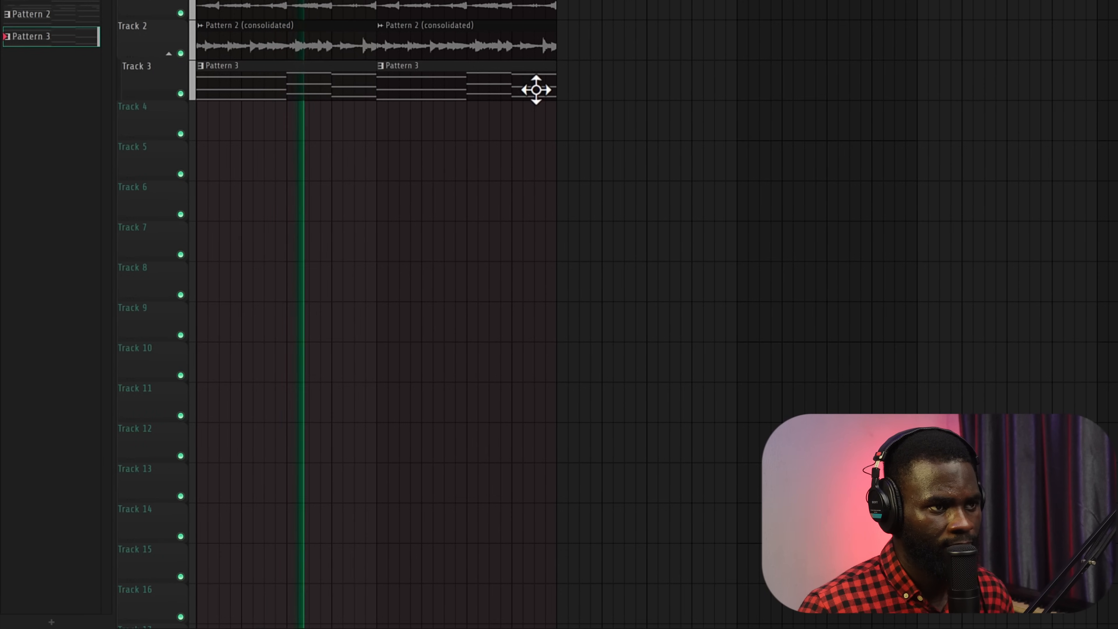
{"action": "double_click", "coordinate": [430, 82]}
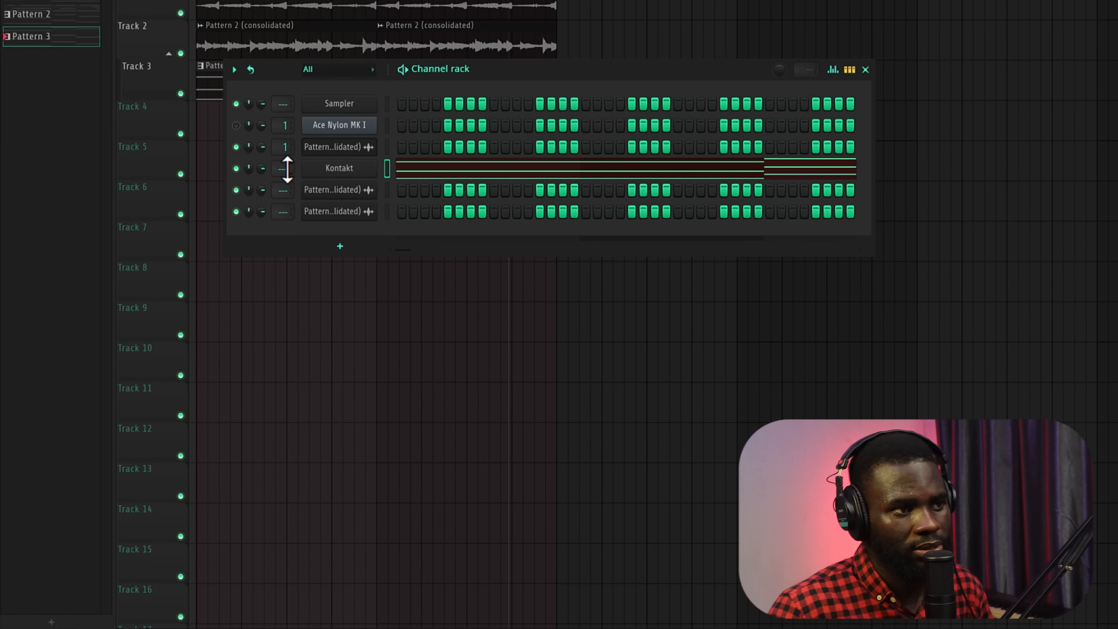
{"action": "key", "text": "space"}
{"action": "key", "text": "F6"}
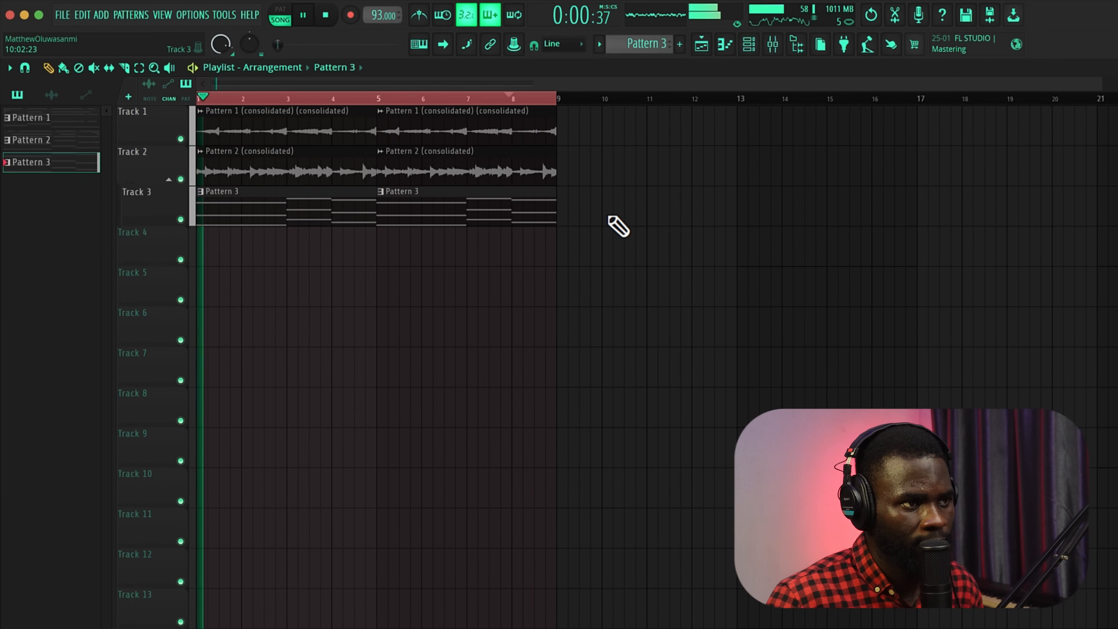
- Solo Track 3 to hear the chords alone and bring up mixer track 1 with its Cymatics Pluto effect
{"action": "key", "text": "space"}
{"action": "right_click", "coordinate": [180, 219]}
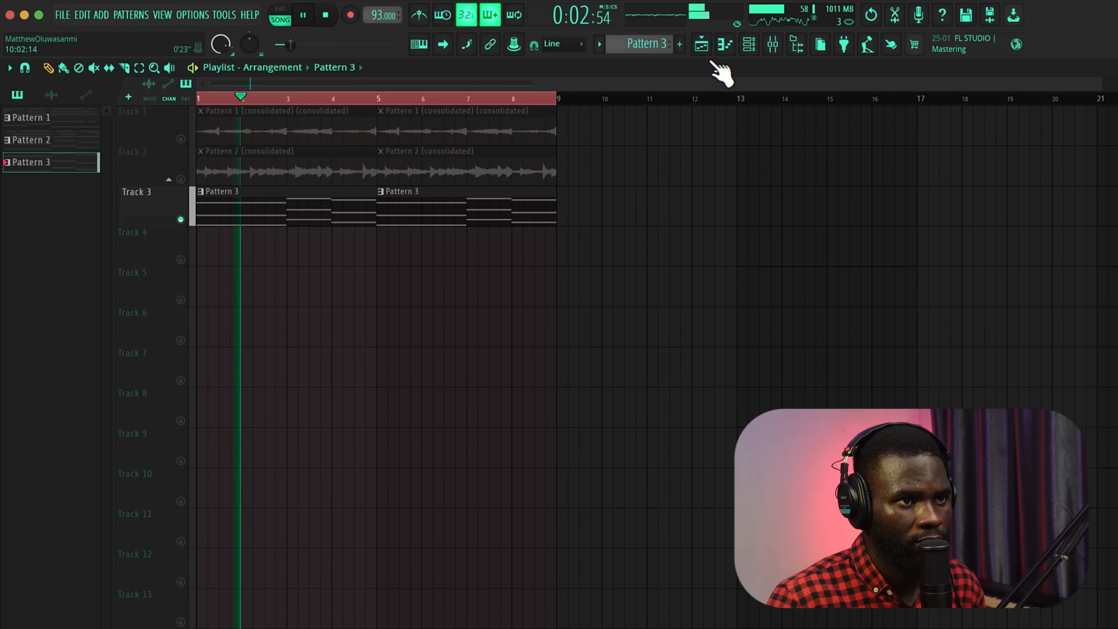
{"action": "left_click", "coordinate": [772, 44]}
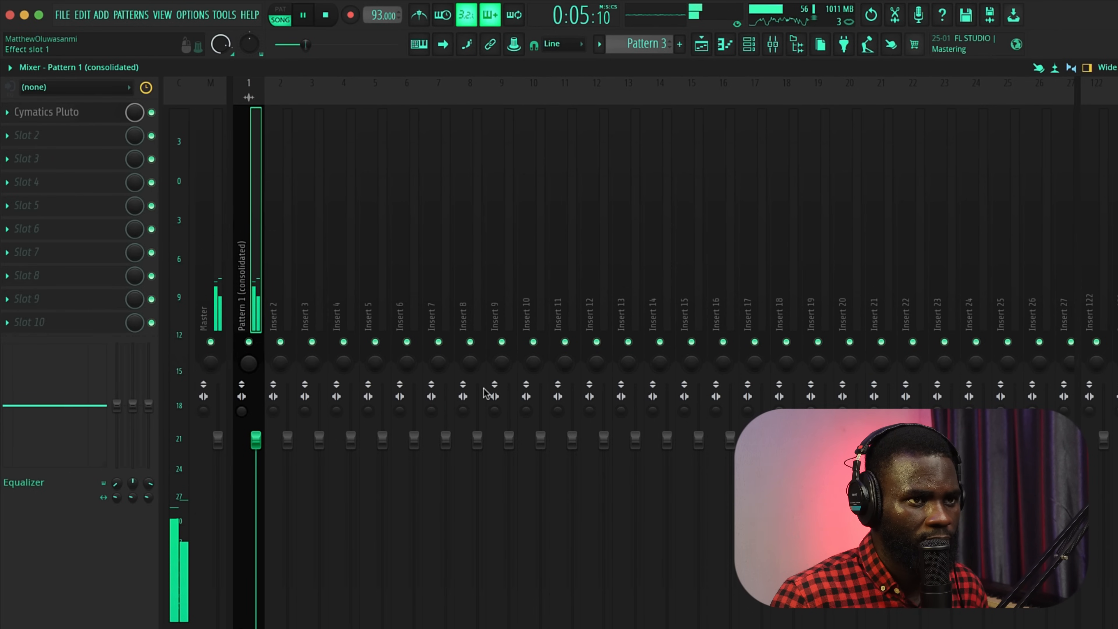
{"action": "key", "text": "space"}
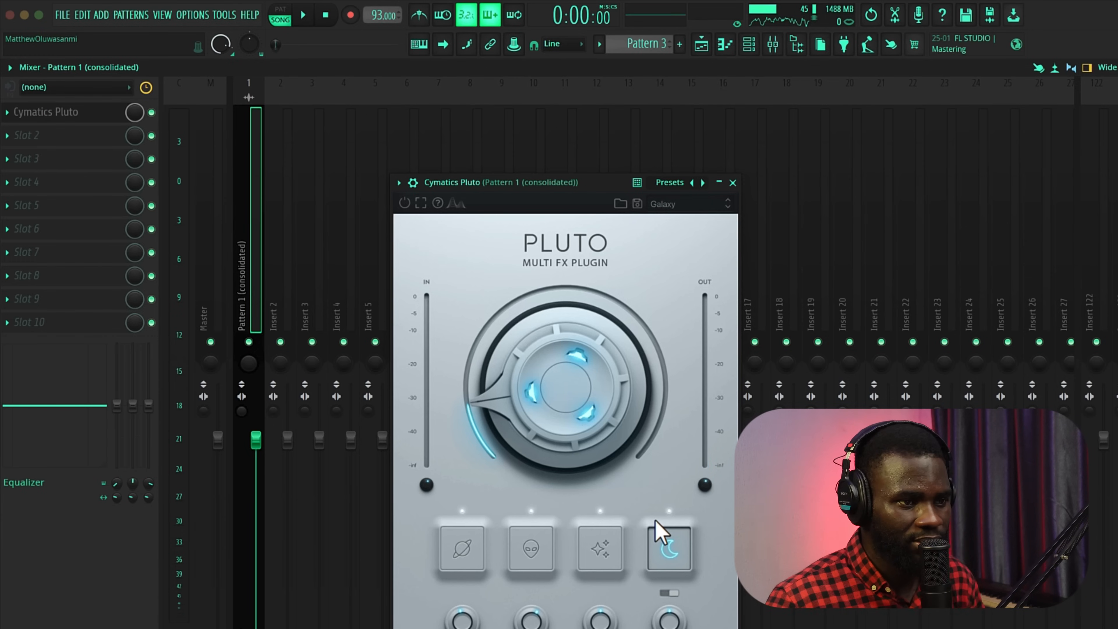
- Raise the main dial in Cymatics Pluto, try the planet effect, and switch to Reverb while the chords play
{"action": "left_click_drag", "start_coordinate": [591, 462], "coordinate": [554, 378]}
{"action": "left_click", "coordinate": [468, 551]}
{"action": "key", "text": "space"}
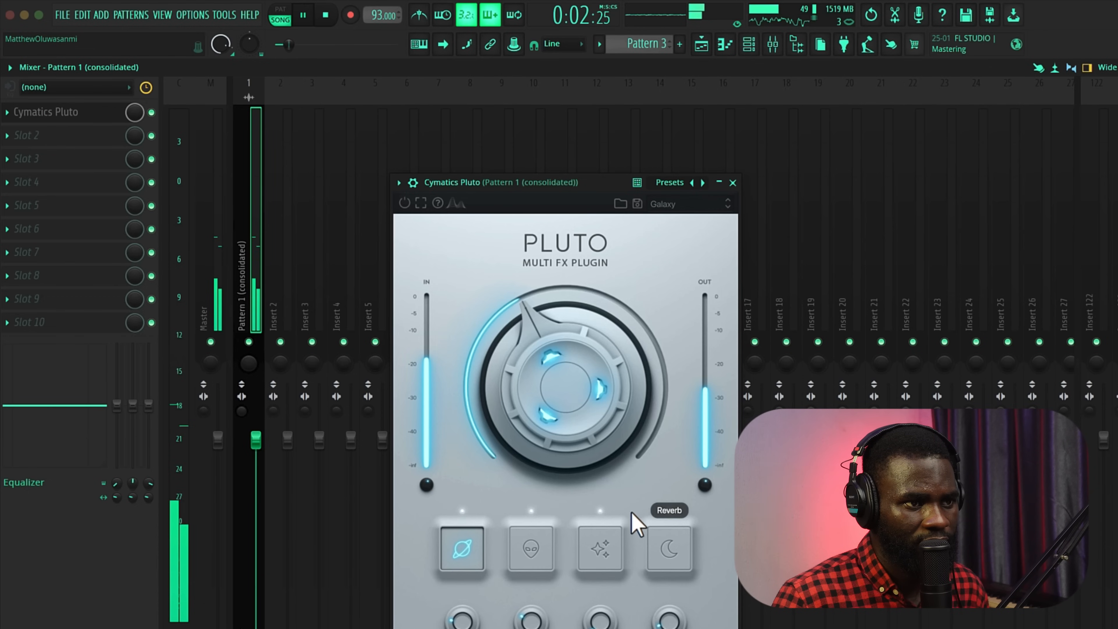
{"action": "left_click", "coordinate": [662, 551]}
{"action": "mouse_move", "coordinate": [582, 392]}
{"action": "left_mouse_down"}
{"action": "mouse_move", "coordinate": [581, 421]}
{"action": "mouse_move", "coordinate": [577, 413]}
{"action": "left_mouse_up"}
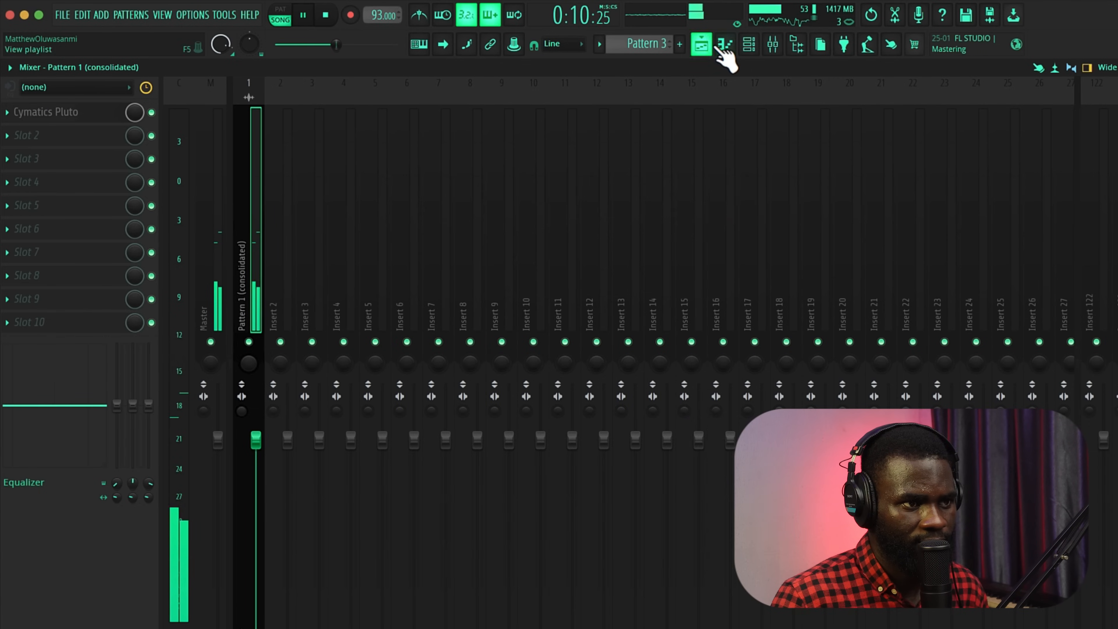
- Return to the playlist, place a Pattern 3 clip at bar 13 on Track 3, and select from bar 13 to one beat past bar 17
{"action": "left_click", "coordinate": [701, 44]}
{"action": "key", "text": "space"}
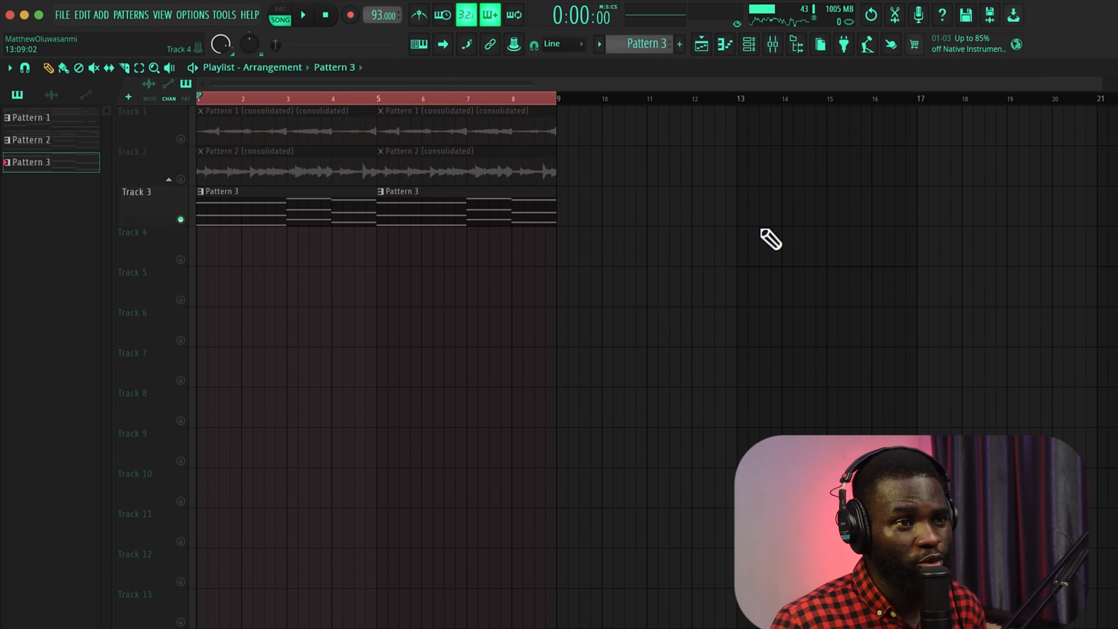
{"action": "left_click", "coordinate": [737, 207]}
{"action": "scroll", "coordinate": [899, 213], "scroll_direction": "up", "scroll_amount": 1}
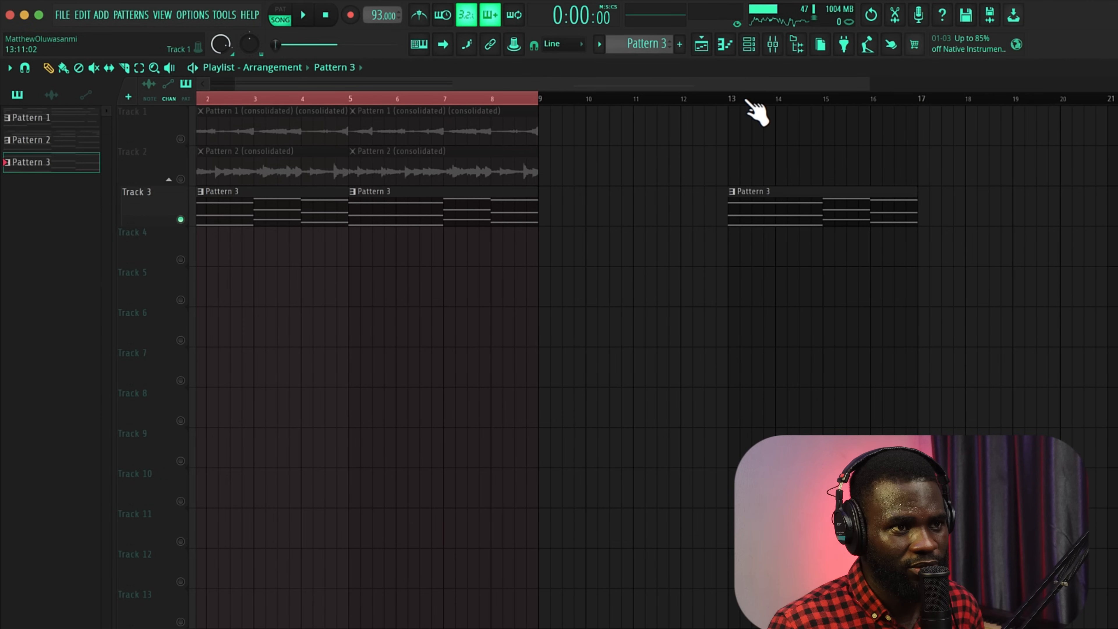
{"action": "left_click_drag", "start_coordinate": [733, 99], "coordinate": [776, 101]}
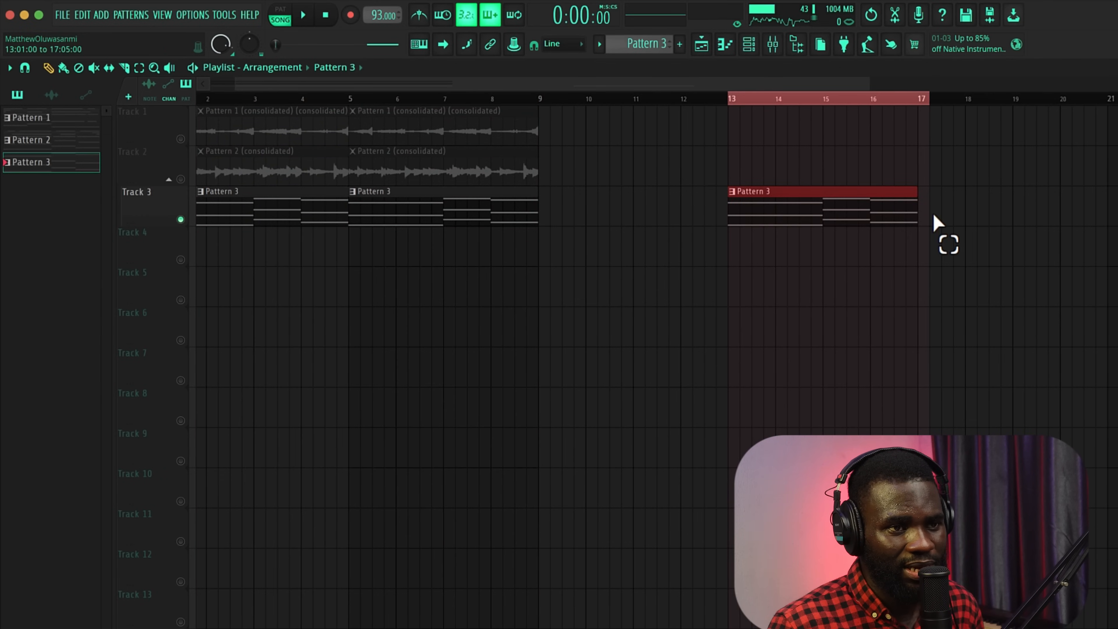
{"action": "left_click_drag", "start_coordinate": [936, 216], "coordinate": [940, 214]}
{"action": "key", "text": "space"}
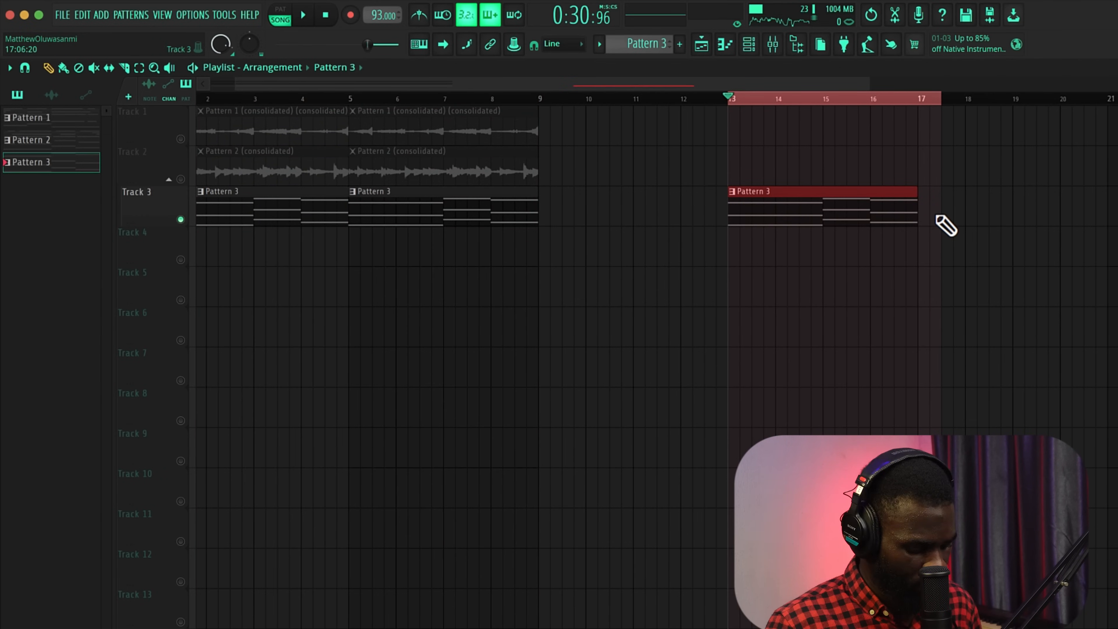
- Render the selection to a 16Bit int stereo WAV and replace the Pattern 3 clips with the audio at bar 1 on Track 3
{"action": "key", "text": "ctrl+alt+c"}
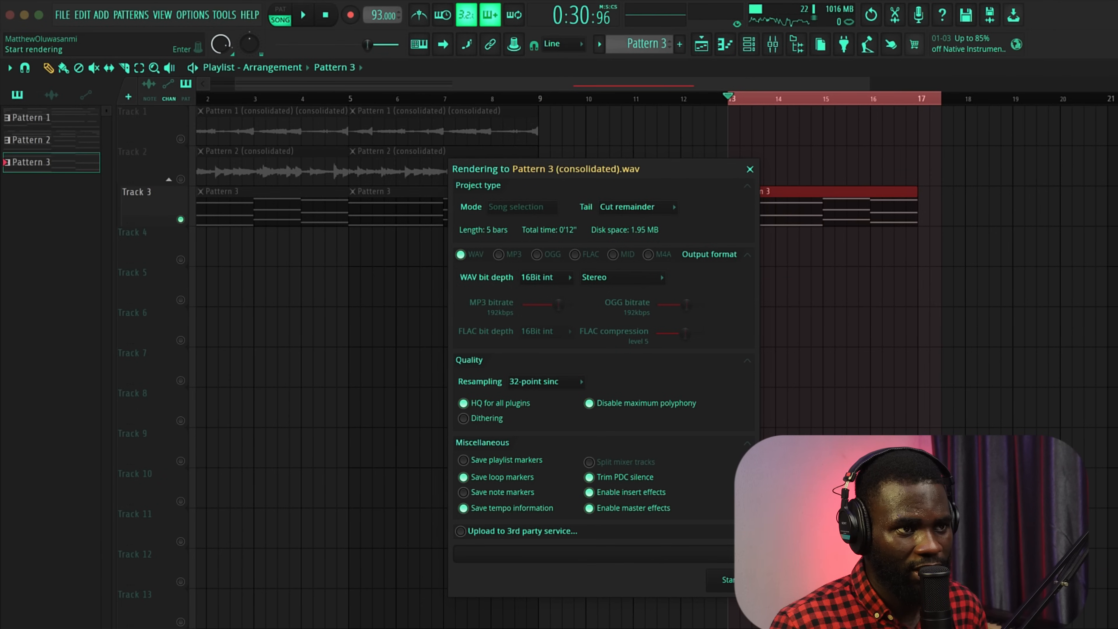
{"action": "key", "text": "Return"}
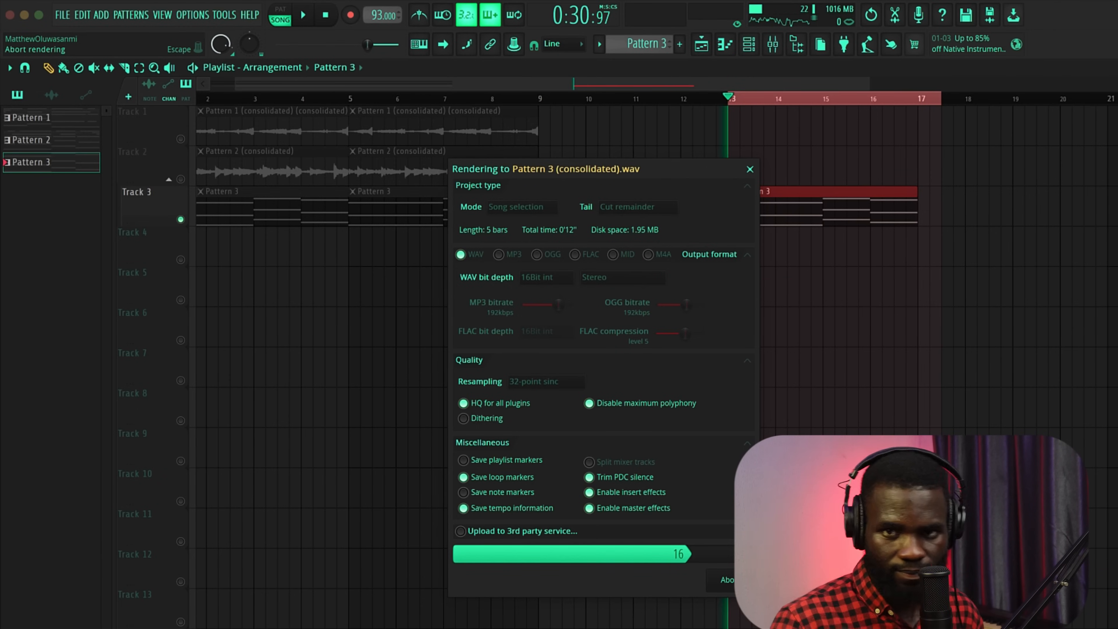
{"action": "left_click_drag", "start_coordinate": [890, 246], "coordinate": [374, 254]}
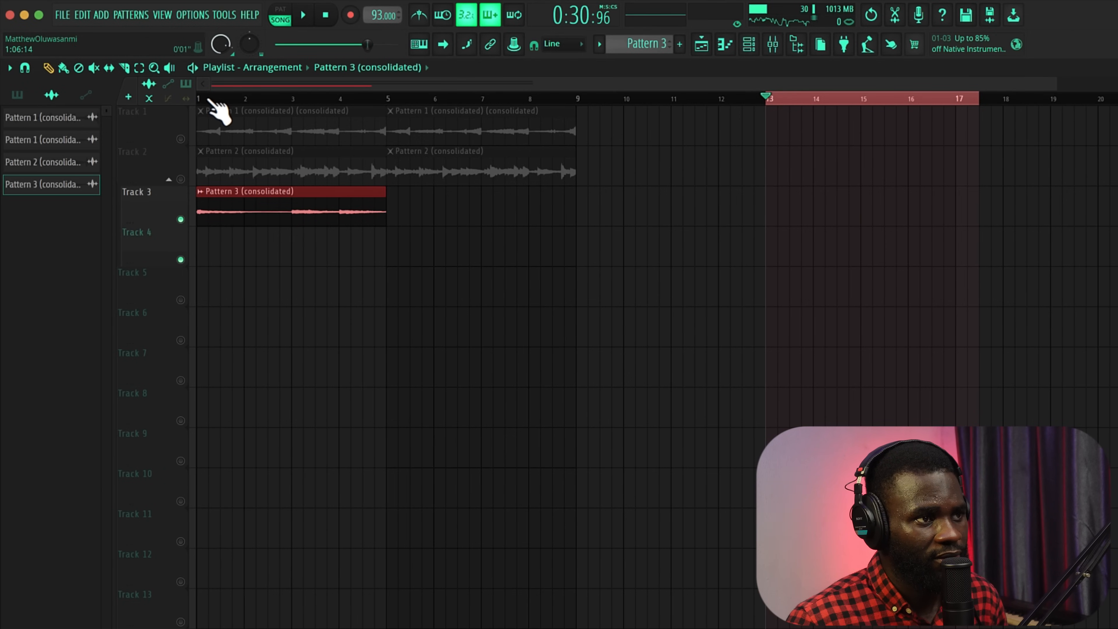
- Play the rendered chord audio and ungroup Track 3 from the tracks around it
{"action": "key", "text": "space"}
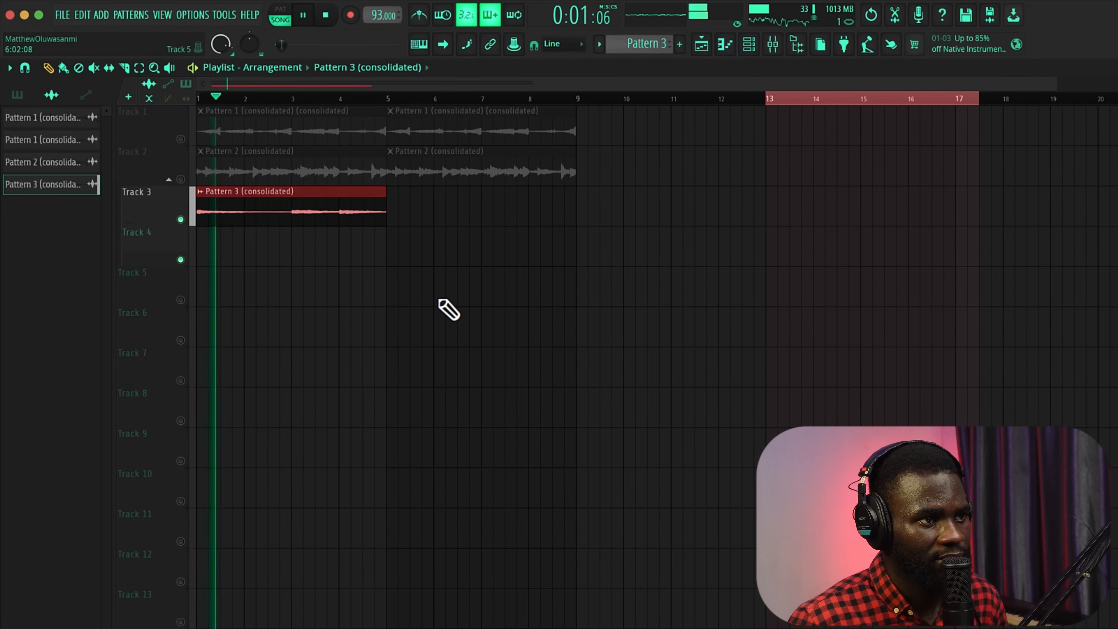
{"action": "right_click", "coordinate": [140, 193]}
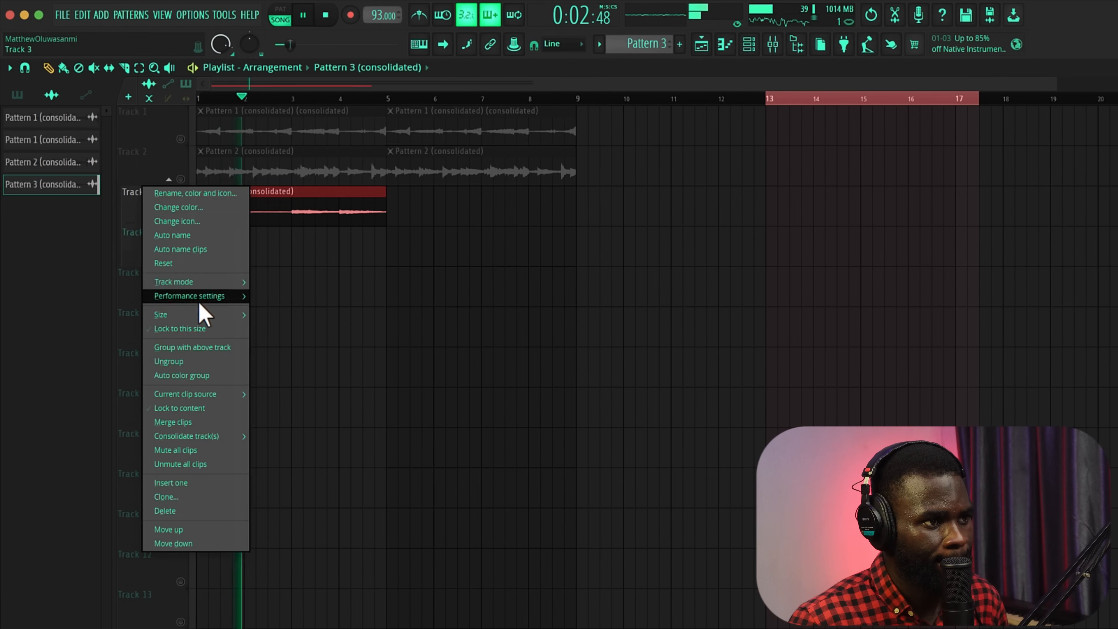
{"action": "left_click", "coordinate": [197, 364]}
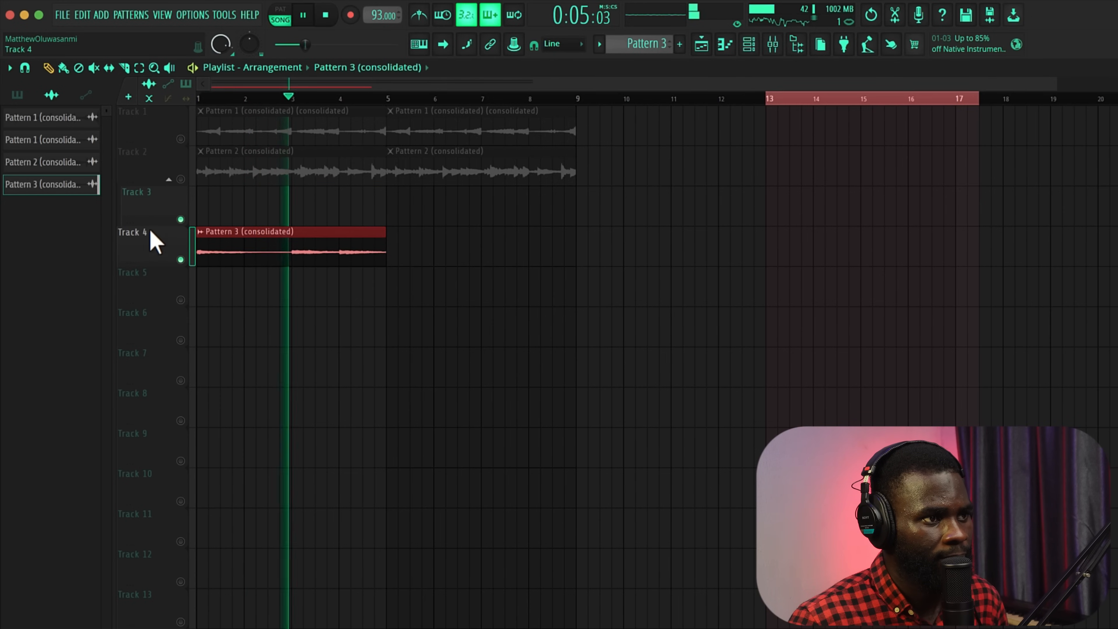
{"action": "right_click", "coordinate": [147, 189]}
{"action": "left_click", "coordinate": [195, 364]}
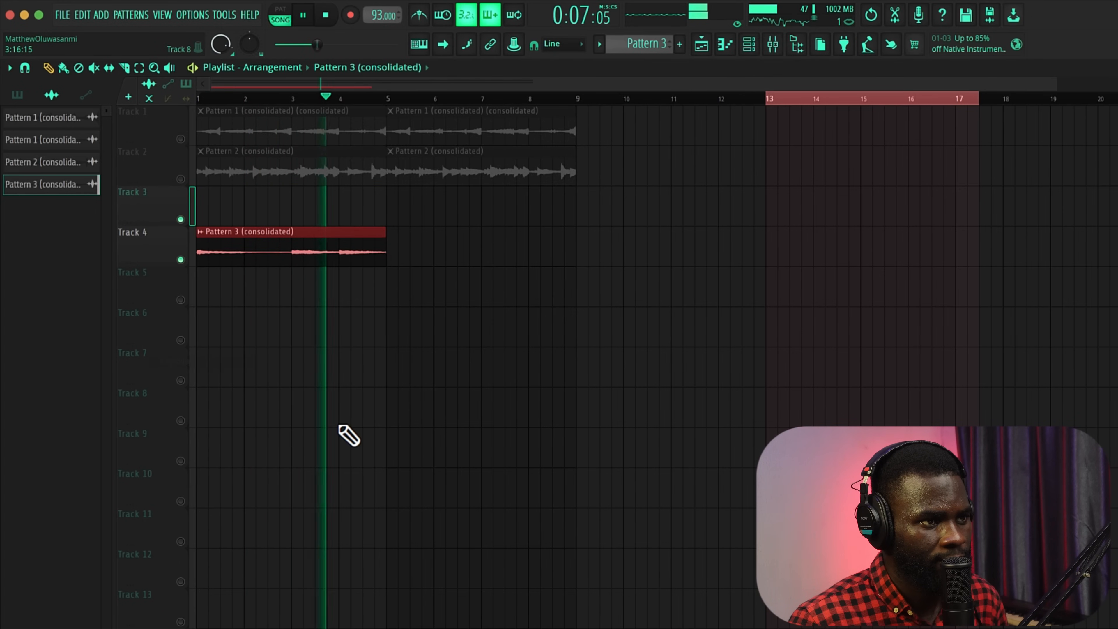
- Put the Pattern 3 audio clip on Track 3 with a copy at bar 5, unmute all tracks, and play the eight bars
{"action": "key", "text": "ctrl+a"}
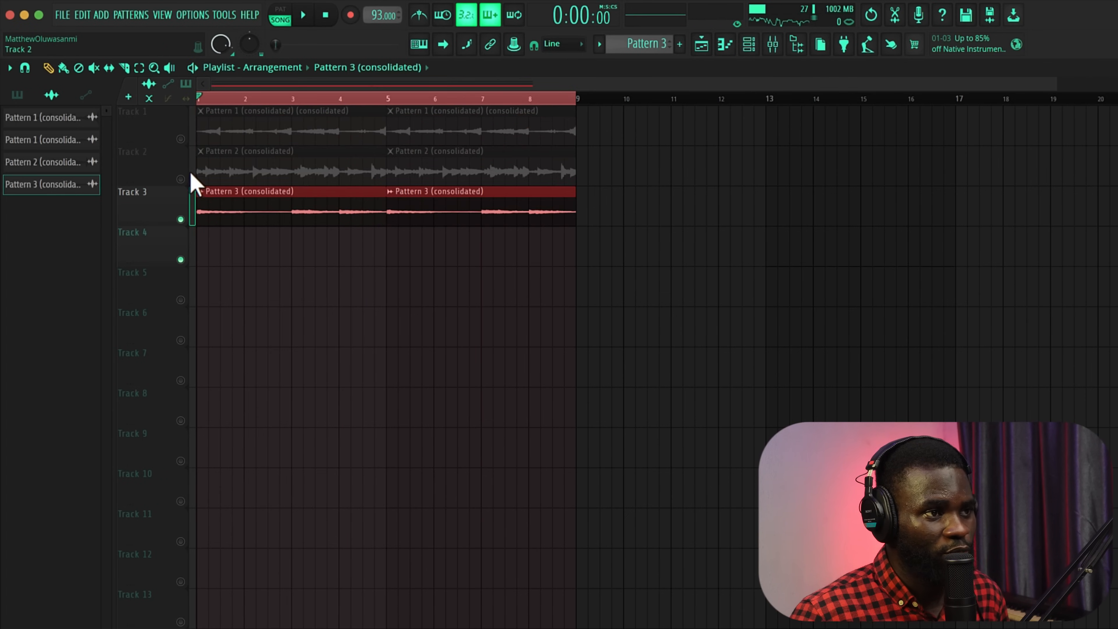
{"action": "right_click", "coordinate": [181, 177]}
{"action": "right_click", "coordinate": [182, 177]}
{"action": "key", "text": "space"}
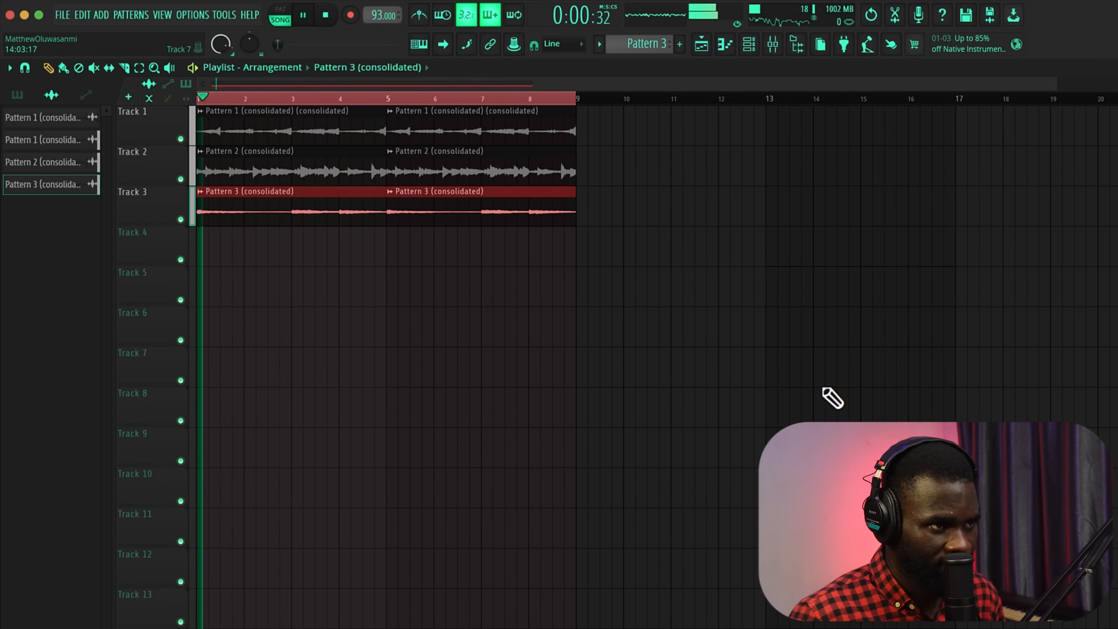
{"action": "left_click", "coordinate": [581, 336]}
{"action": "right_click", "coordinate": [582, 337]}
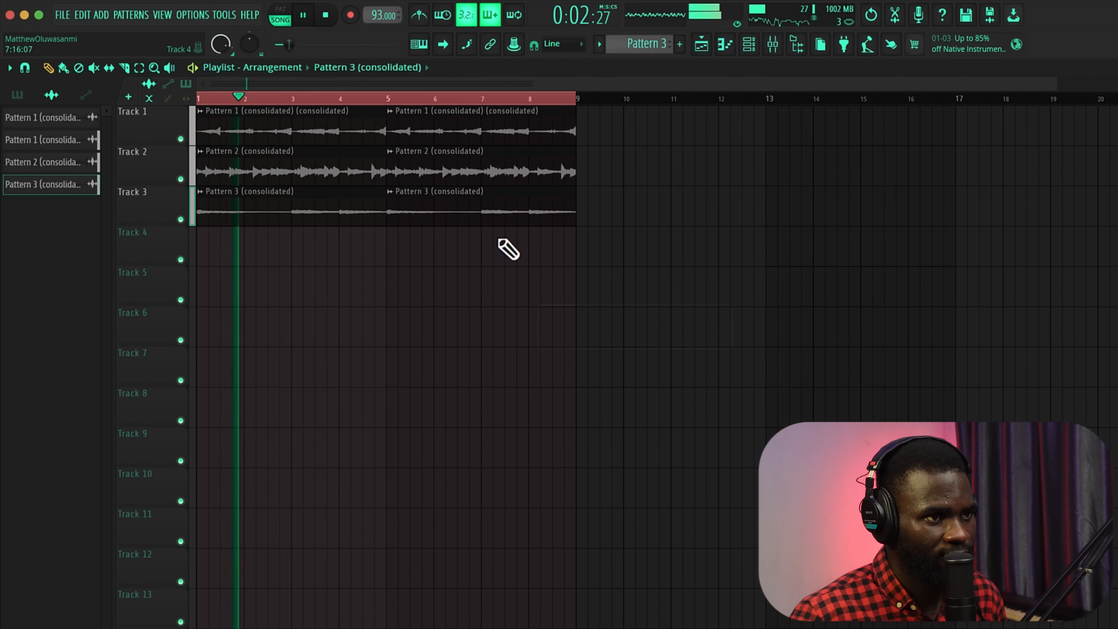
- Raise the Pattern 3 audio clip's channel volume, set its time-stretching mode to Stretch, and play the arrangement through
{"action": "double_click", "coordinate": [457, 214]}
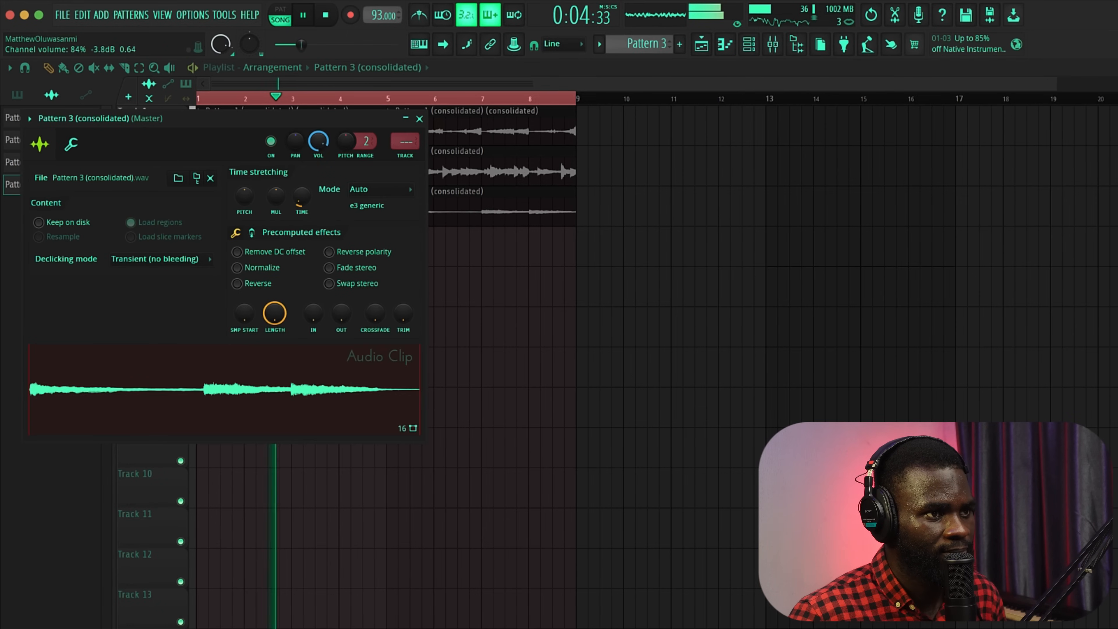
{"action": "left_click", "coordinate": [376, 189]}
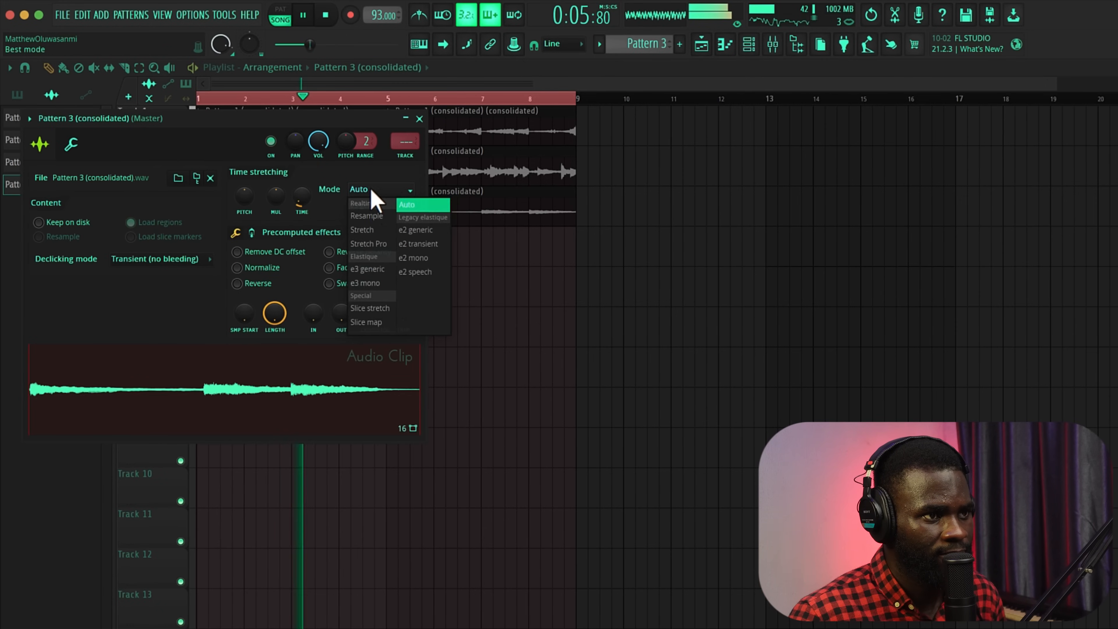
{"action": "left_click", "coordinate": [380, 223]}
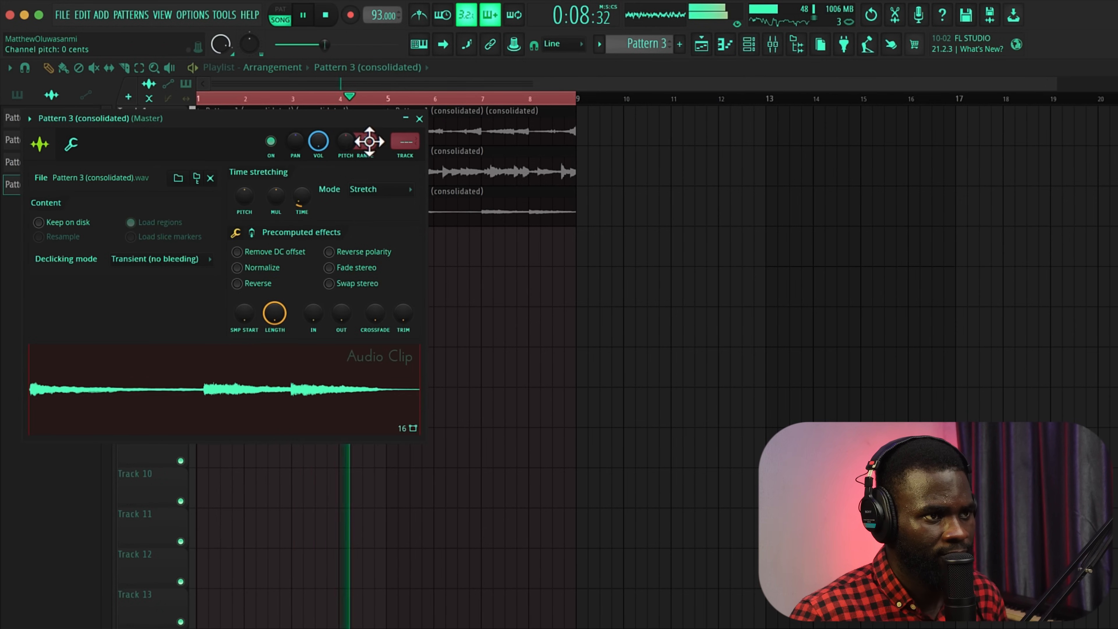
{"action": "left_click", "coordinate": [419, 119]}
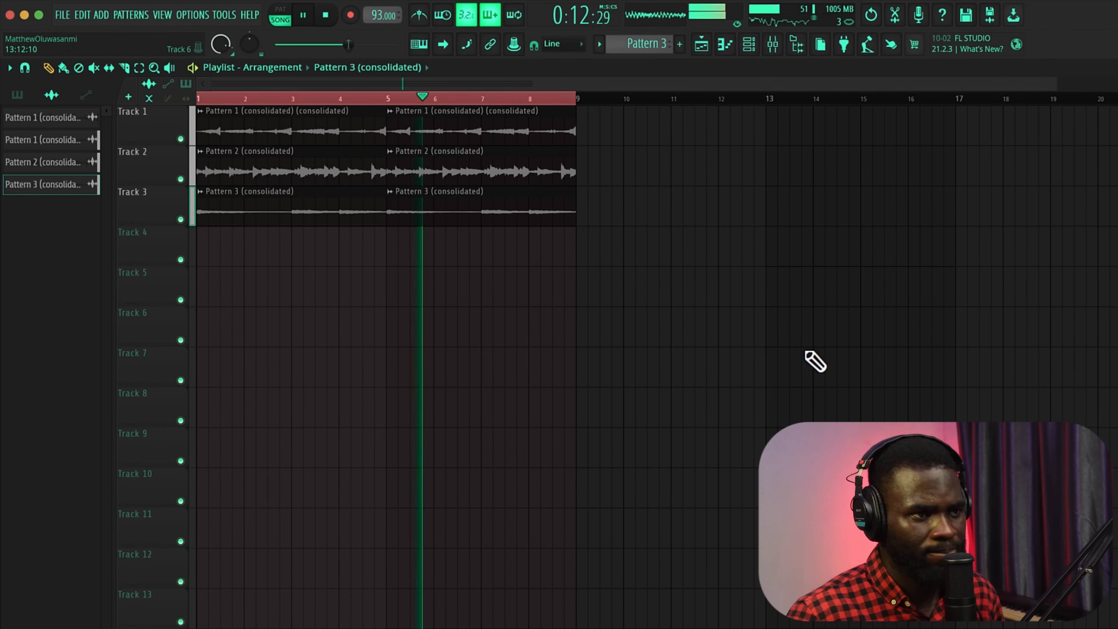
{"action": "scroll", "coordinate": [649, 351], "scroll_direction": "down", "scroll_amount": 1}
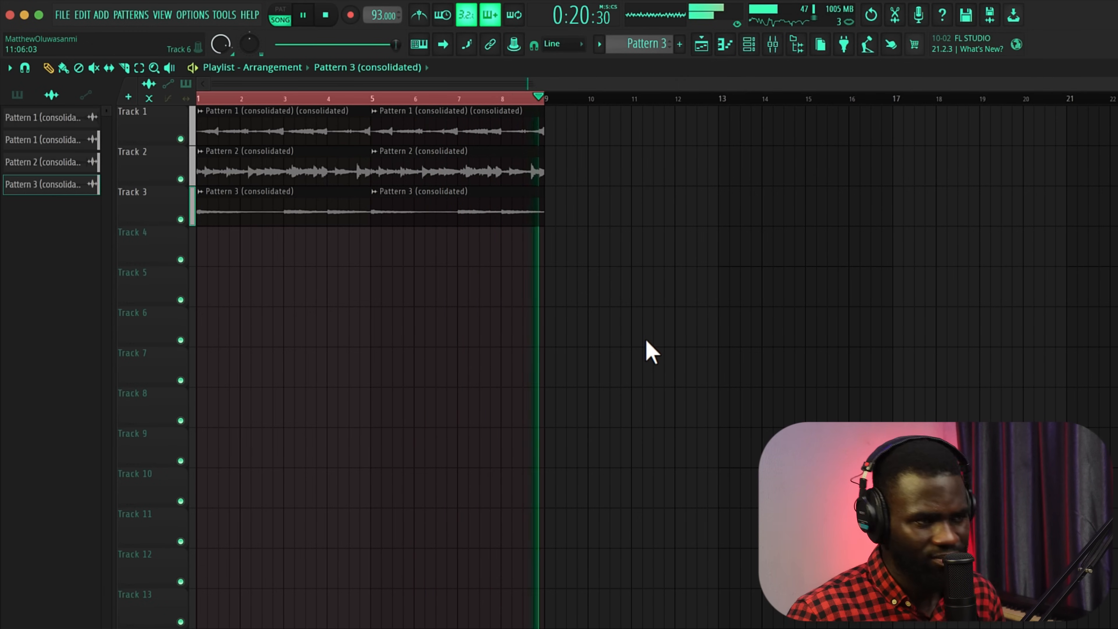
{"action": "key", "text": "space"}
- Create Pattern 4 with a second Kontakt channel and load 01.Muted Neck.nki from the Dark_Intervals_Guitars_in_Space_Vol.3 instruments
{"action": "left_click", "coordinate": [749, 44]}
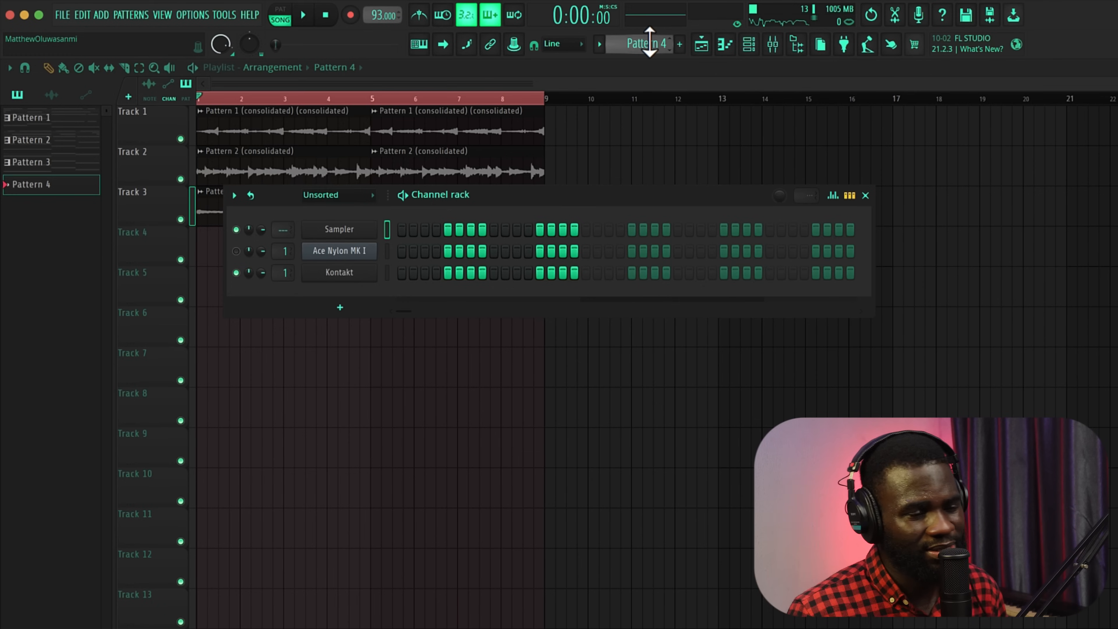
{"action": "left_click", "coordinate": [353, 308]}
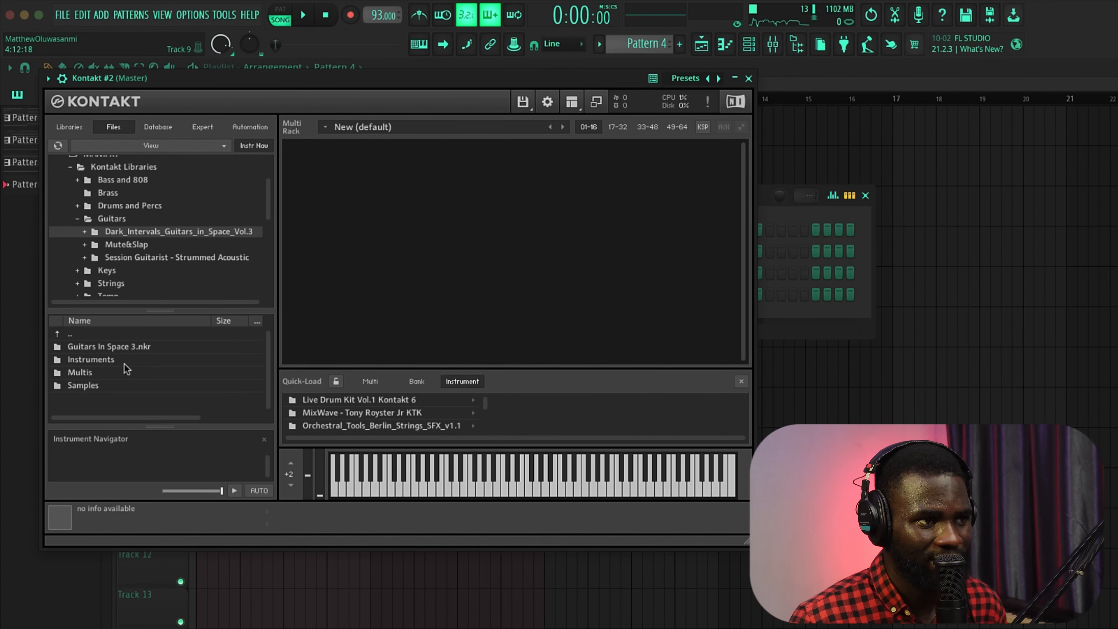
{"action": "double_click", "coordinate": [104, 360]}
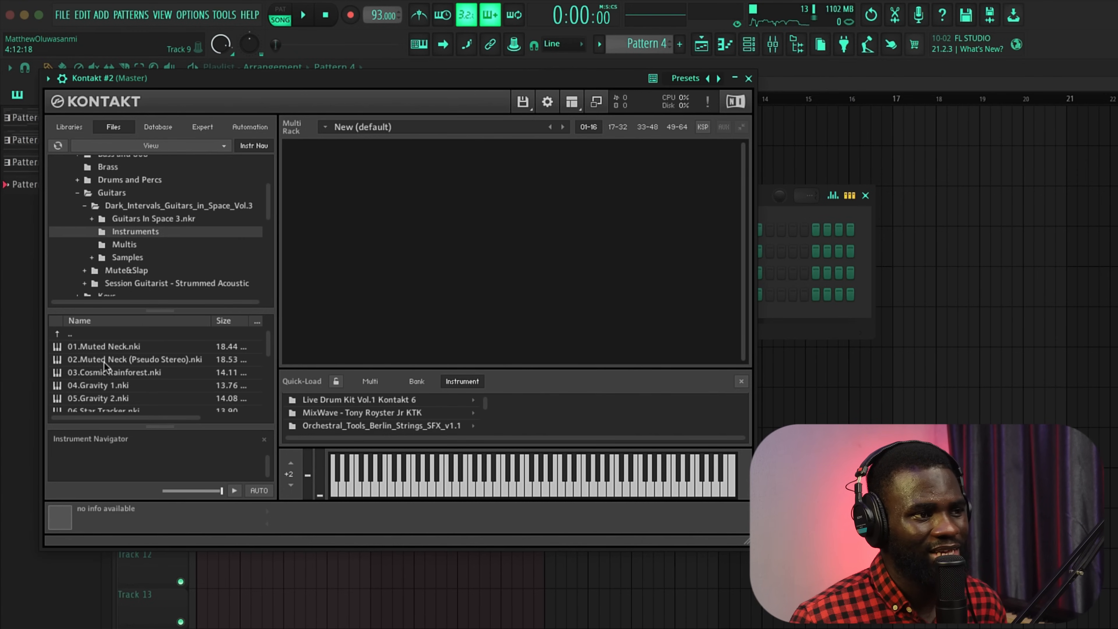
{"action": "double_click", "coordinate": [111, 347]}
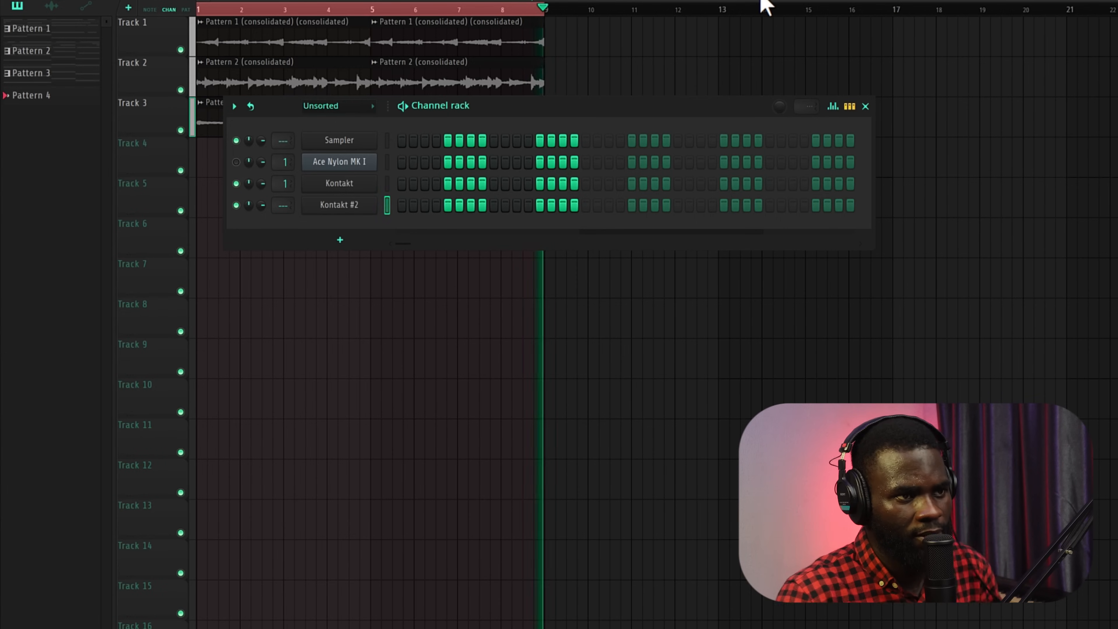
- Record a four-bar muted guitar part into Pattern 4 at bar 1 on Track 4 and open its notes in the piano roll
{"action": "left_click", "coordinate": [866, 106]}
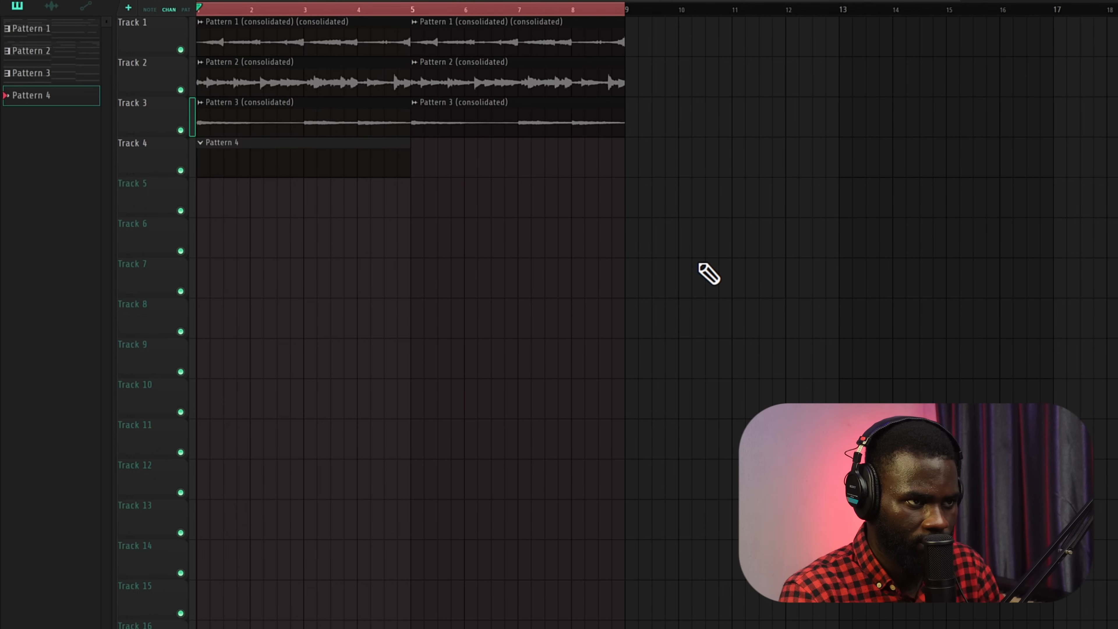
{"action": "key", "text": "space"}
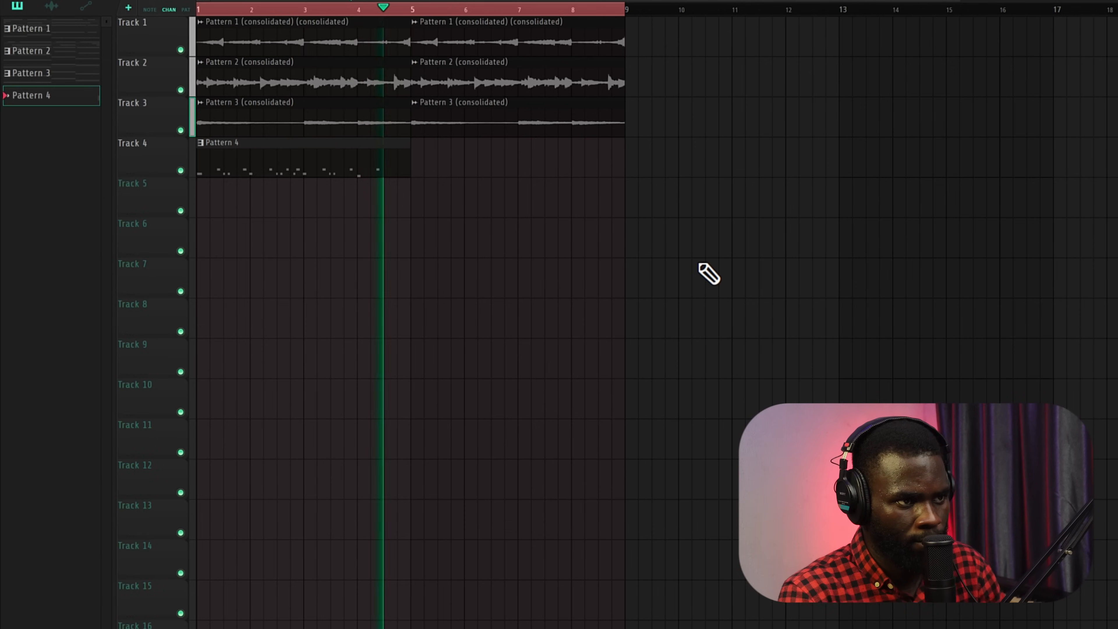
{"action": "key", "text": "space"}
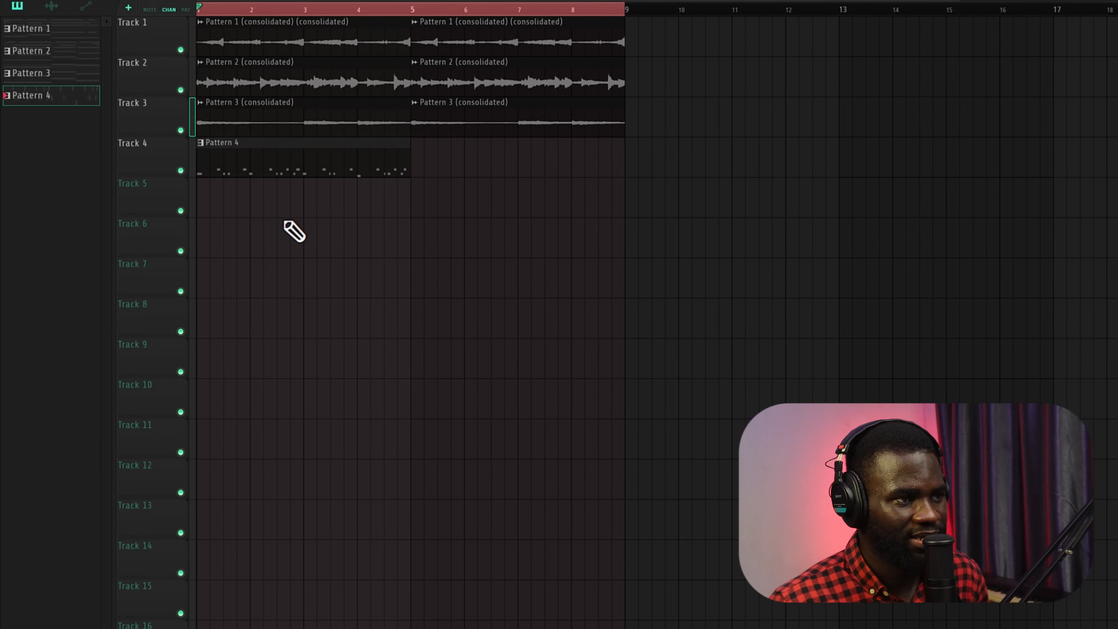
{"action": "double_click", "coordinate": [270, 161]}
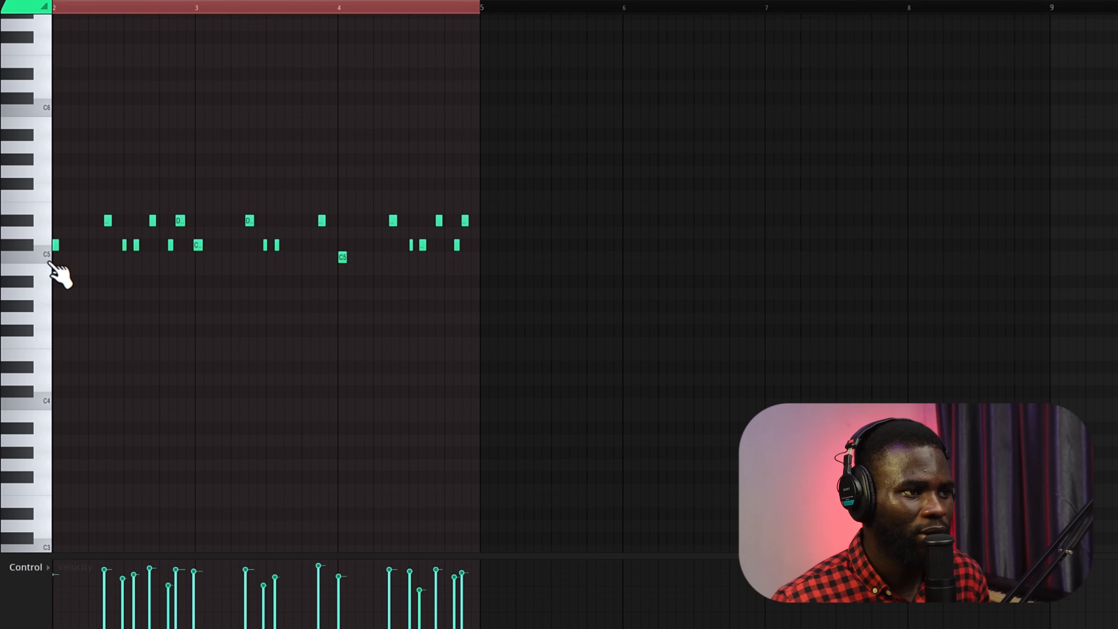
- Quantize all notes of the muted guitar part to the 1/4 beat grid and play the part through
{"action": "scroll", "coordinate": [50, 263], "scroll_direction": "left", "scroll_amount": 1}
{"action": "scroll", "coordinate": [51, 264], "scroll_direction": "up", "scroll_amount": 2}
{"action": "scroll", "coordinate": [55, 264], "scroll_direction": "left", "scroll_amount": 1}
{"action": "key", "text": "ctrl+a"}
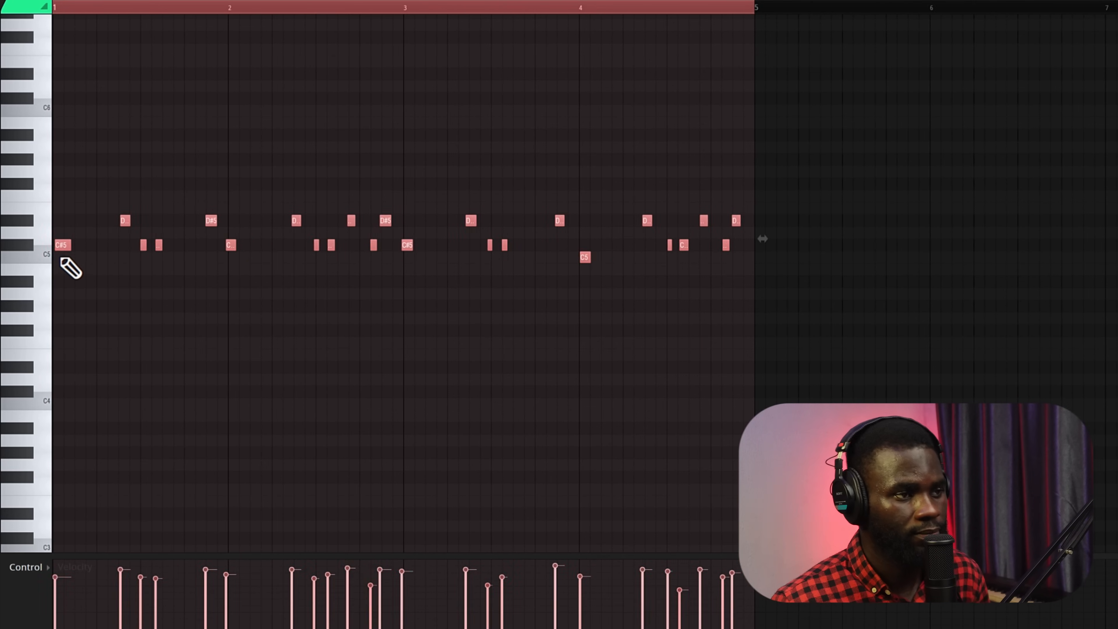
{"action": "key", "text": "space"}
{"action": "scroll", "coordinate": [115, 282], "scroll_direction": "up", "scroll_amount": 1}
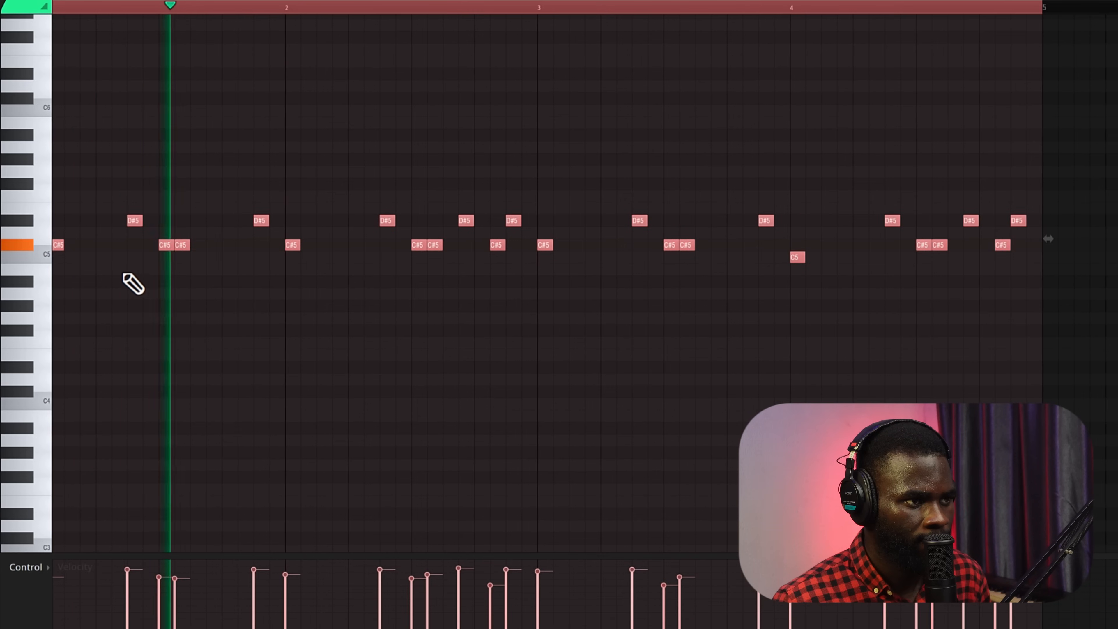
{"action": "left_click", "coordinate": [404, 319]}
{"action": "right_click", "coordinate": [403, 323]}
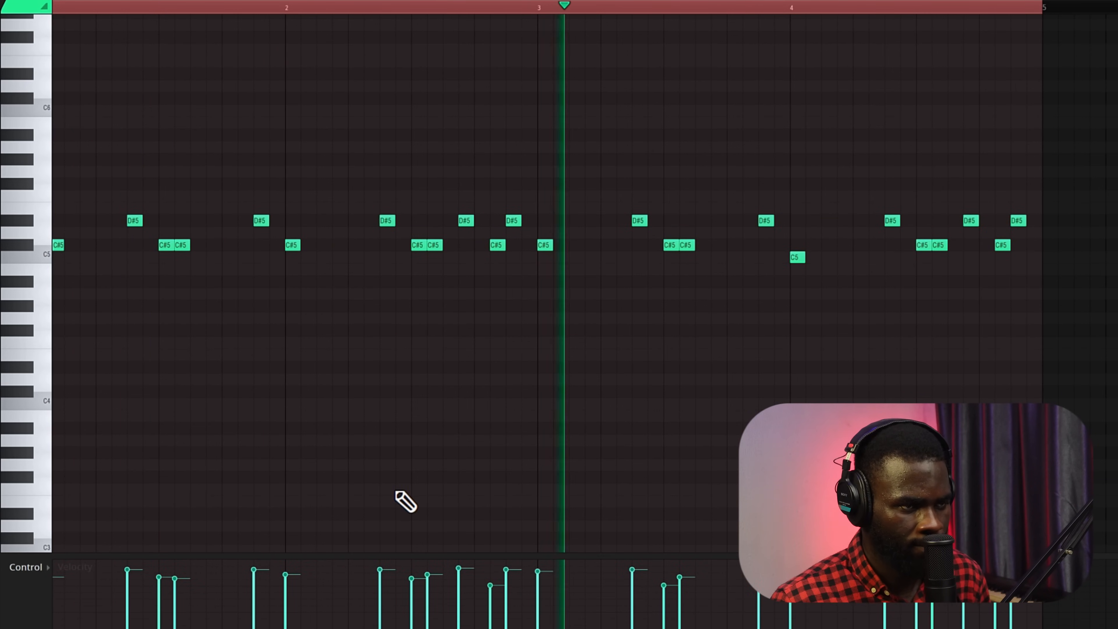
{"action": "scroll", "coordinate": [753, 404], "scroll_direction": "down", "scroll_amount": 1}
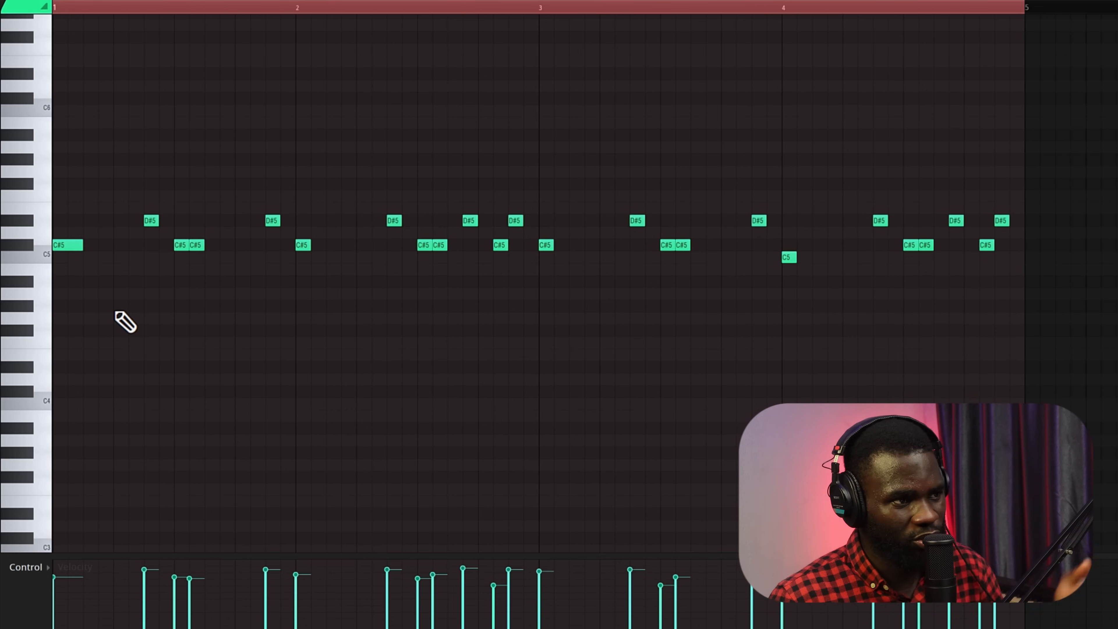
{"action": "scroll", "coordinate": [115, 330], "scroll_direction": "up", "scroll_amount": 2}
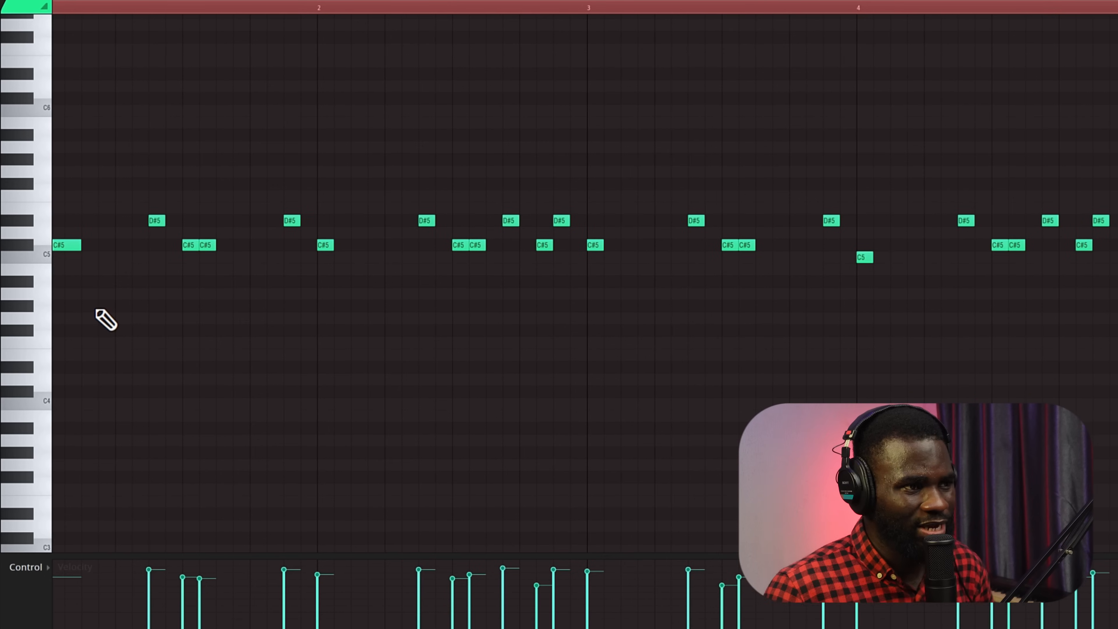
- Set the snap to 1/4 step and delay the second C#5 of the adjacent pair in bar 1 by a quarter step
{"action": "left_click", "coordinate": [13, 2]}
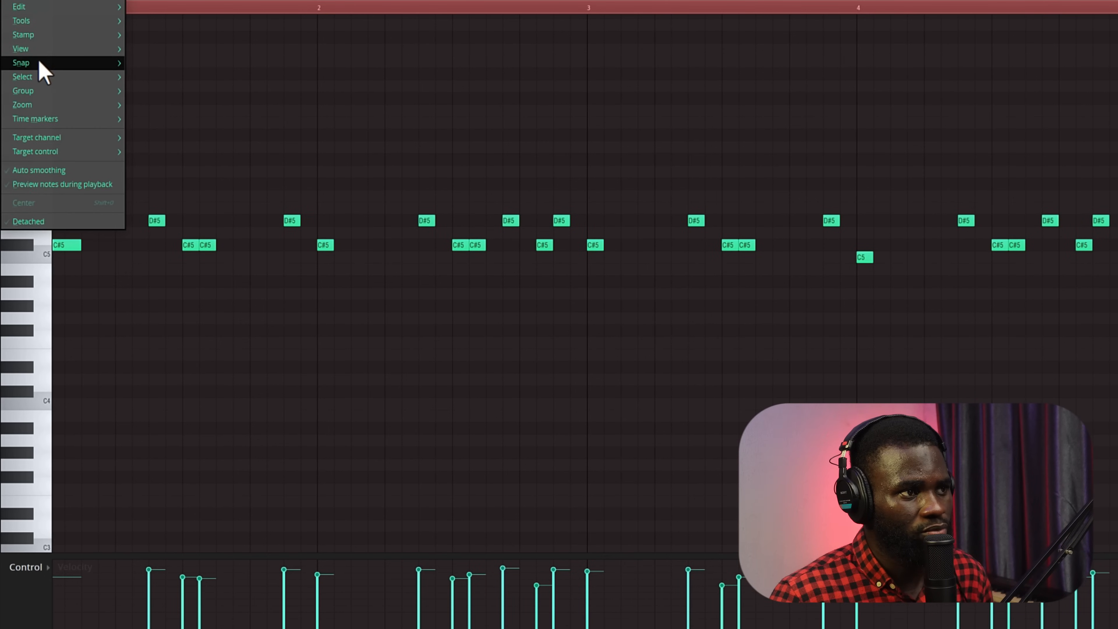
{"action": "mouse_move", "coordinate": [44, 51]}
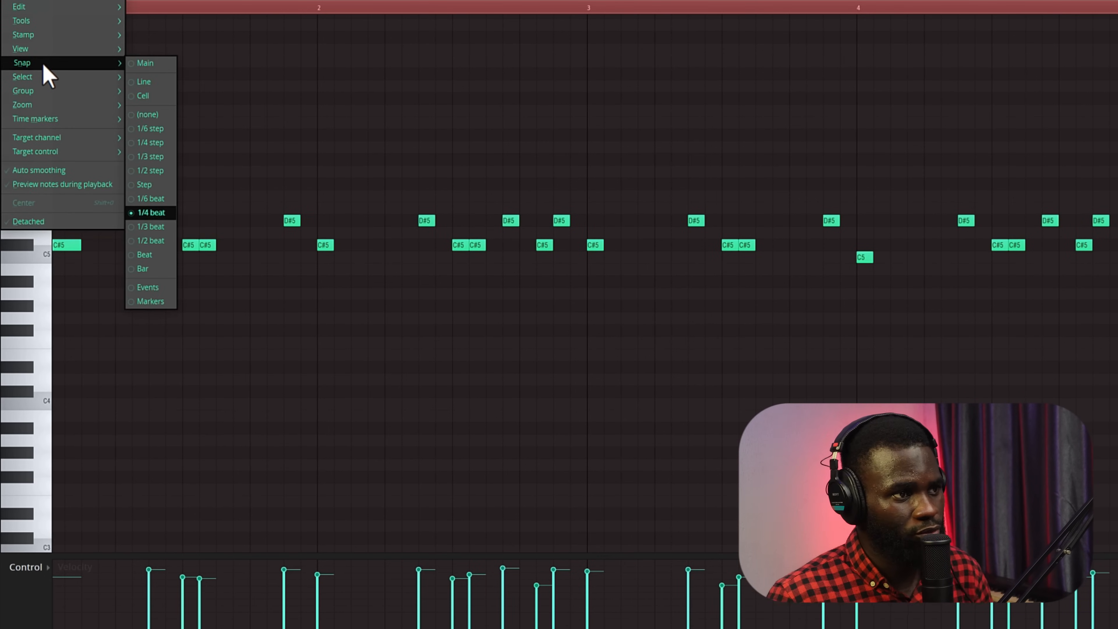
{"action": "left_click", "coordinate": [162, 148]}
{"action": "scroll", "coordinate": [105, 264], "scroll_direction": "up", "scroll_amount": 1}
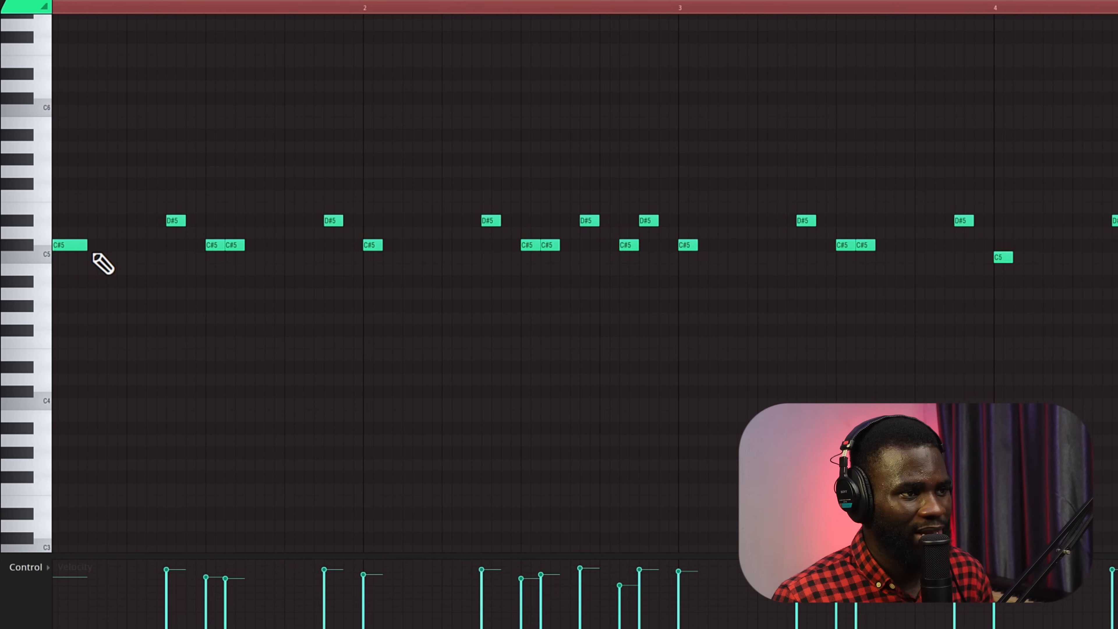
{"action": "scroll", "coordinate": [80, 269], "scroll_direction": "up", "scroll_amount": 1}
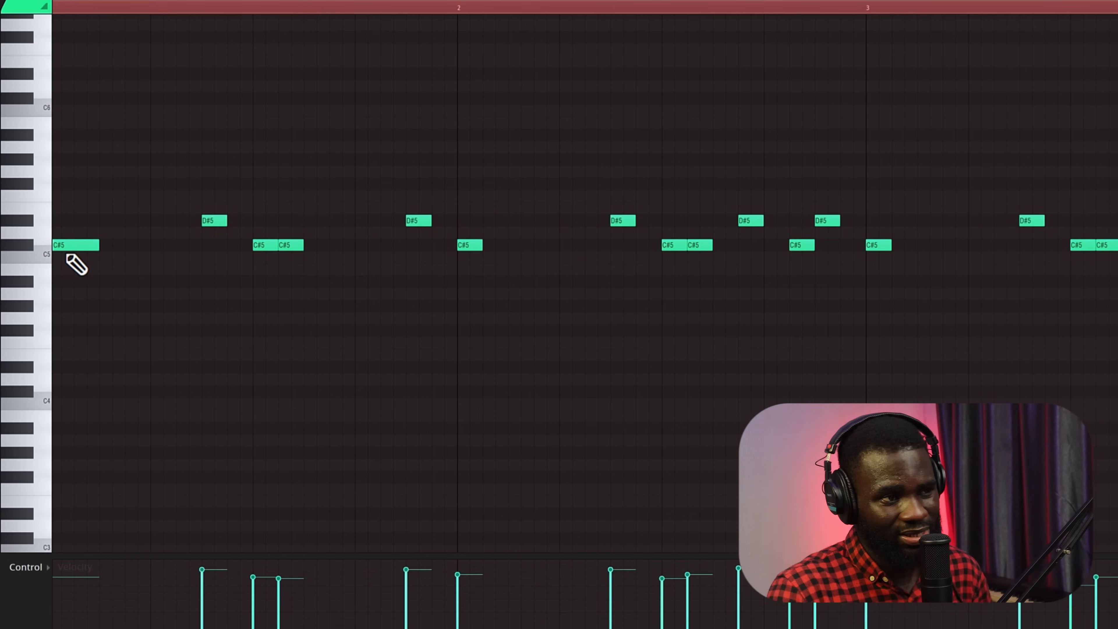
{"action": "key", "text": "space"}
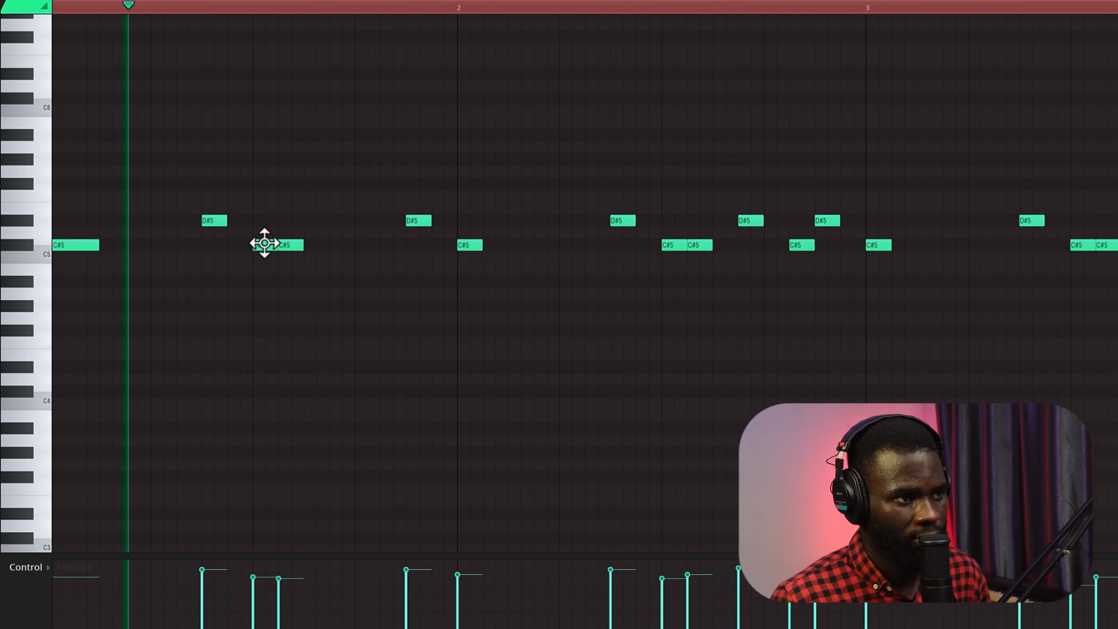
{"action": "key", "text": "space"}
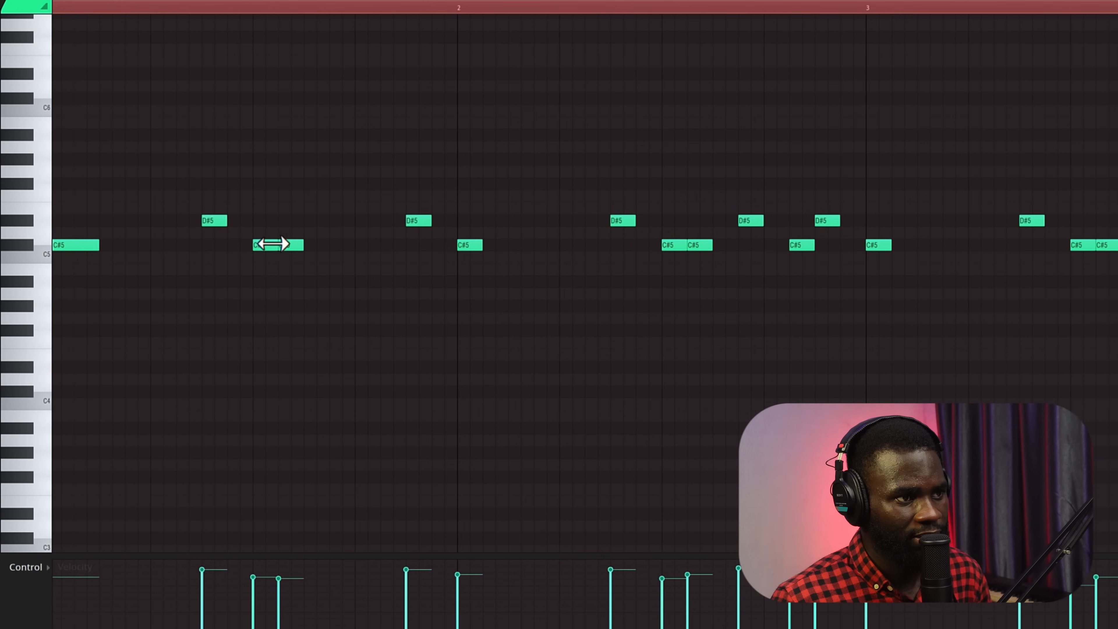
{"action": "key", "text": "space"}
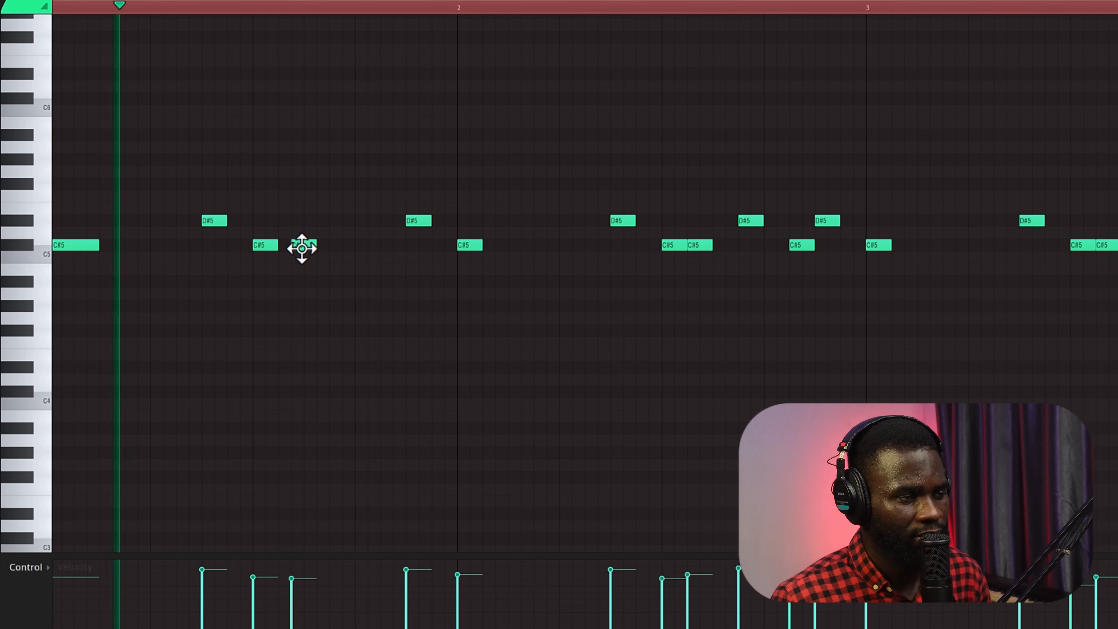
{"action": "left_click_drag", "start_coordinate": [302, 247], "coordinate": [297, 246]}
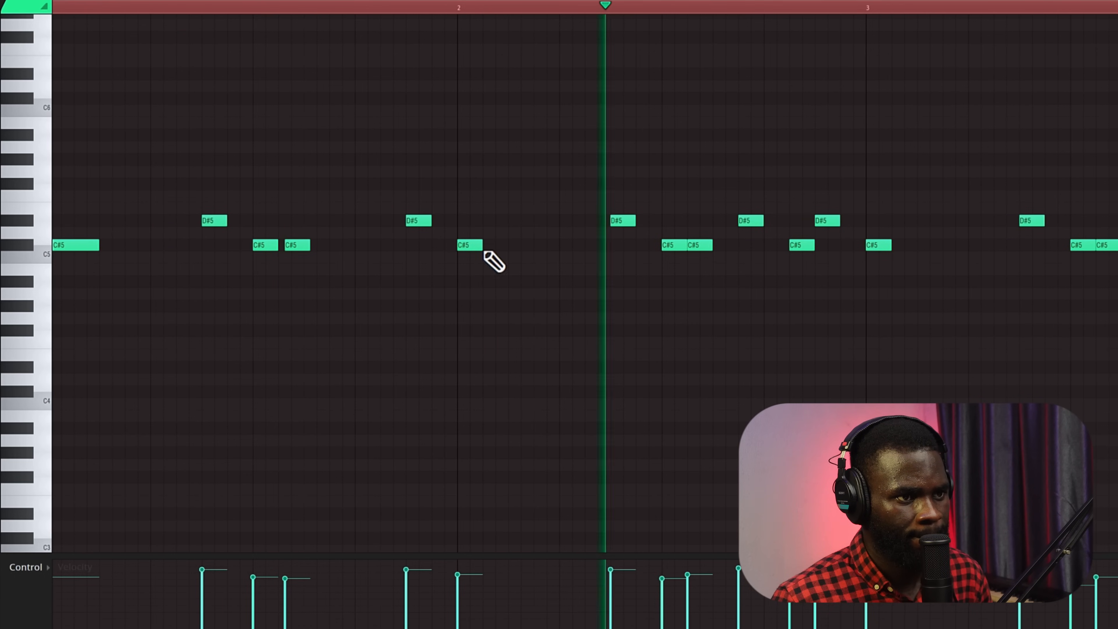
- Delay the second C#5 of the adjacent pairs in bars 2, 3 and 4 by a quarter step, checking by playback
{"action": "key", "text": "space"}
{"action": "left_click_drag", "start_coordinate": [691, 245], "coordinate": [705, 244]}
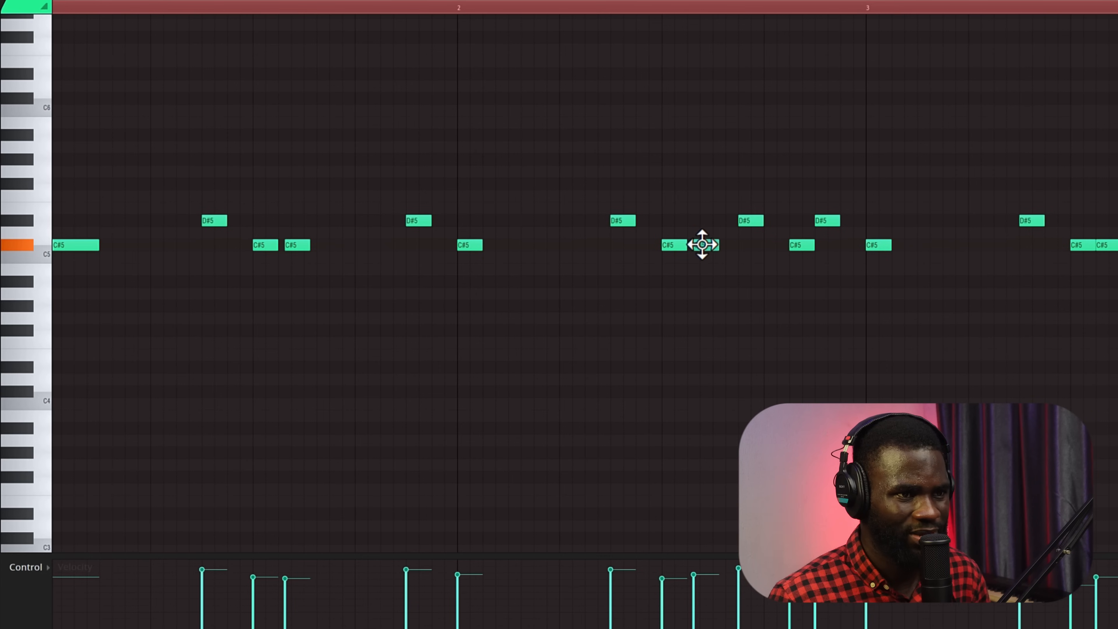
{"action": "left_click", "coordinate": [570, 10]}
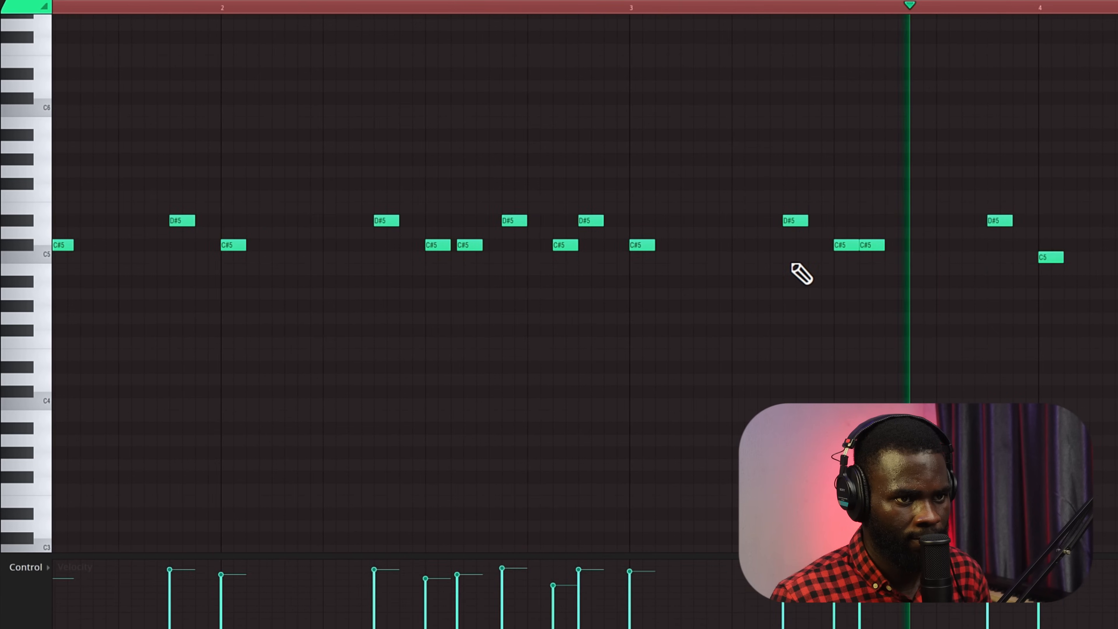
{"action": "key", "text": "space"}
{"action": "left_click_drag", "start_coordinate": [468, 245], "coordinate": [473, 243]}
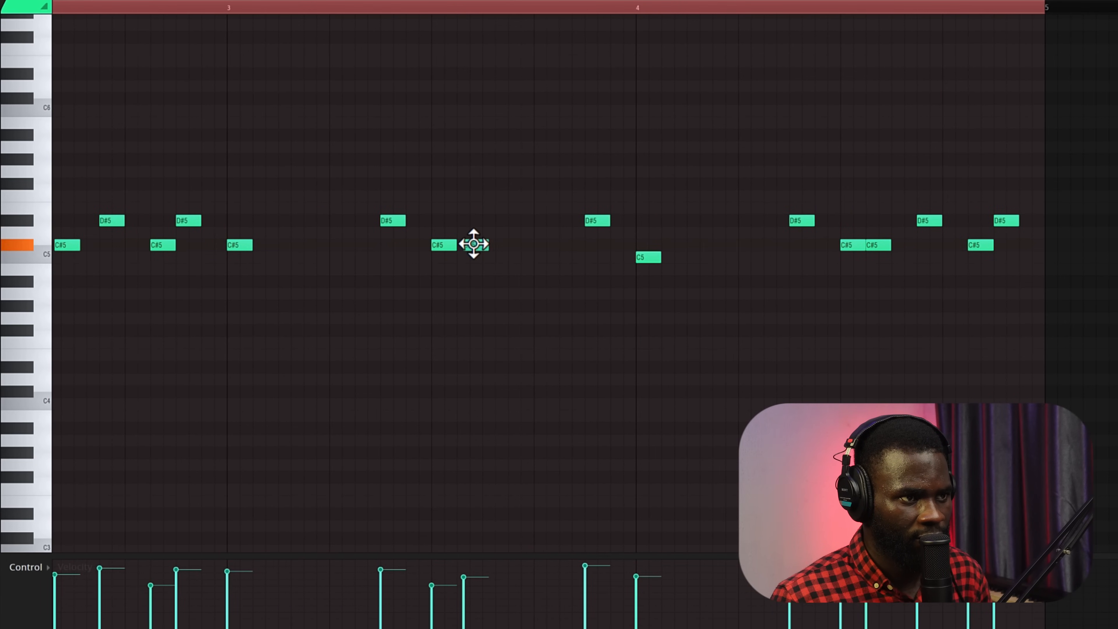
{"action": "left_click", "coordinate": [359, 7]}
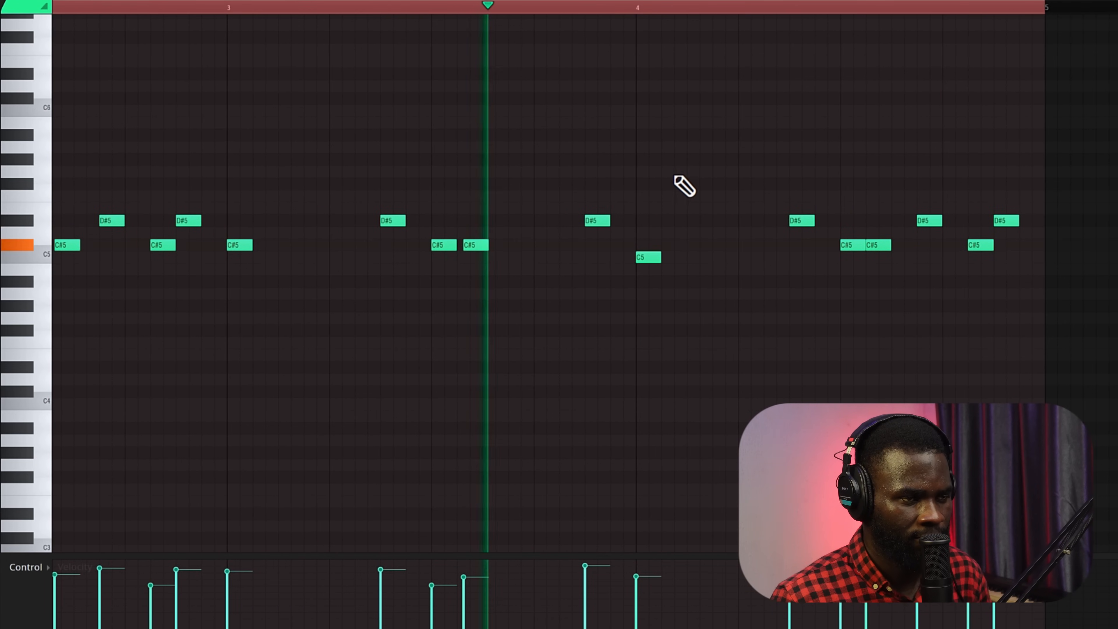
{"action": "scroll", "coordinate": [816, 265], "scroll_direction": "right", "scroll_amount": 2}
{"action": "left_click_drag", "start_coordinate": [787, 245], "coordinate": [794, 243]}
{"action": "left_click", "coordinate": [698, 12]}
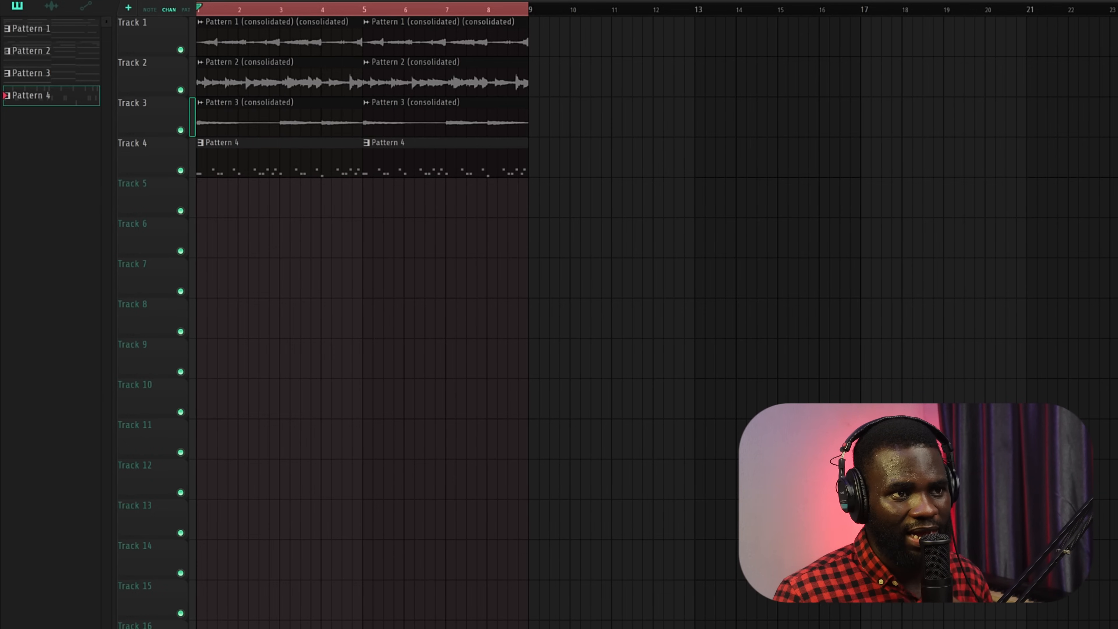
- Add an M1 channel for Pattern 5 and load its BoostSubBass program
{"action": "key", "text": "F6"}
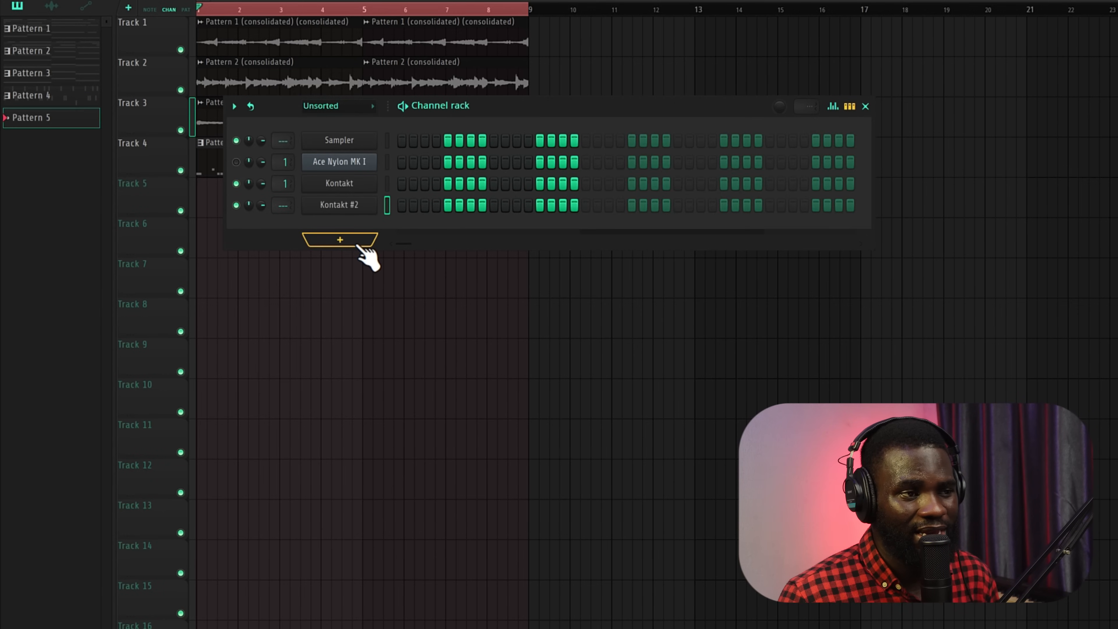
{"action": "left_click", "coordinate": [358, 245]}
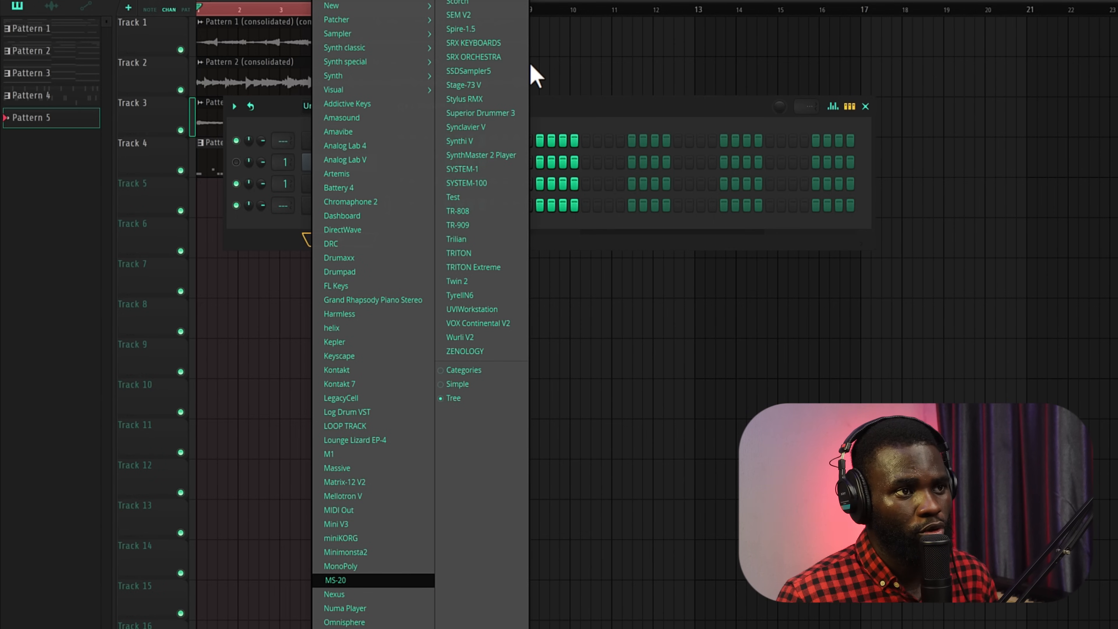
{"action": "left_click", "coordinate": [425, 454]}
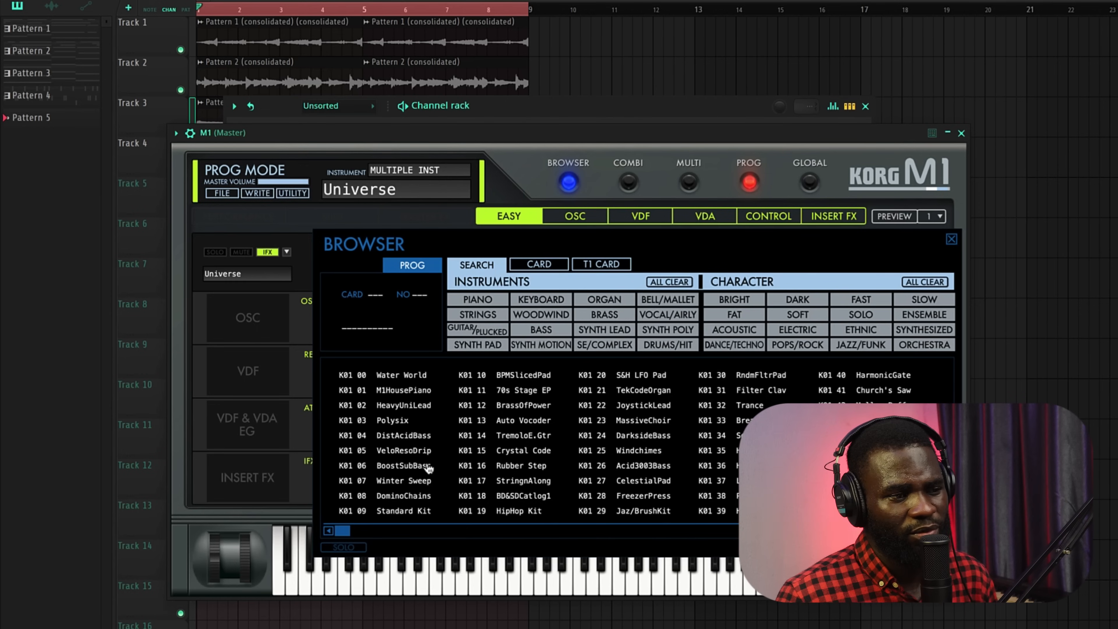
{"action": "double_click", "coordinate": [428, 467]}
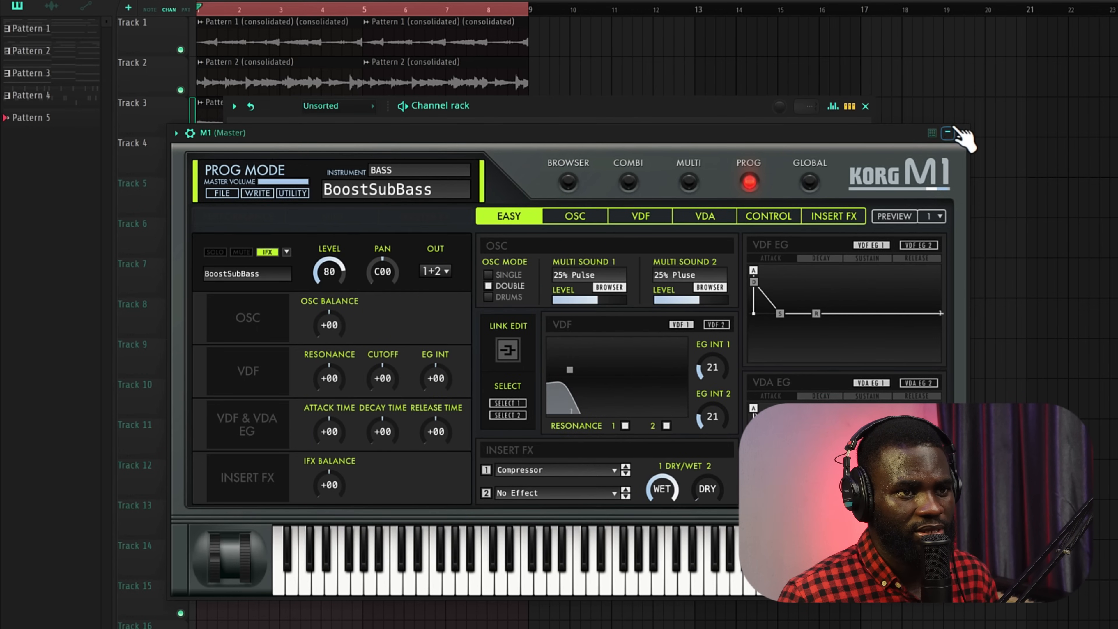
{"action": "left_click", "coordinate": [962, 133]}
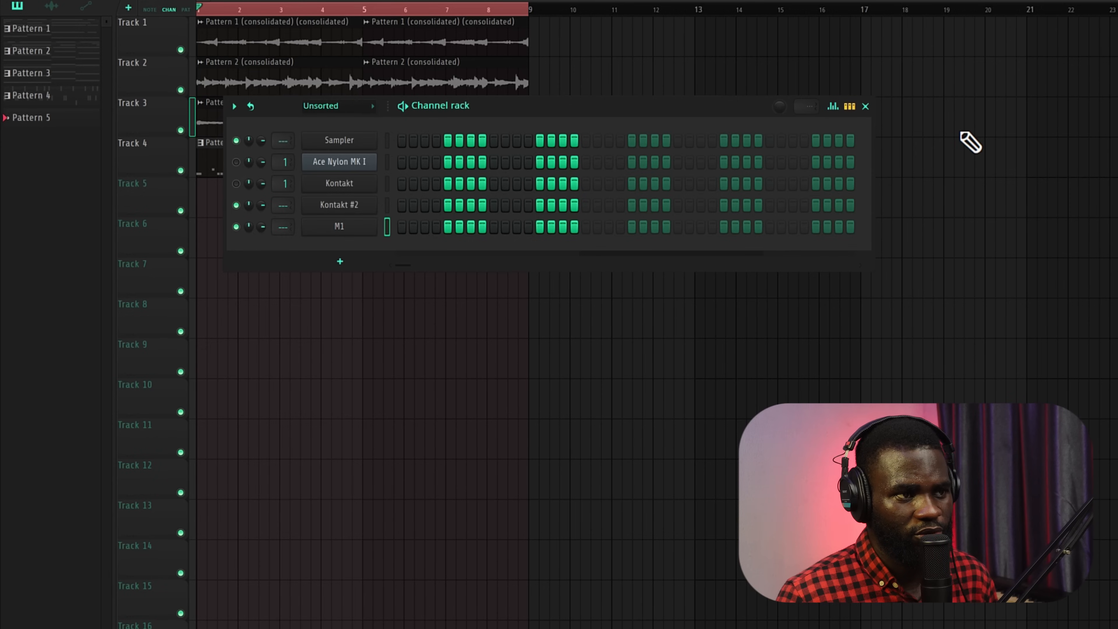
{"action": "left_click", "coordinate": [866, 107]}
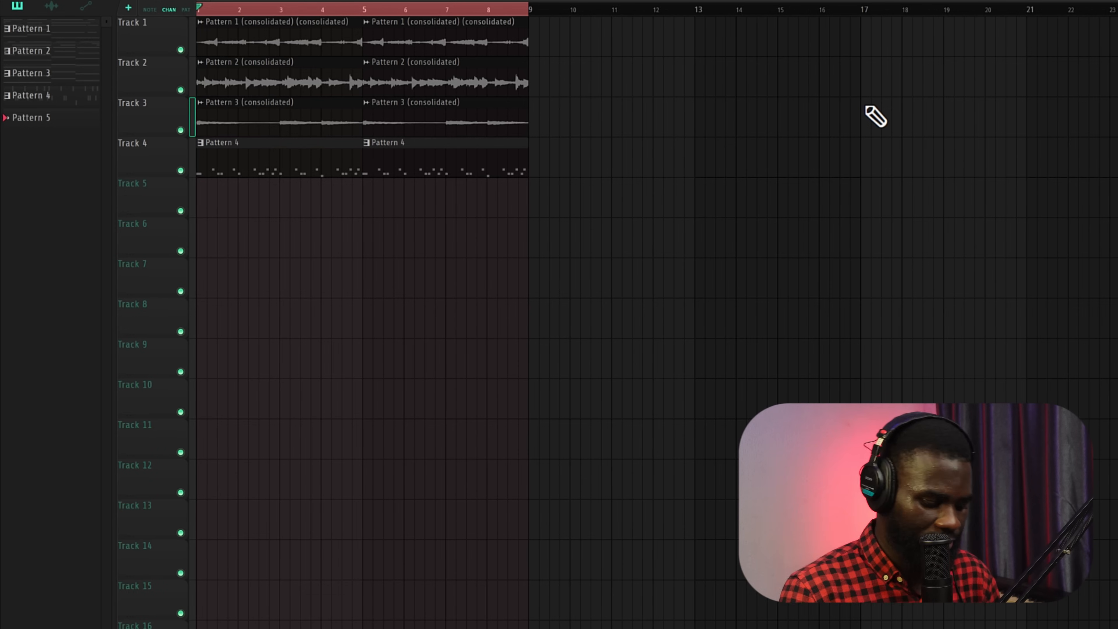
- Record an eight-bar bass part into Pattern 5 on Track 5, starting at bar 1
{"action": "key", "text": "space"}
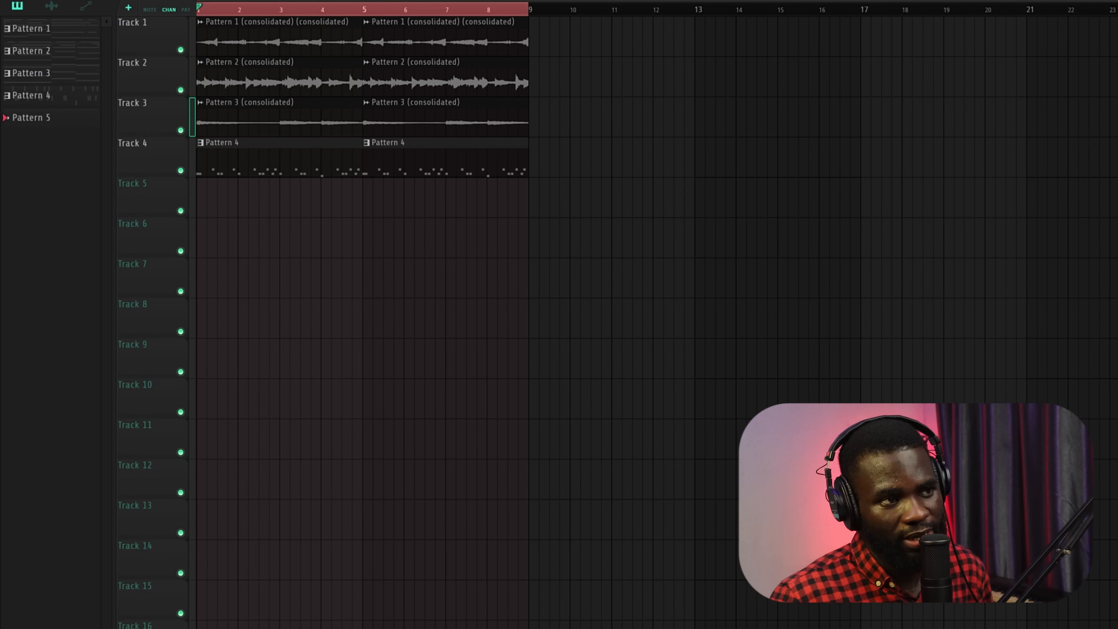
{"action": "scroll", "coordinate": [229, 249], "scroll_direction": "up", "scroll_amount": 3}
{"action": "key", "text": "r"}
{"action": "left_click", "coordinate": [634, 378]}
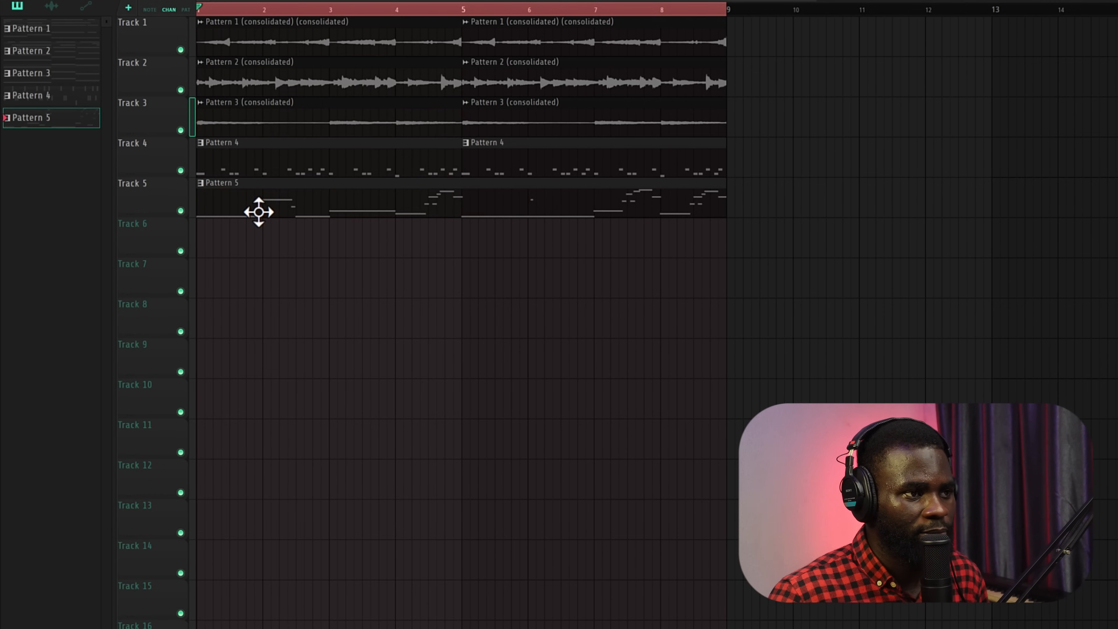
- Open the Pattern 5 bass notes, set the snap to 1/4 beat, and quantize all the notes
{"action": "double_click", "coordinate": [258, 212]}
{"action": "scroll", "coordinate": [248, 293], "scroll_direction": "down", "scroll_amount": 3}
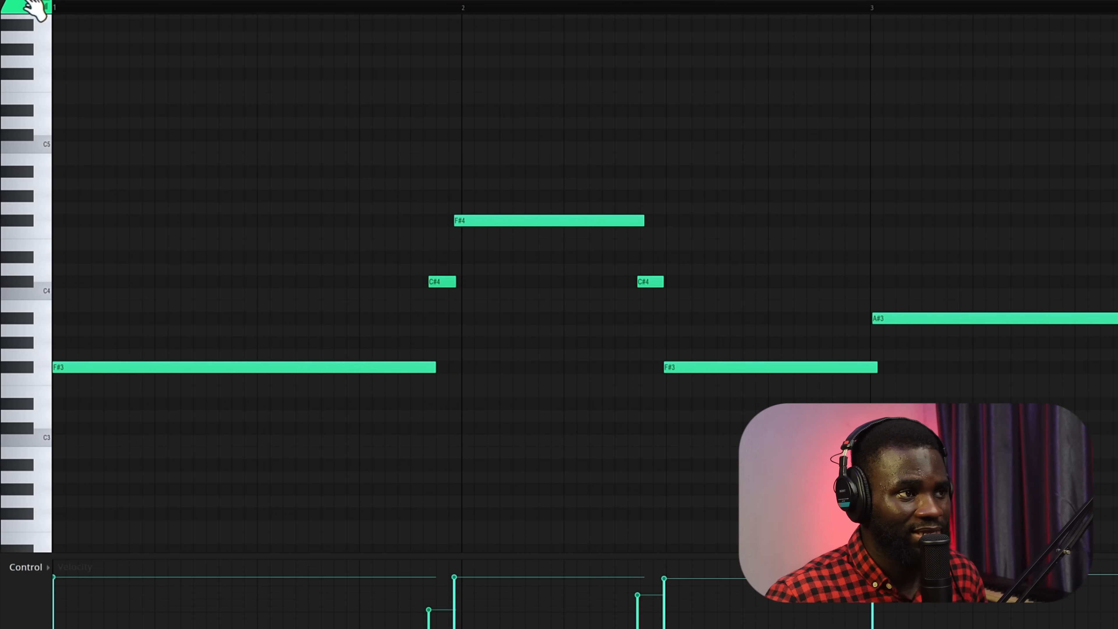
{"action": "left_click", "coordinate": [18, 4]}
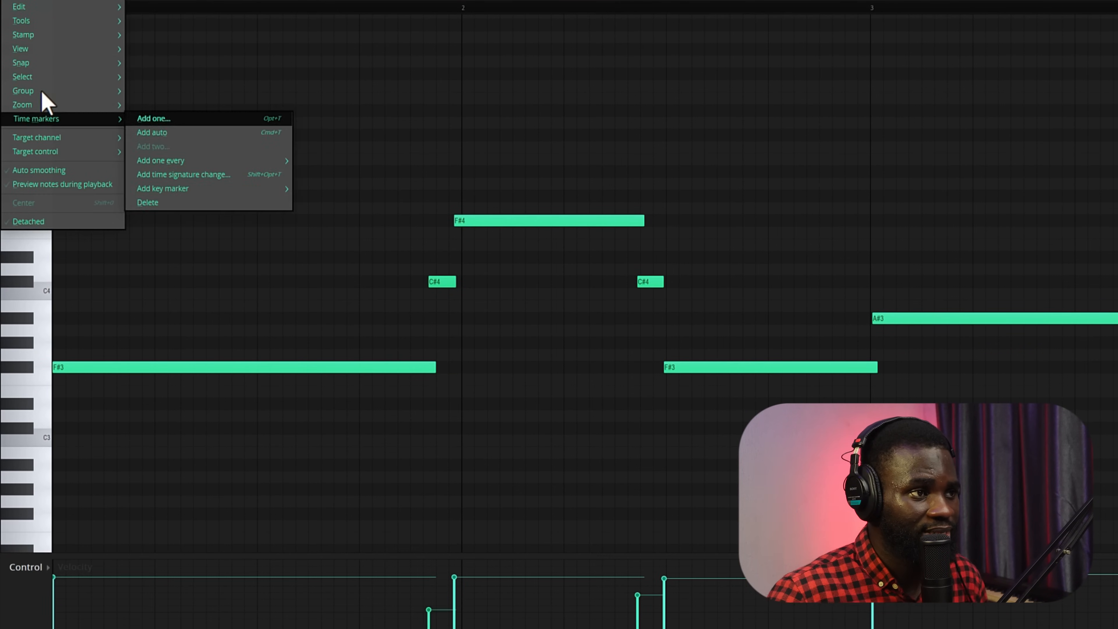
{"action": "mouse_move", "coordinate": [37, 66]}
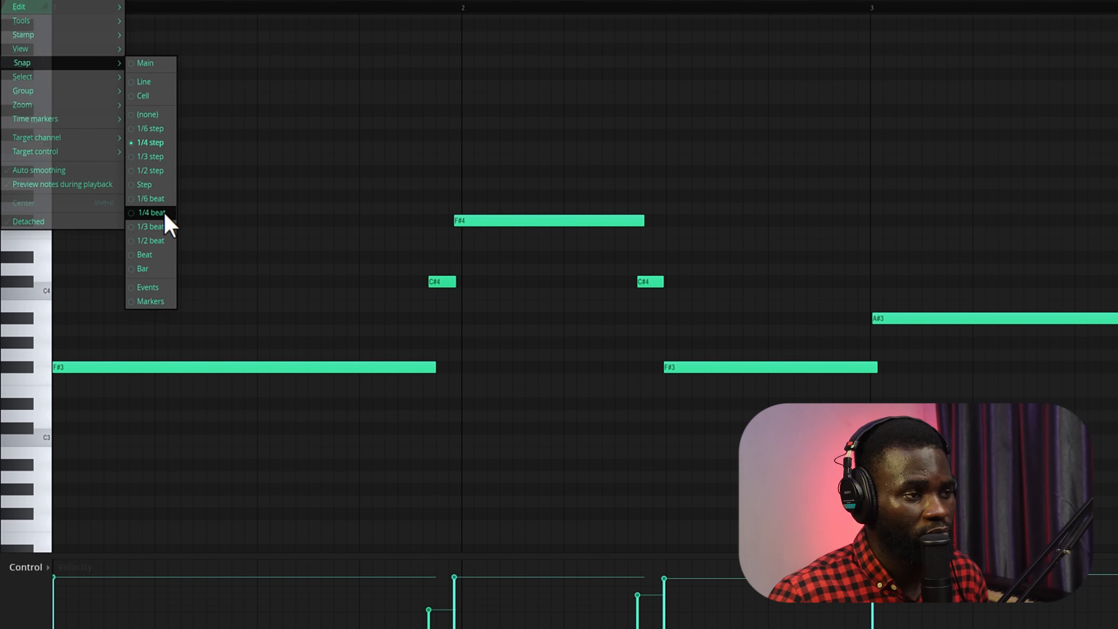
{"action": "left_click", "coordinate": [152, 213]}
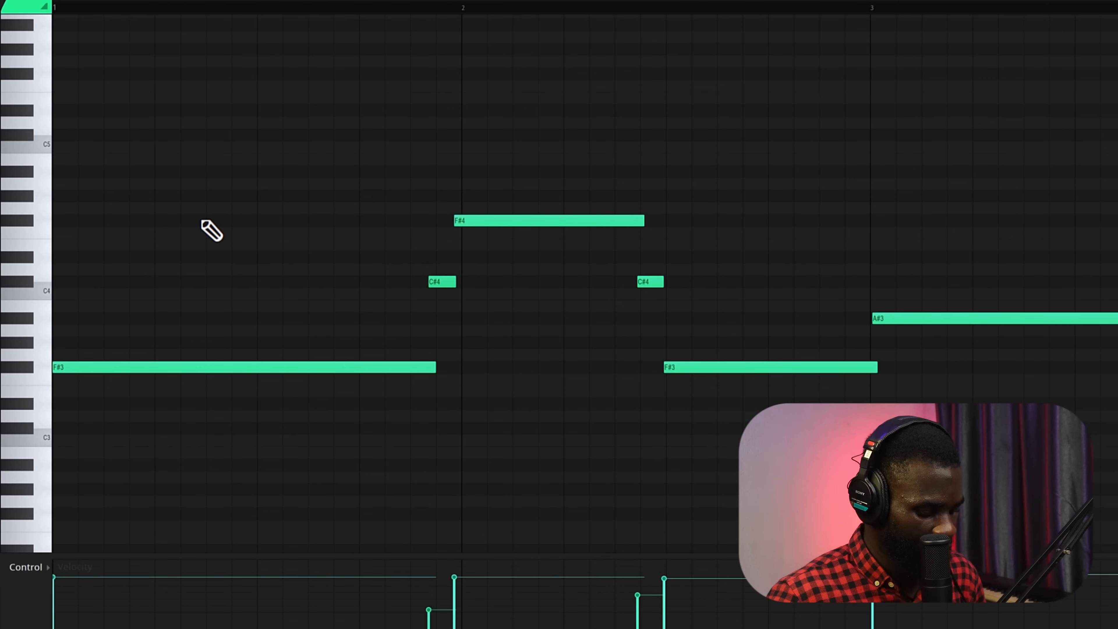
{"action": "key", "text": "r"}
{"action": "key", "text": "space"}
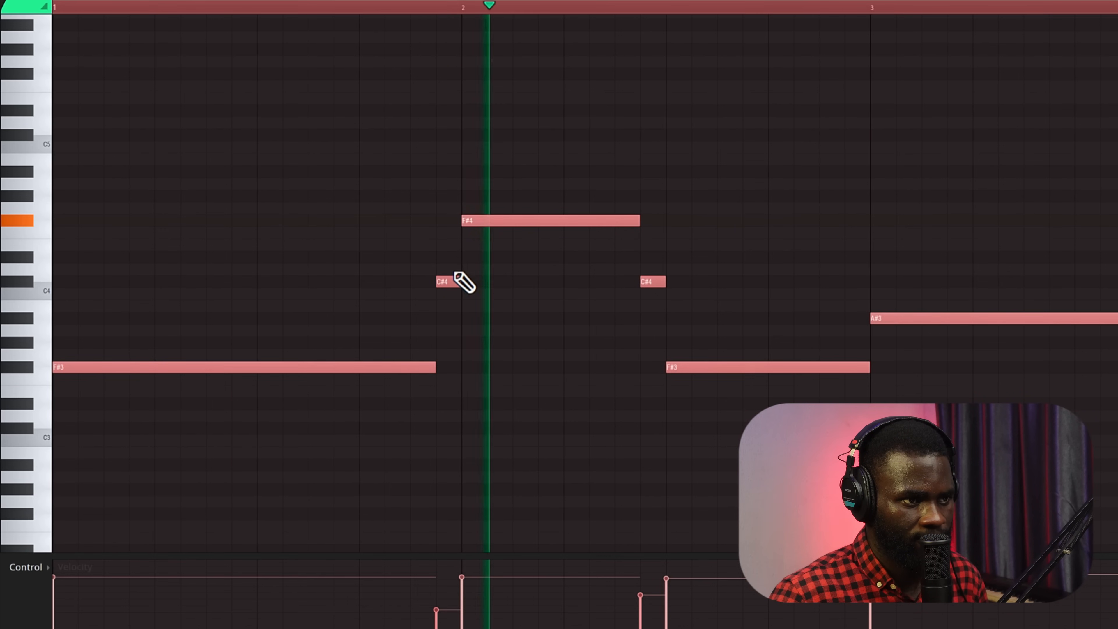
{"action": "key", "text": "space"}
- Delete the C#4 and F#3 notes in the second half of bar 2 and extend the F#4 to the start of bar 3
{"action": "scroll", "coordinate": [510, 365], "scroll_direction": "down", "scroll_amount": 5}
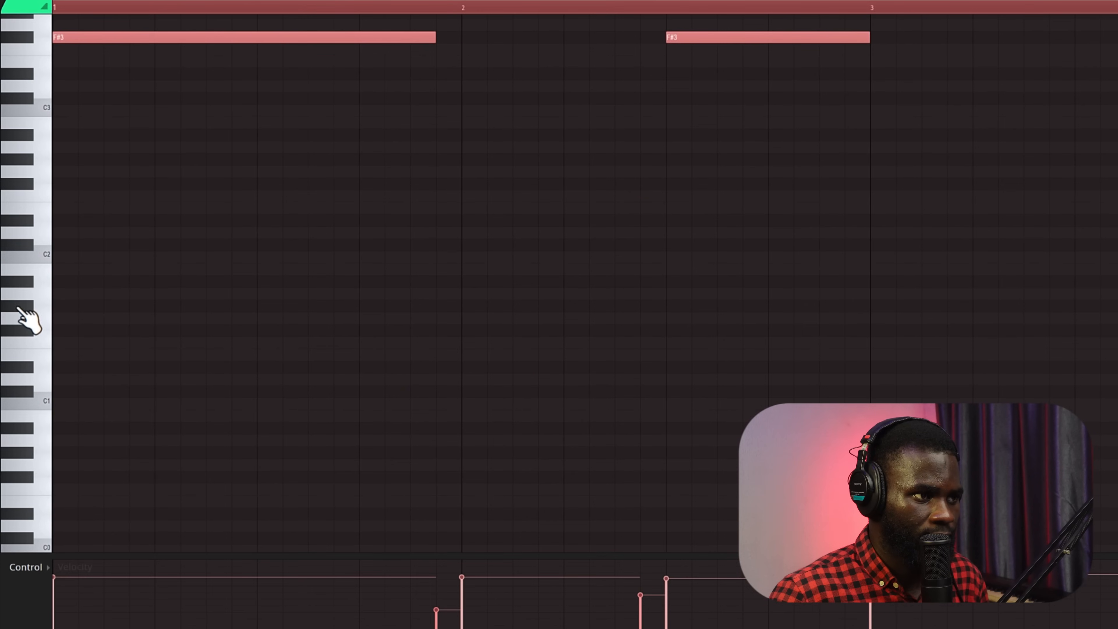
{"action": "scroll", "coordinate": [317, 250], "scroll_direction": "up", "scroll_amount": 5}
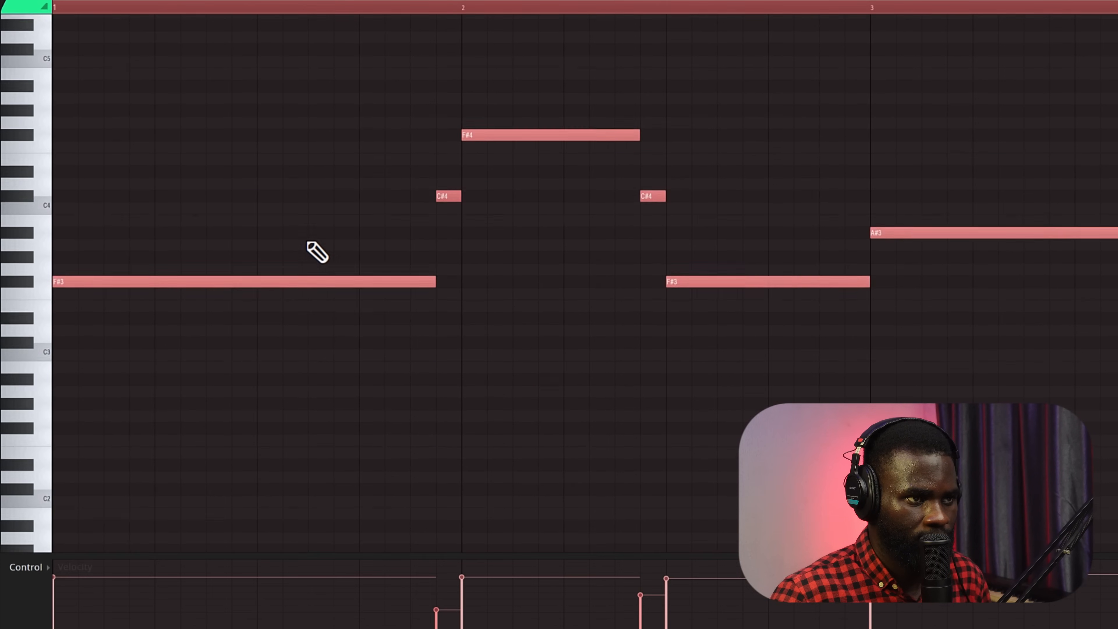
{"action": "key", "text": "space"}
{"action": "right_click", "coordinate": [674, 330]}
{"action": "left_click_drag", "start_coordinate": [637, 184], "coordinate": [875, 203]}
{"action": "scroll", "coordinate": [667, 275], "scroll_direction": "right", "scroll_amount": 1}
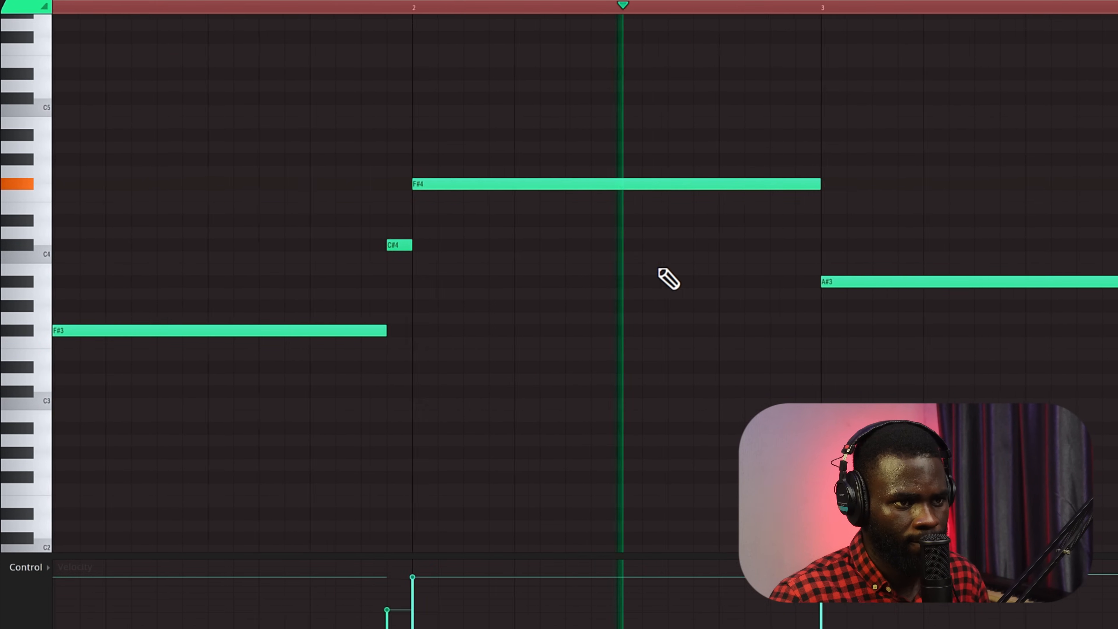
{"action": "scroll", "coordinate": [666, 275], "scroll_direction": "down", "scroll_amount": 2, "text": "ctrl"}
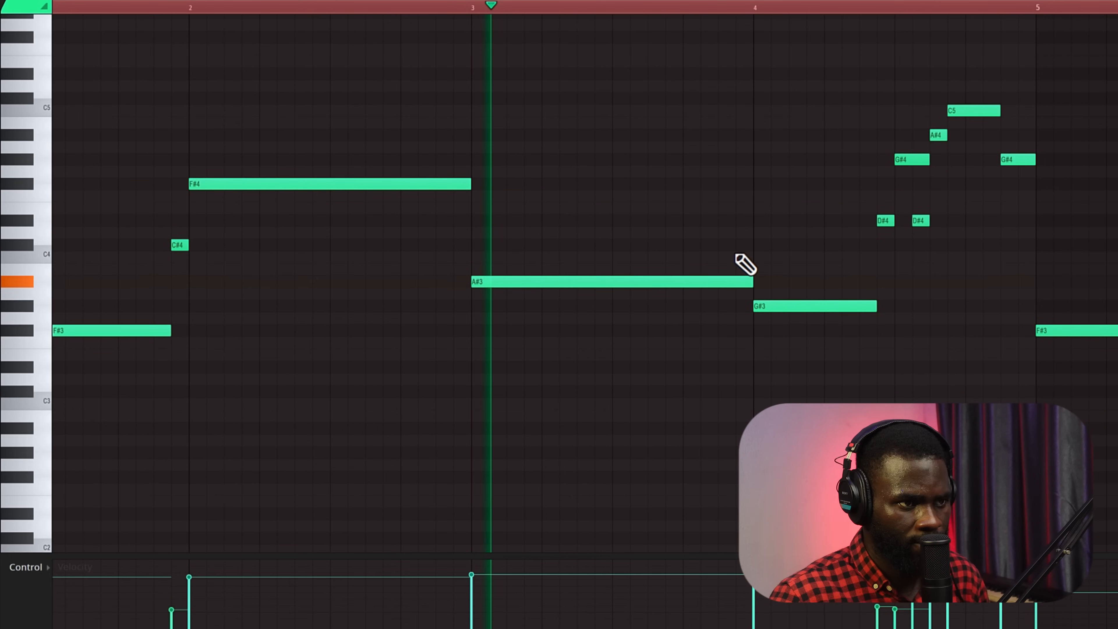
- Delete both D#4 notes and the G#4 between them in bar 4, and extend the G#3 to the A#4 note
{"action": "scroll", "coordinate": [1047, 328], "scroll_direction": "right", "scroll_amount": 1}
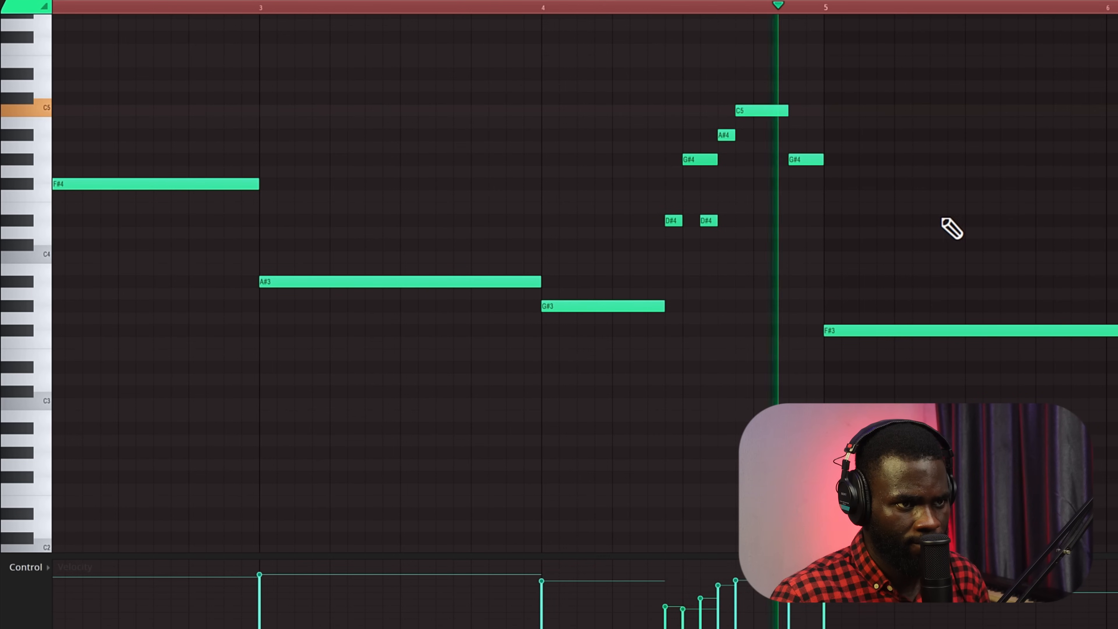
{"action": "key", "text": "space"}
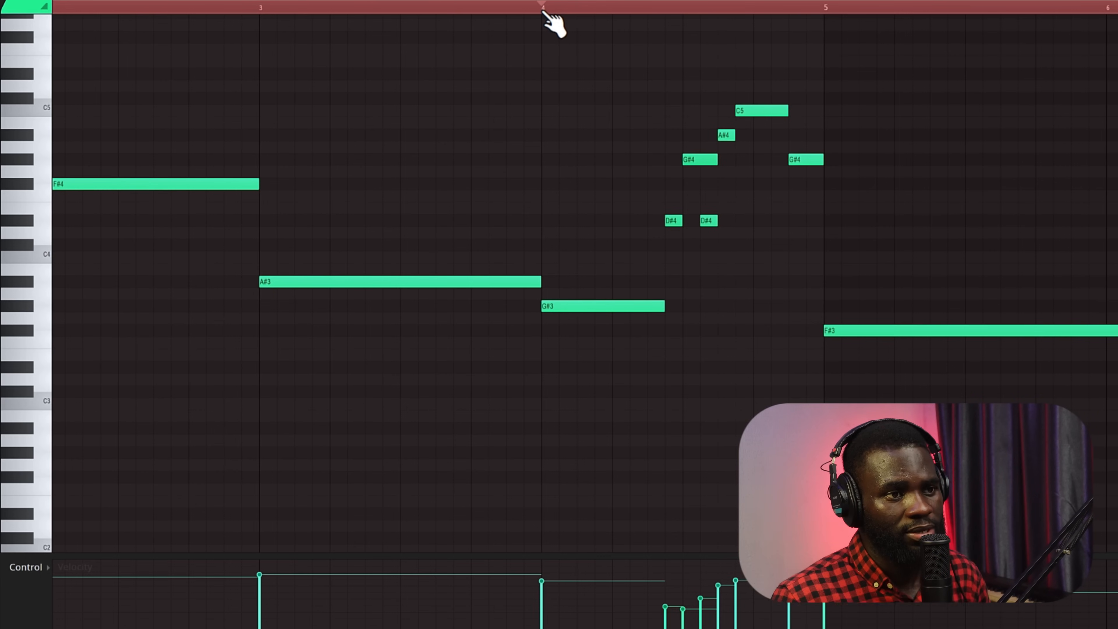
{"action": "key", "text": "space"}
{"action": "right_click", "coordinate": [709, 220]}
{"action": "right_click", "coordinate": [673, 220]}
{"action": "right_click", "coordinate": [700, 160]}
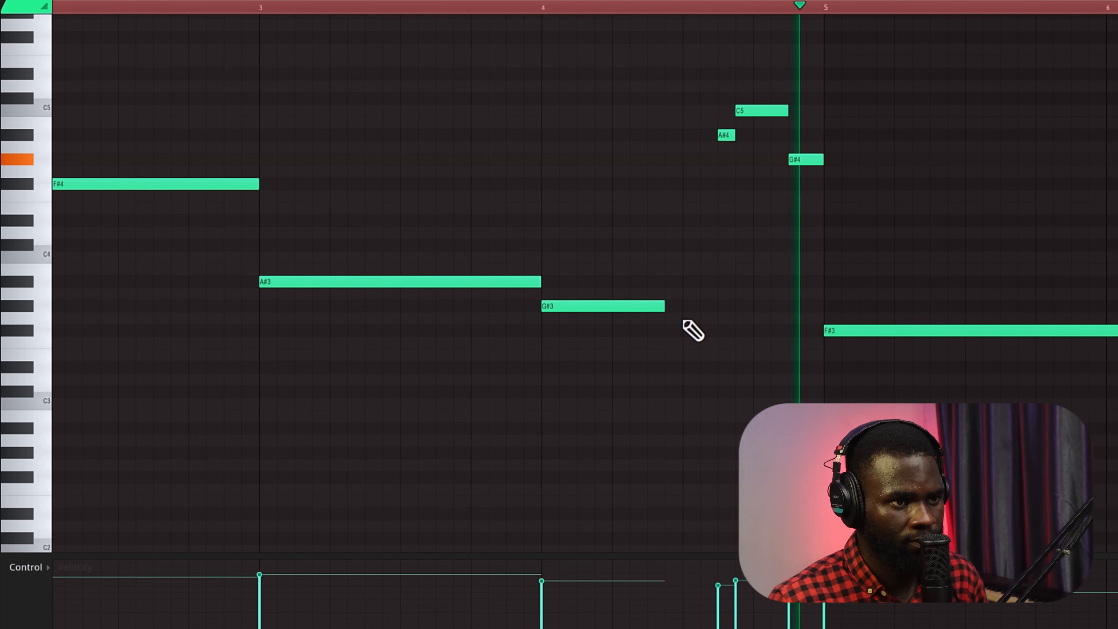
{"action": "left_click", "coordinate": [700, 306]}
{"action": "right_click", "coordinate": [714, 305]}
{"action": "left_click_drag", "start_coordinate": [665, 306], "coordinate": [721, 302]}
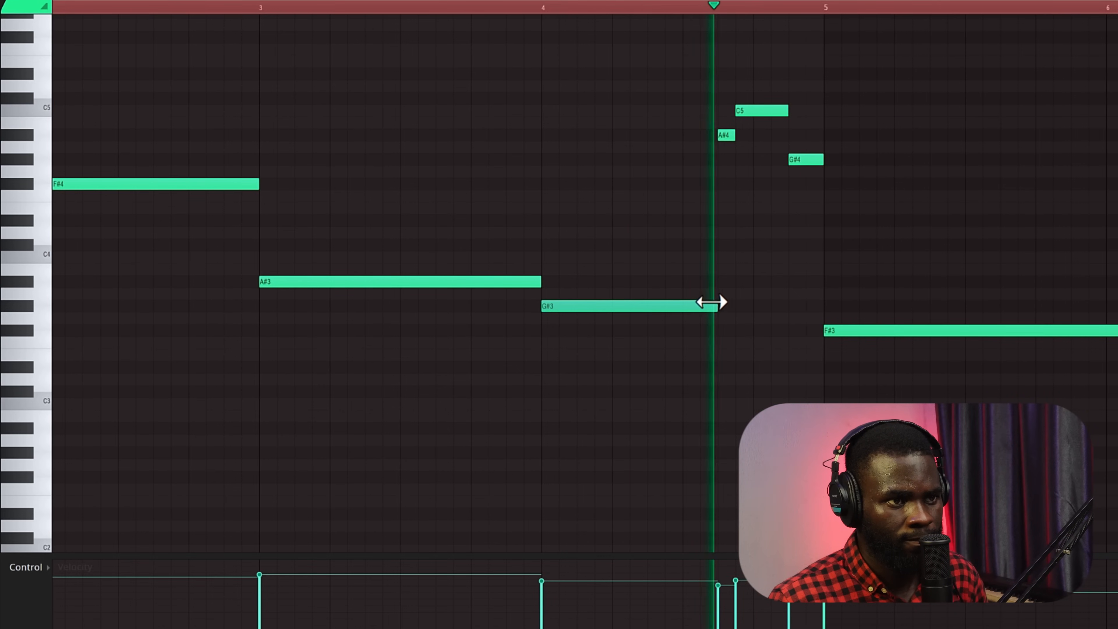
- Select all the bass notes and check the part through bar 8 during playback
{"action": "scroll", "coordinate": [773, 307], "scroll_direction": "down", "scroll_amount": 3}
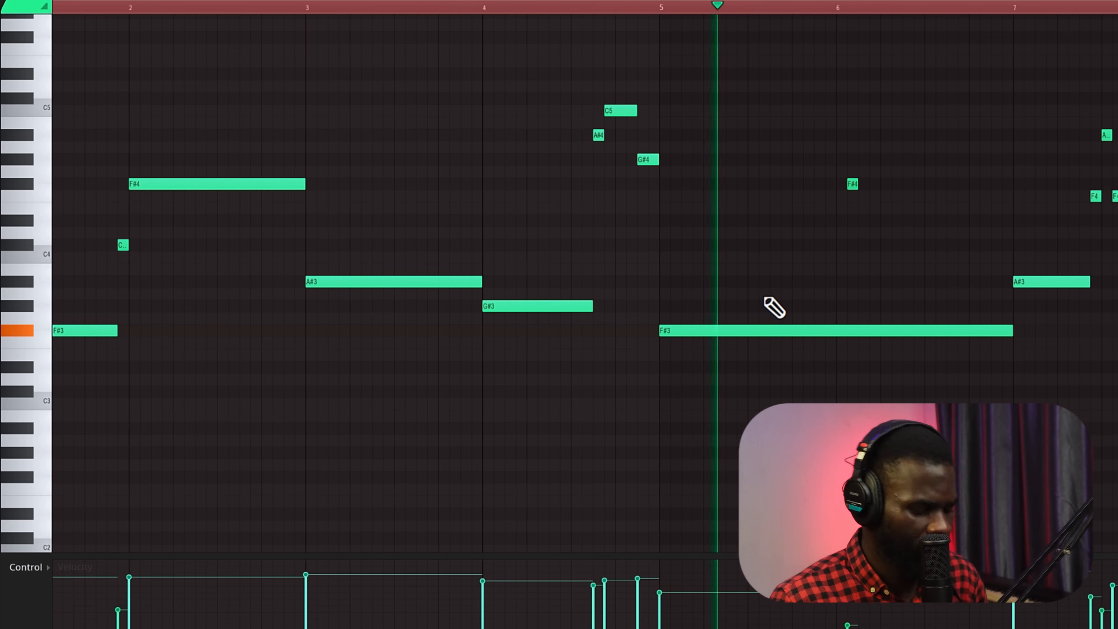
{"action": "key", "text": "ctrl+a"}
{"action": "scroll", "coordinate": [791, 315], "scroll_direction": "down", "scroll_amount": 2}
{"action": "scroll", "coordinate": [781, 301], "scroll_direction": "down", "scroll_amount": 2}
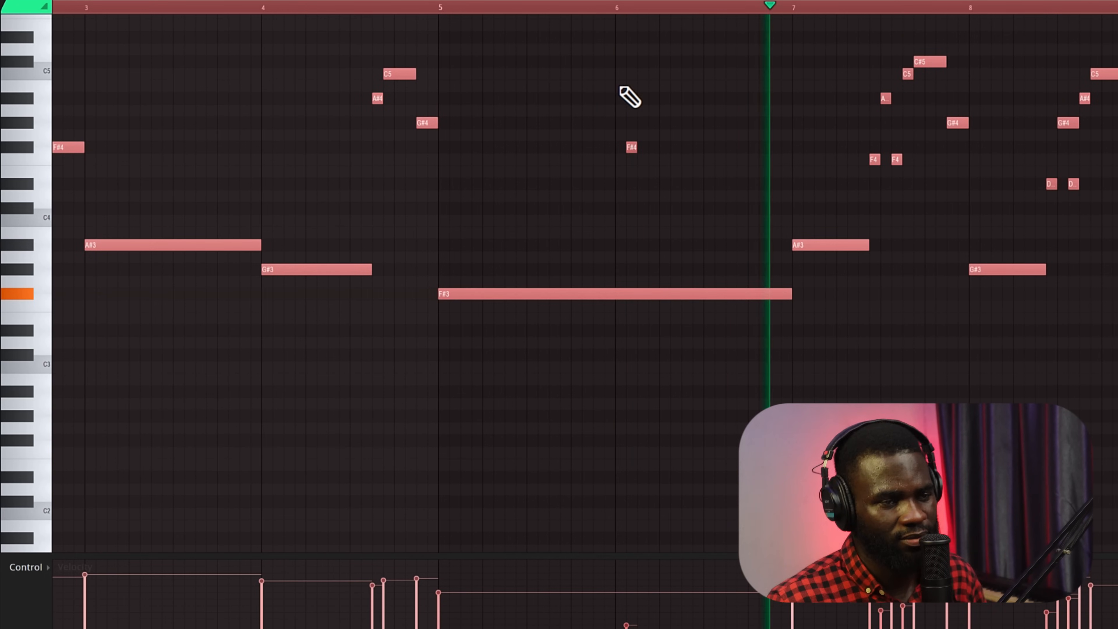
{"action": "scroll", "coordinate": [836, 216], "scroll_direction": "down", "scroll_amount": 2}
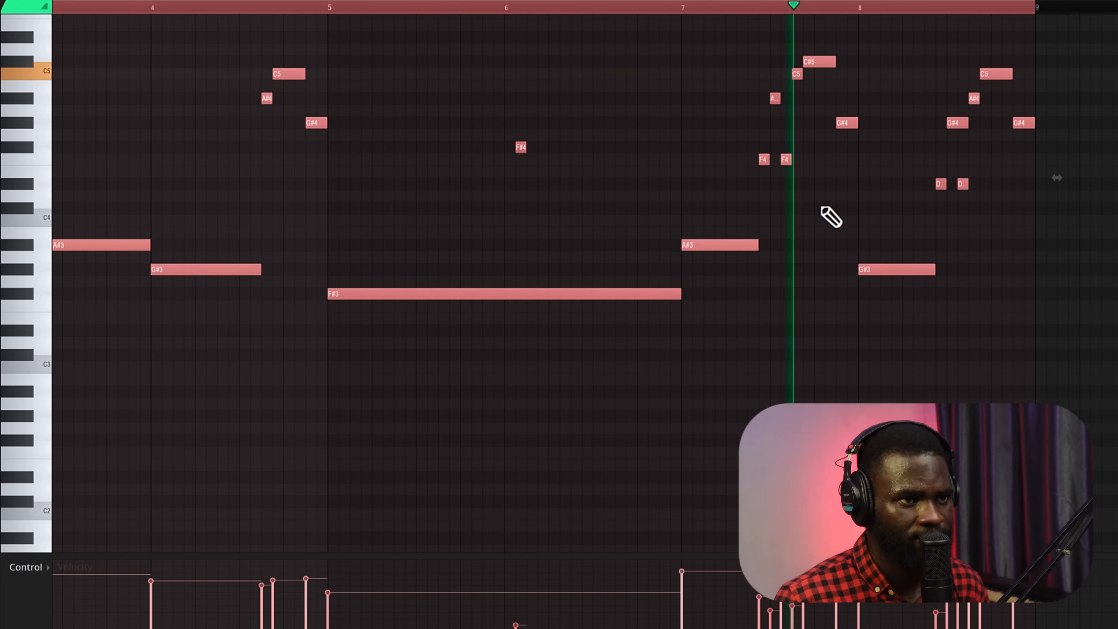
{"action": "scroll", "coordinate": [1035, 242], "scroll_direction": "up", "scroll_amount": 2}
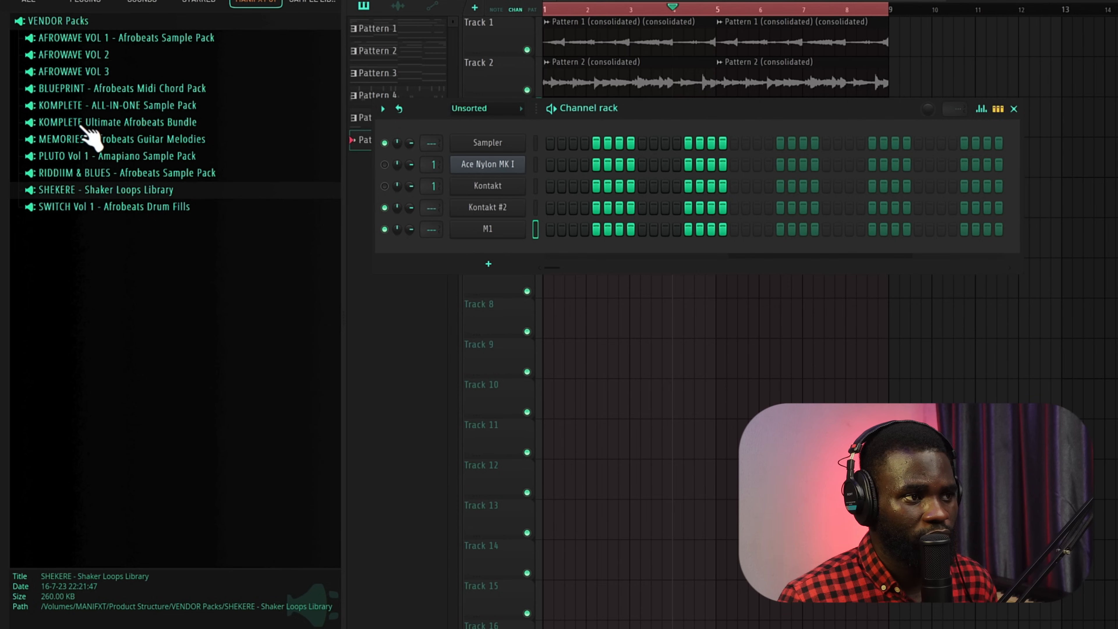
- Browse the RIDDIIM & BLUES sample pack to its one-shots and open the RIDDIM & BLUS_Rimshots folder
{"action": "left_click", "coordinate": [95, 173]}
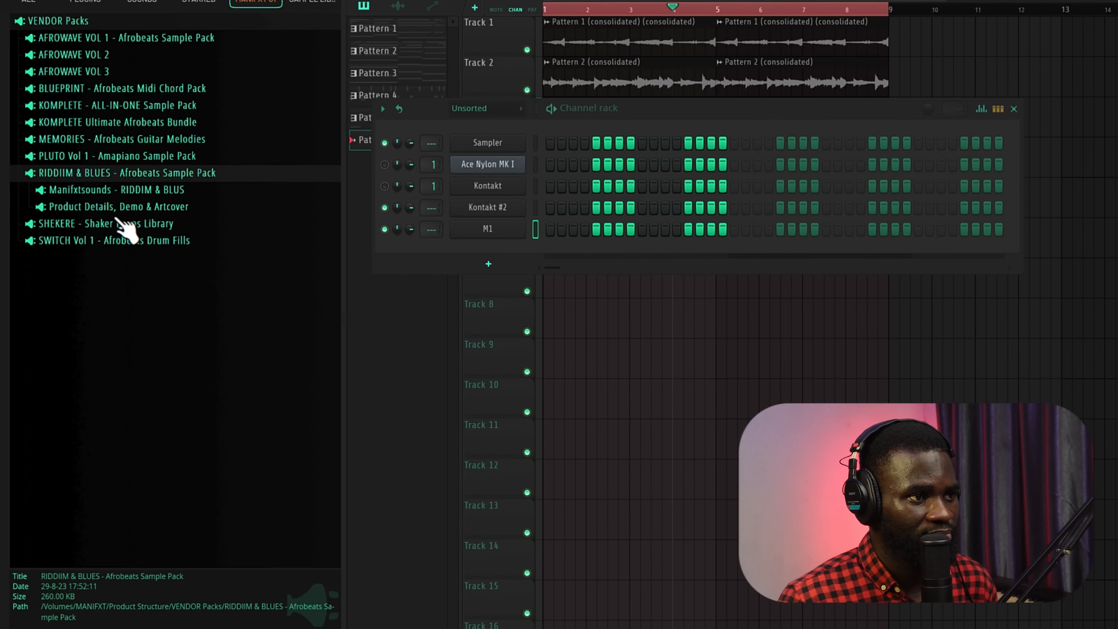
{"action": "left_click", "coordinate": [120, 191]}
{"action": "left_click", "coordinate": [83, 241]}
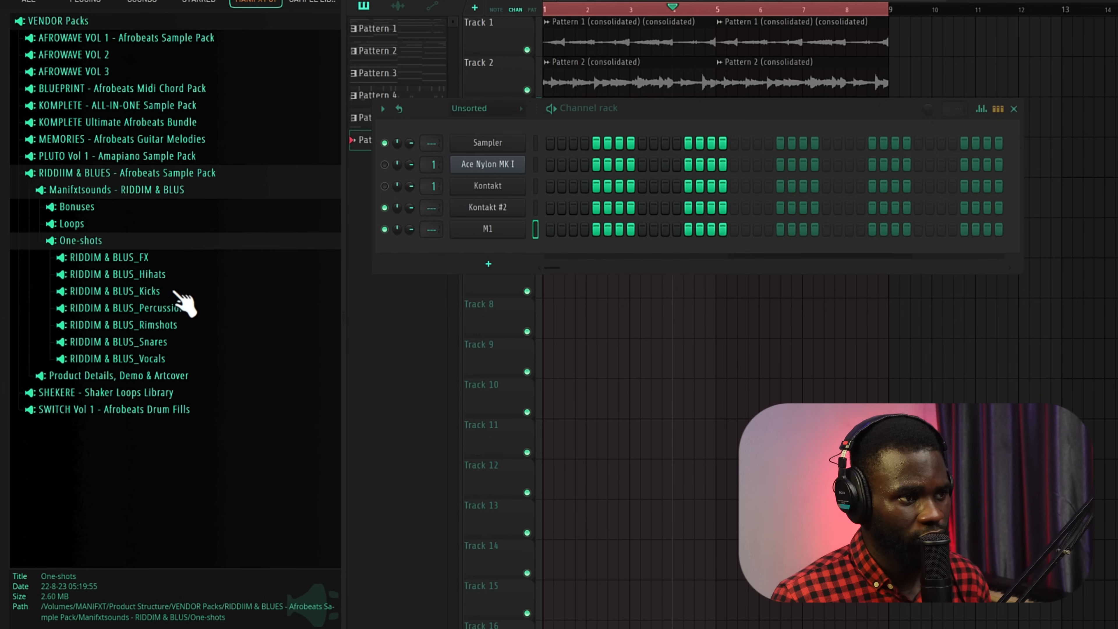
{"action": "left_click", "coordinate": [167, 326]}
- Audition the rimshot one-shots in the folder to compare their sounds
{"action": "left_click", "coordinate": [174, 342]}
{"action": "left_click", "coordinate": [193, 372]}
{"action": "left_click", "coordinate": [205, 418]}
{"action": "left_click", "coordinate": [226, 451]}
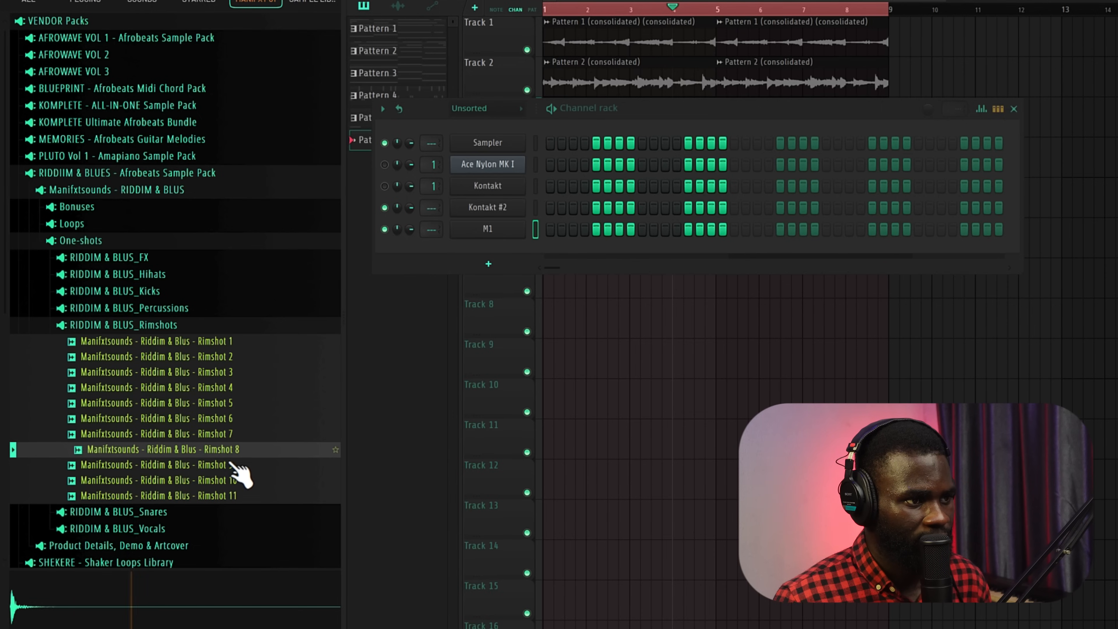
{"action": "left_click", "coordinate": [241, 481]}
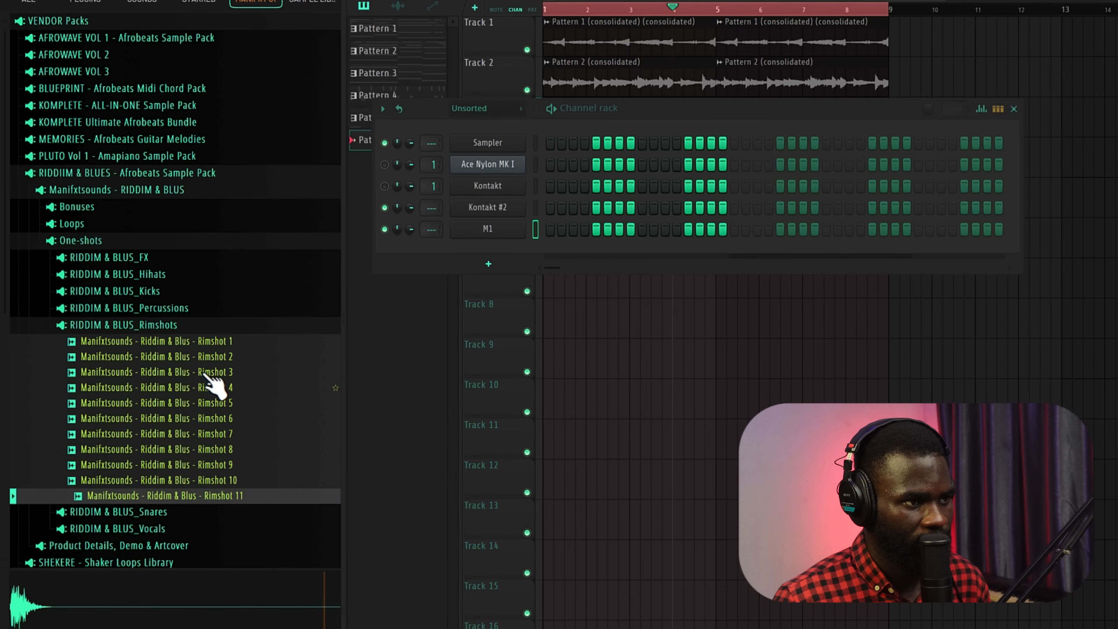
{"action": "left_click", "coordinate": [215, 371]}
{"action": "left_click", "coordinate": [218, 357]}
{"action": "left_click", "coordinate": [207, 342]}
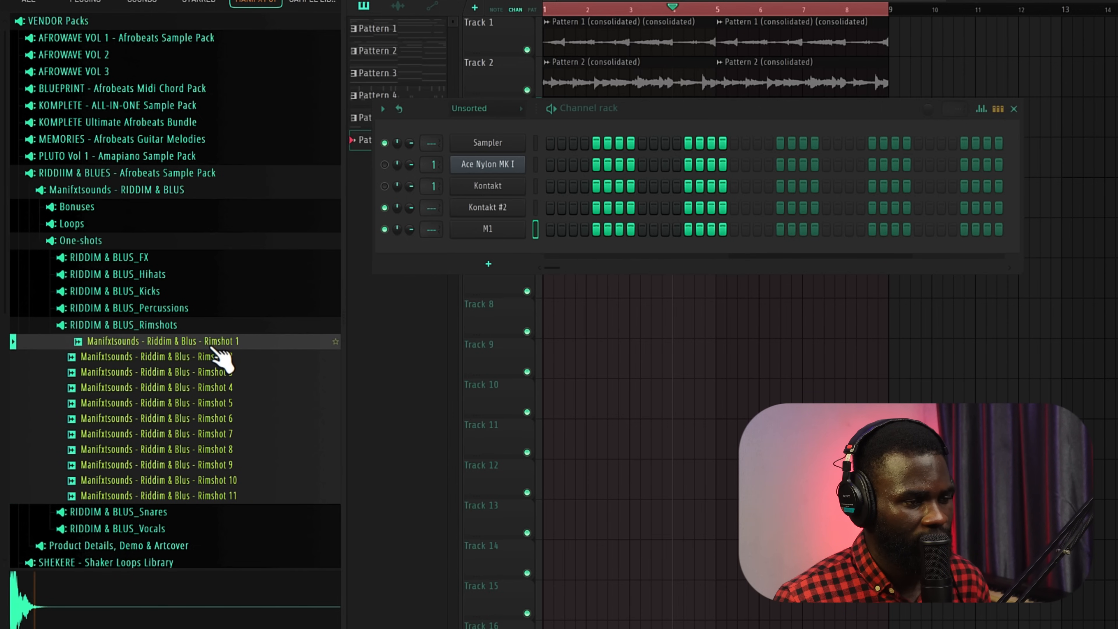
{"action": "left_click", "coordinate": [227, 420]}
{"action": "left_click", "coordinate": [227, 403]}
{"action": "left_click", "coordinate": [226, 387]}
{"action": "left_click", "coordinate": [228, 372]}
- Add Rimshot 1 as a new channel in the channel rack and close its sampler settings
{"action": "left_click", "coordinate": [227, 346]}
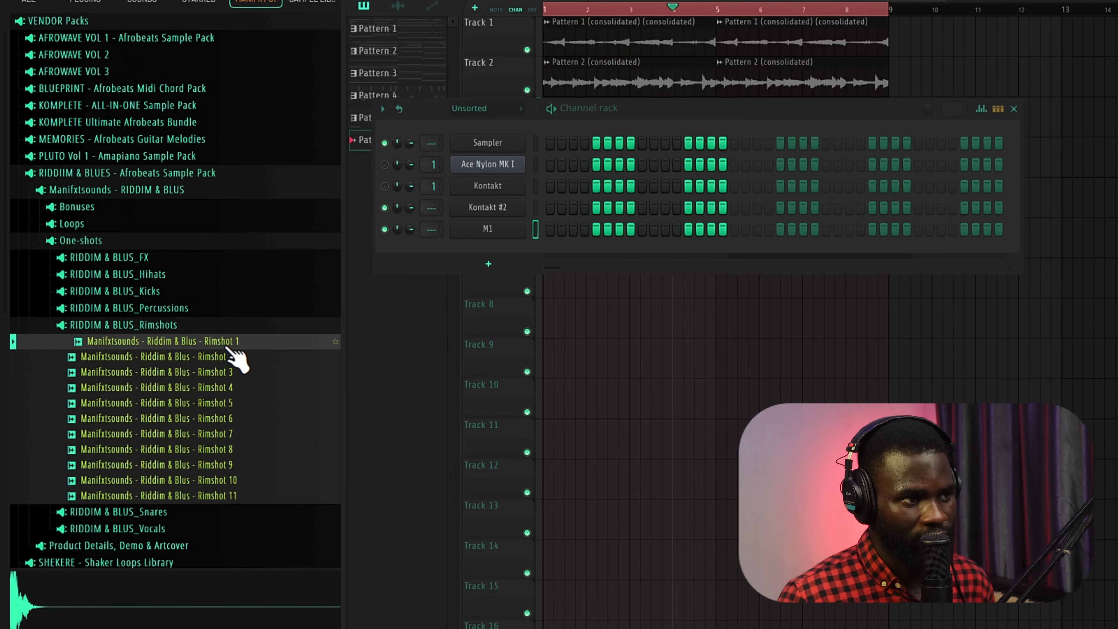
{"action": "left_click_drag", "start_coordinate": [230, 347], "coordinate": [501, 265]}
{"action": "left_click", "coordinate": [500, 256]}
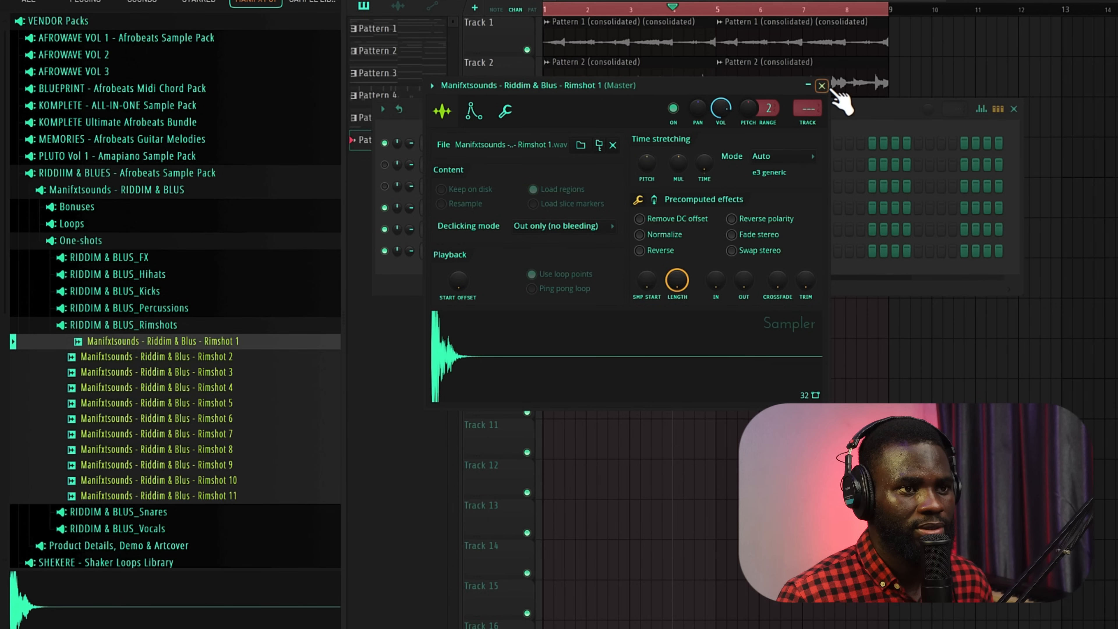
{"action": "left_click", "coordinate": [822, 87]}
- Start a rimshot rhythm in Pattern 6 with hits on steps 1, 4, 7 and 9 during playback
{"action": "left_click", "coordinate": [550, 250]}
{"action": "key", "text": "space"}
{"action": "left_click", "coordinate": [585, 250]}
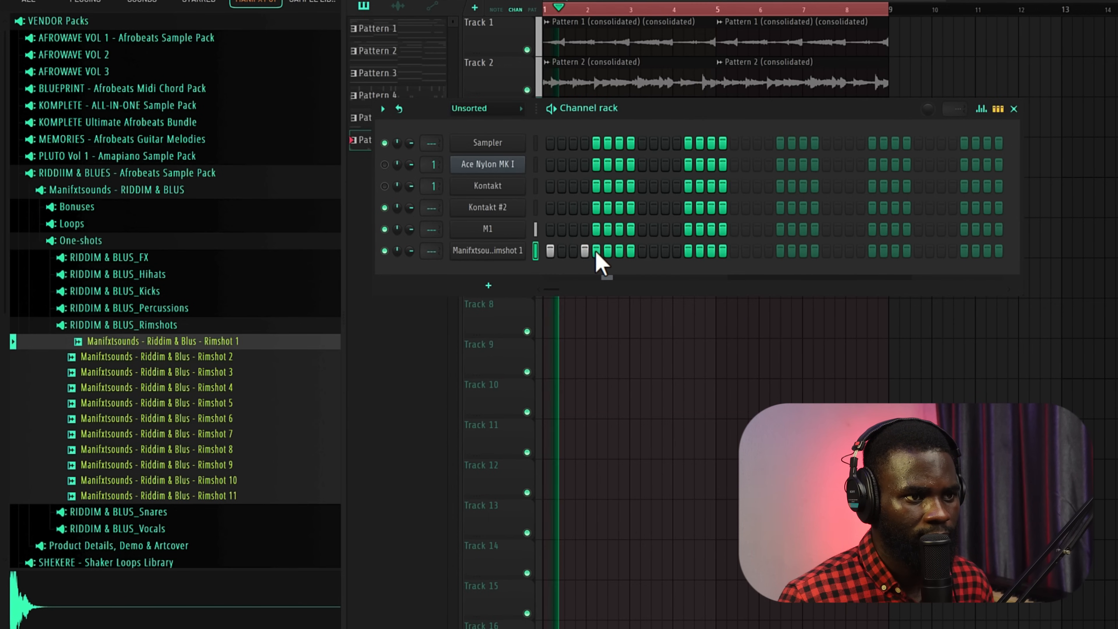
{"action": "left_click", "coordinate": [620, 251]}
{"action": "left_click", "coordinate": [654, 250]}
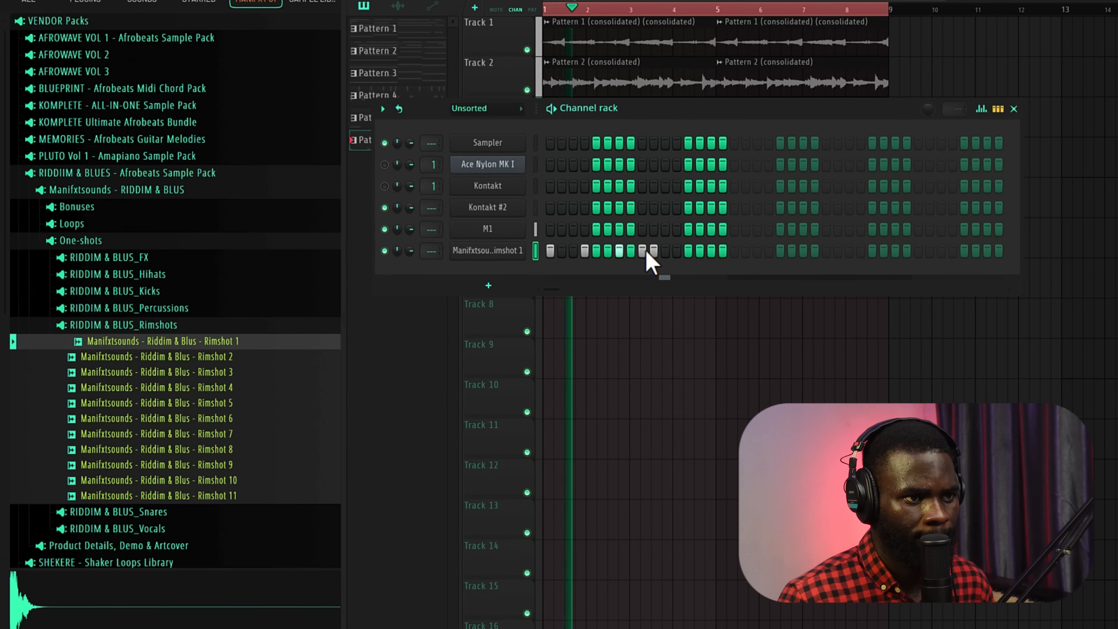
- Open the rimshot channel's notes in the piano roll, select the C5 hits in bar 1, and repeat the rhythm across Pattern 6
{"action": "left_click", "coordinate": [491, 252]}
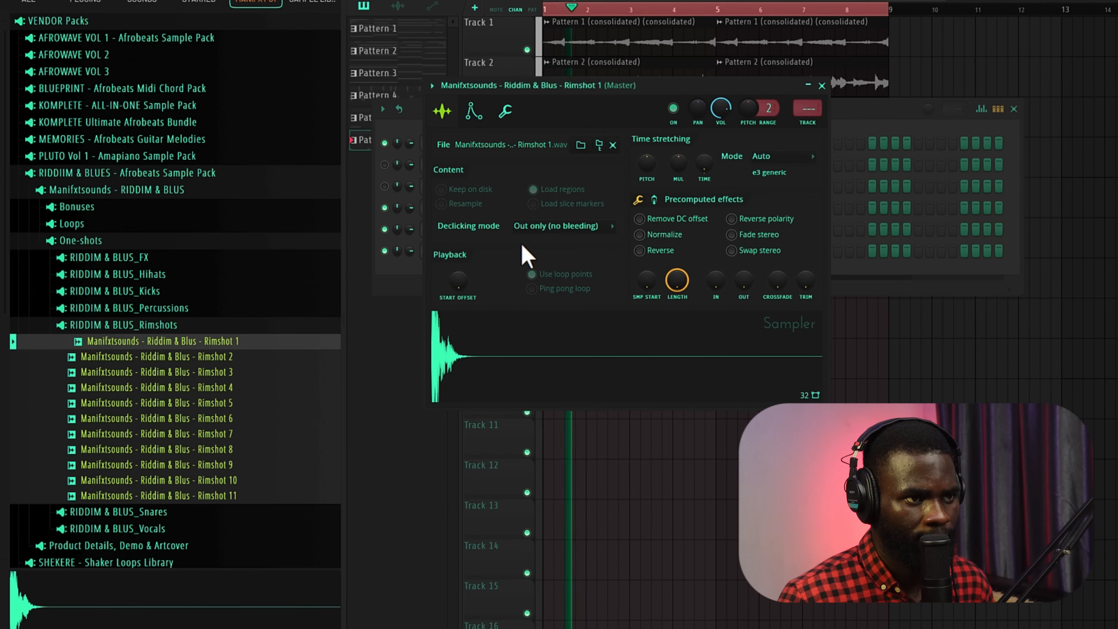
{"action": "key", "text": "space"}
{"action": "left_click", "coordinate": [822, 86]}
{"action": "right_click", "coordinate": [515, 263]}
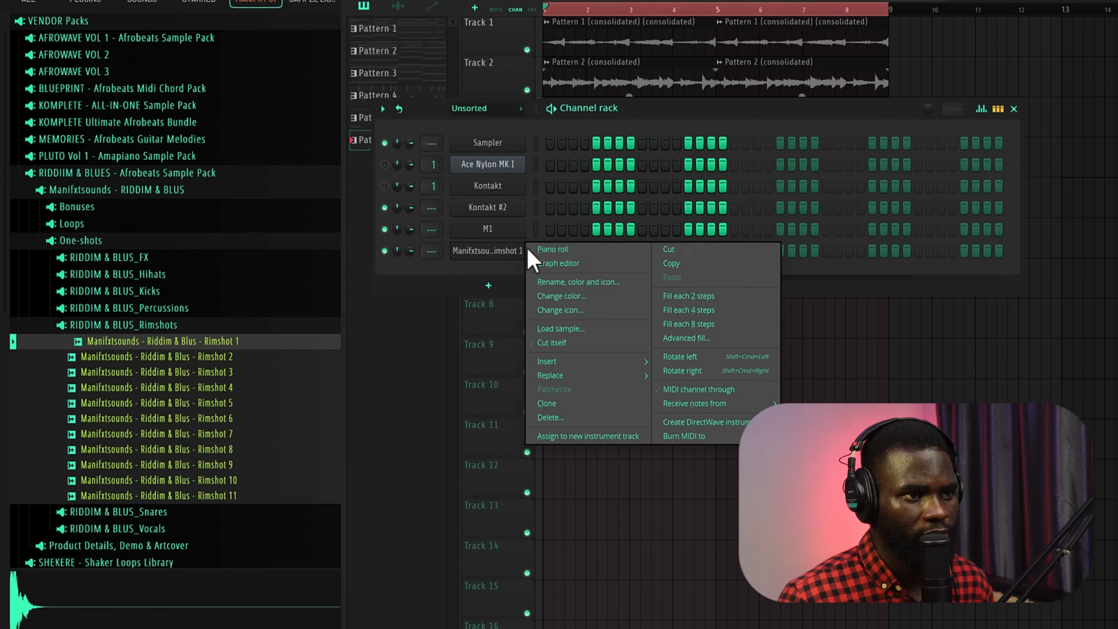
{"action": "left_click", "coordinate": [572, 250]}
{"action": "key", "text": "space"}
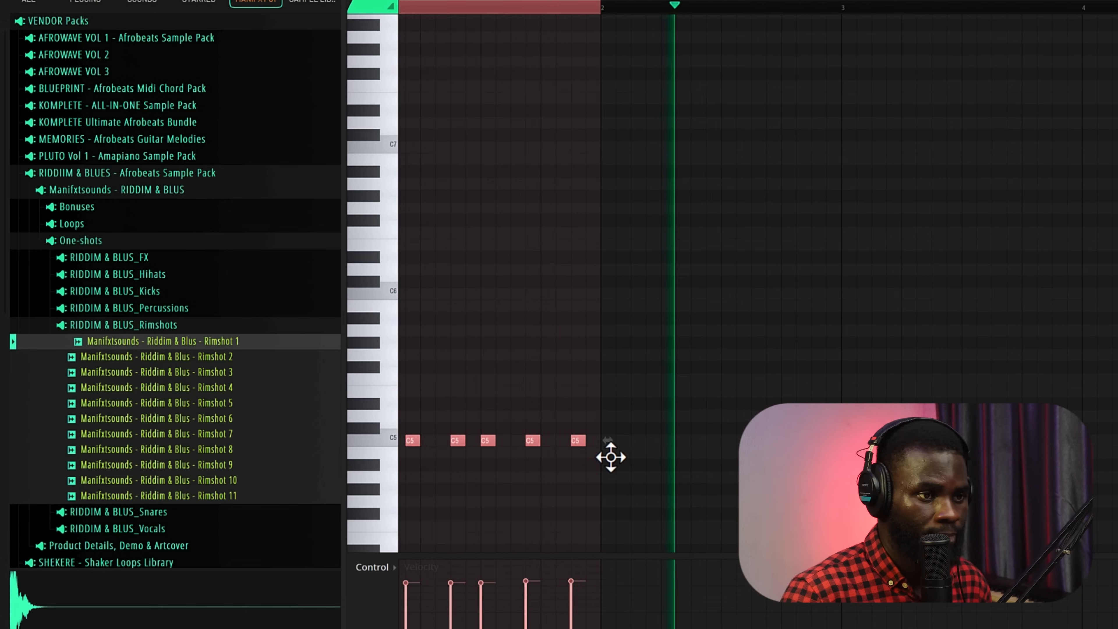
{"action": "key", "text": "space"}
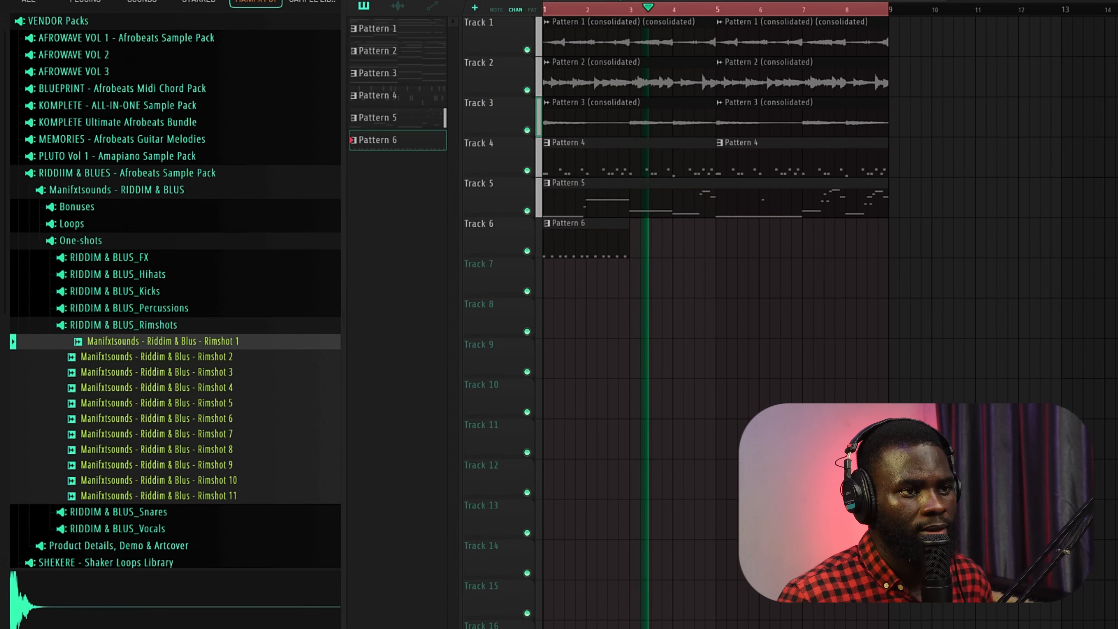
- Extend the Pattern 6 clip on Track 6 to the start of bar 5, play it, and show the channel rack
{"action": "key", "text": "space"}
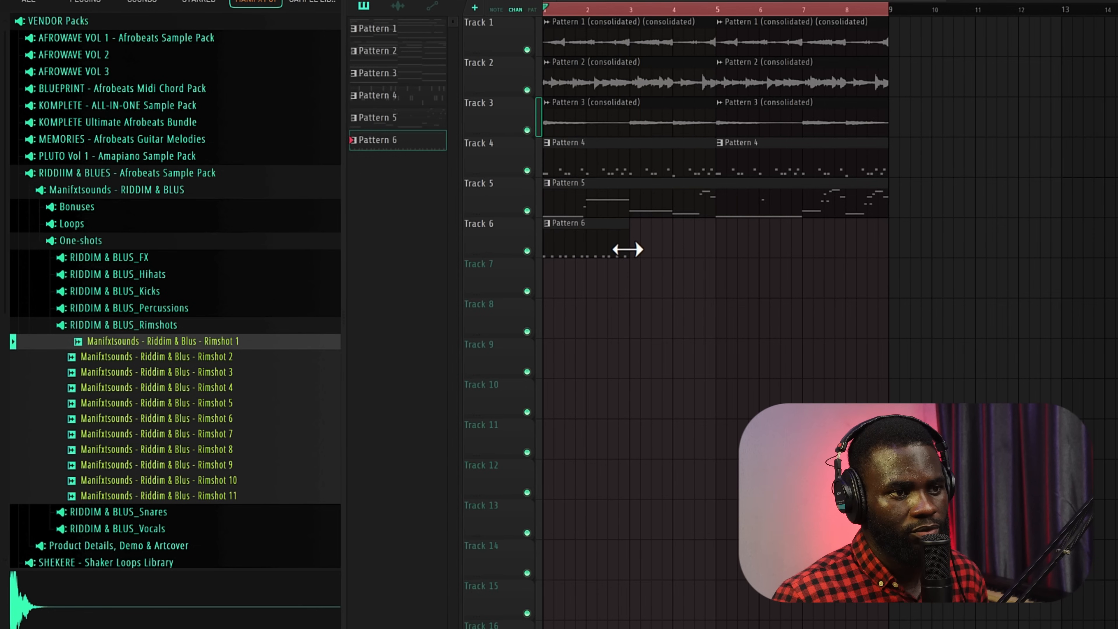
{"action": "left_click_drag", "start_coordinate": [627, 249], "coordinate": [707, 245]}
{"action": "key", "text": "space"}
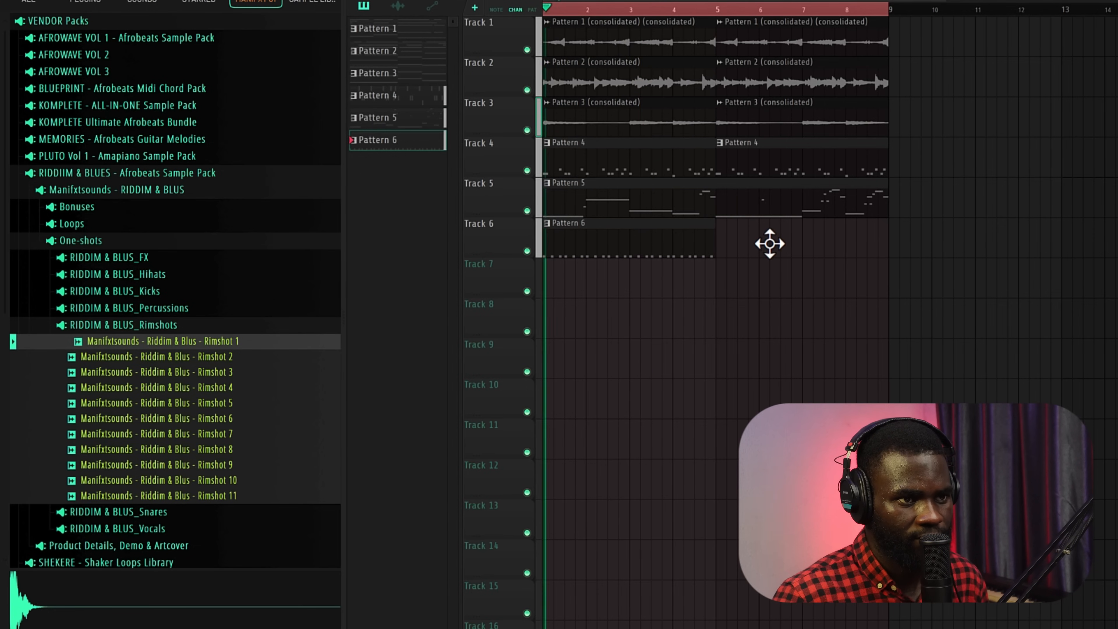
{"action": "key", "text": "F6"}
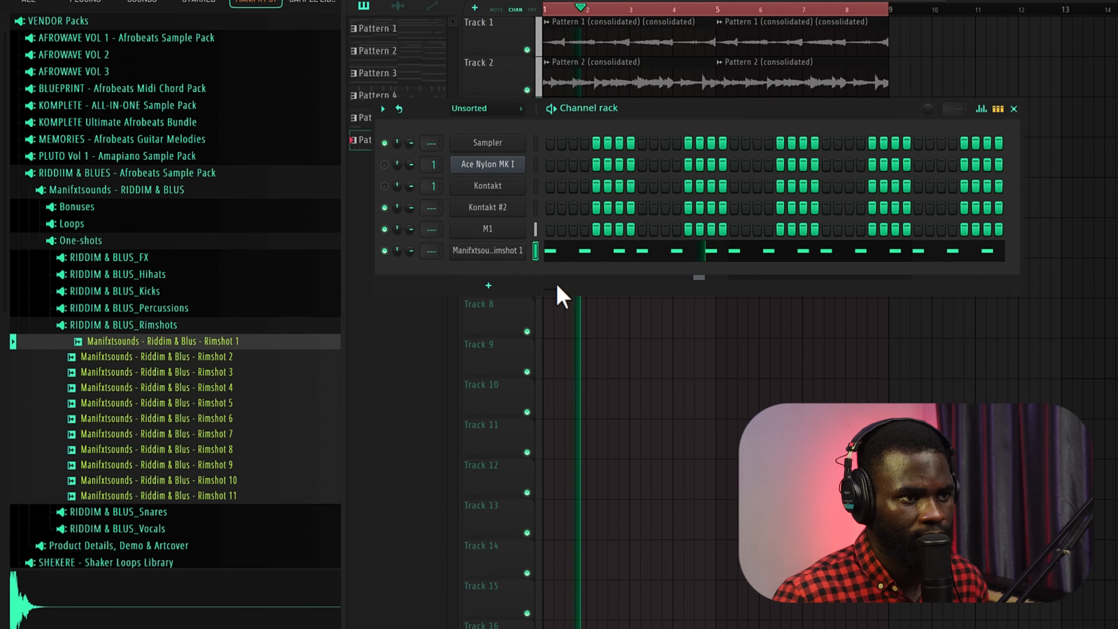
- Collapse the rimshots folder, stop playback, and open the RIDDIM & BLUS_Kicks folder
{"action": "left_click", "coordinate": [154, 325]}
{"action": "key", "text": "space"}
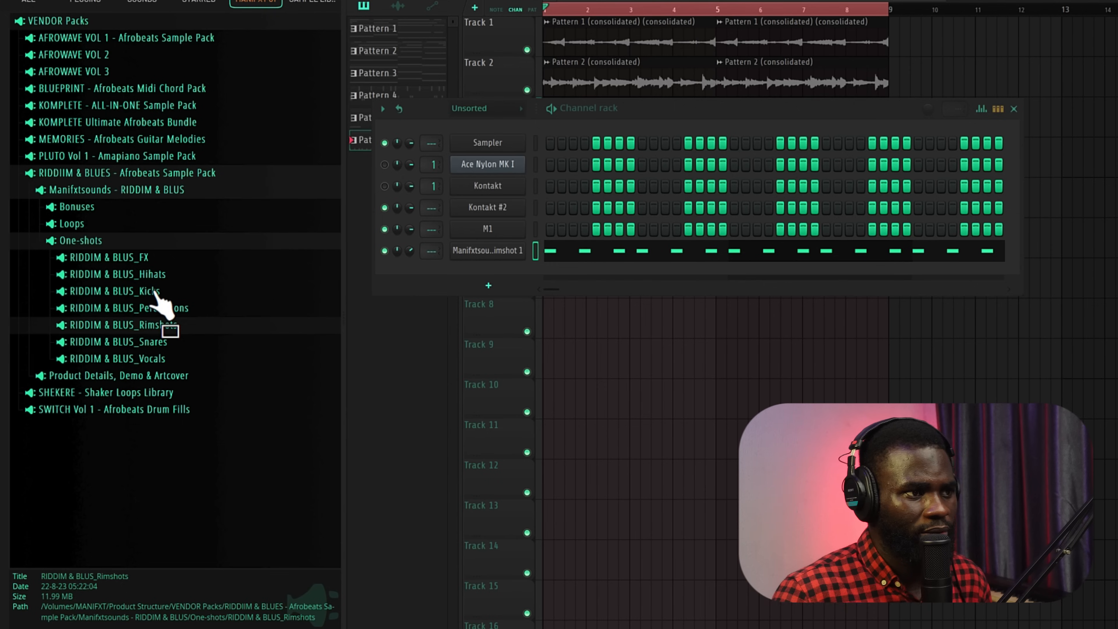
{"action": "left_click", "coordinate": [160, 291]}
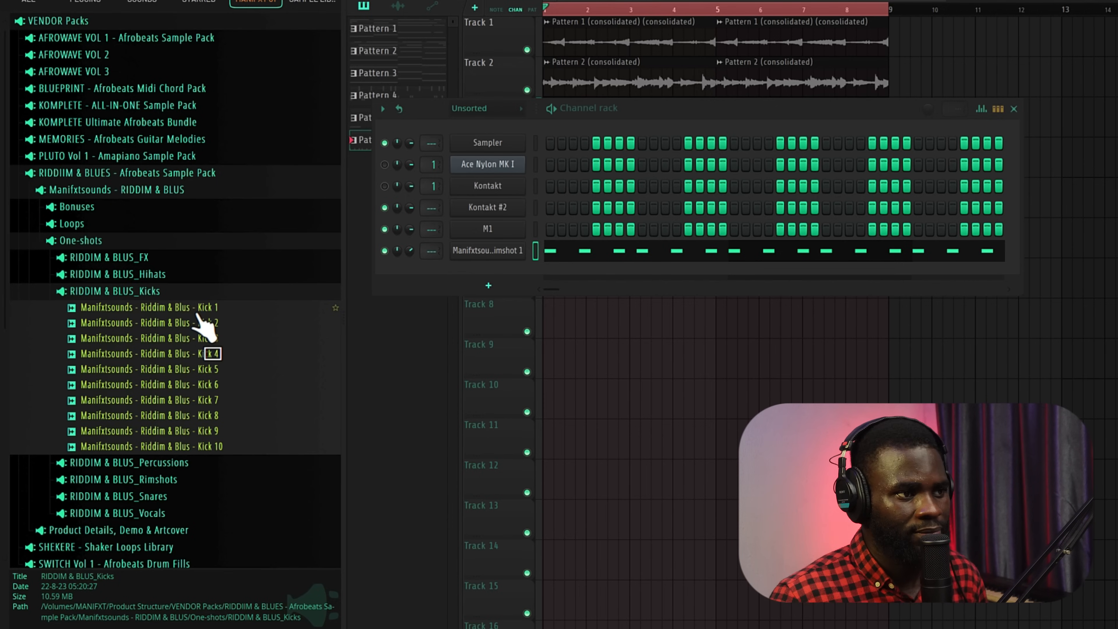
- Audition the kick one-shots from Kick 1 through Kick 10 to compare their sounds
{"action": "left_click", "coordinate": [198, 311]}
{"action": "left_click", "coordinate": [205, 324]}
{"action": "left_click", "coordinate": [201, 338]}
{"action": "left_click", "coordinate": [200, 324]}
{"action": "left_click", "coordinate": [203, 337]}
{"action": "left_click", "coordinate": [203, 325]}
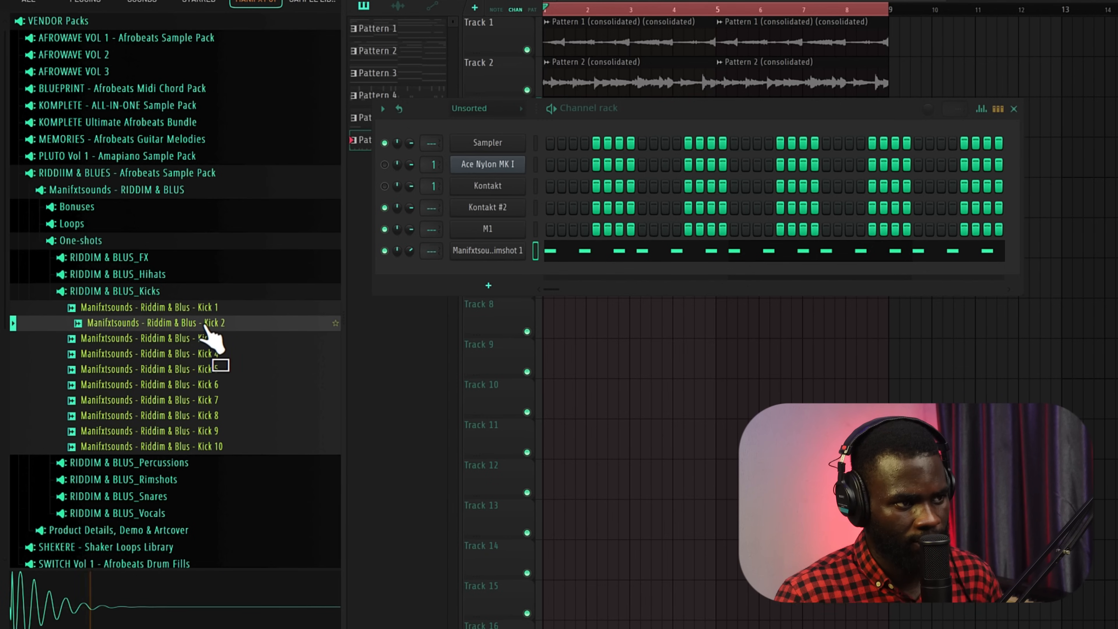
{"action": "left_click", "coordinate": [215, 385]}
{"action": "left_click", "coordinate": [219, 415]}
{"action": "left_click", "coordinate": [221, 432]}
{"action": "left_click", "coordinate": [223, 446]}
- Compare Kick 2 with Kick 1 and add Kick 2 as a new channel below the rimshot
{"action": "left_click", "coordinate": [207, 324]}
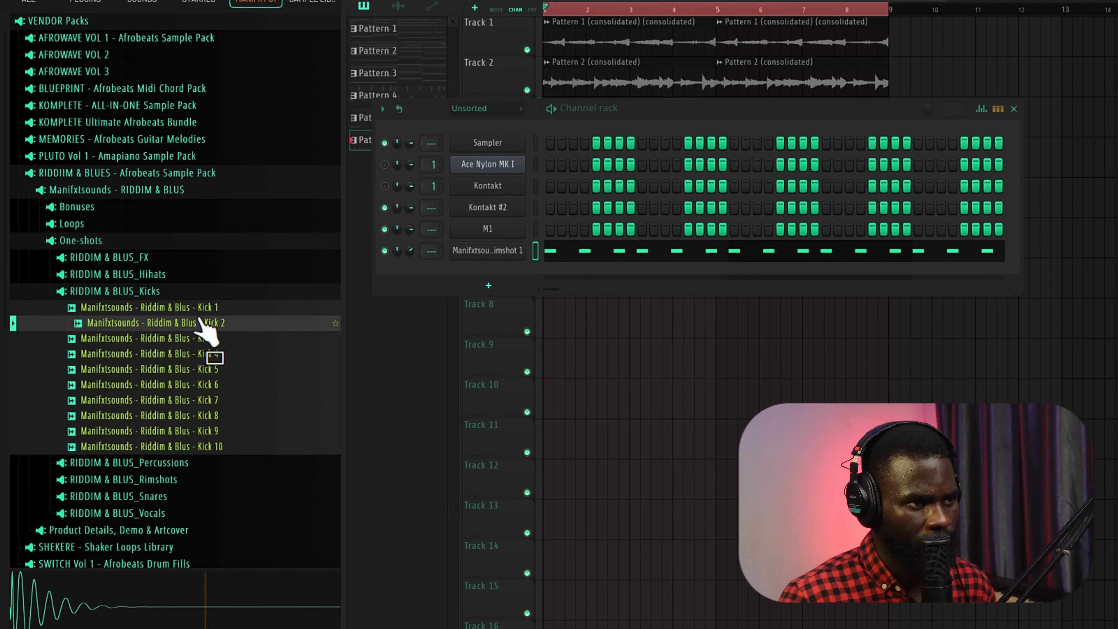
{"action": "left_click", "coordinate": [199, 309]}
{"action": "left_click", "coordinate": [205, 325]}
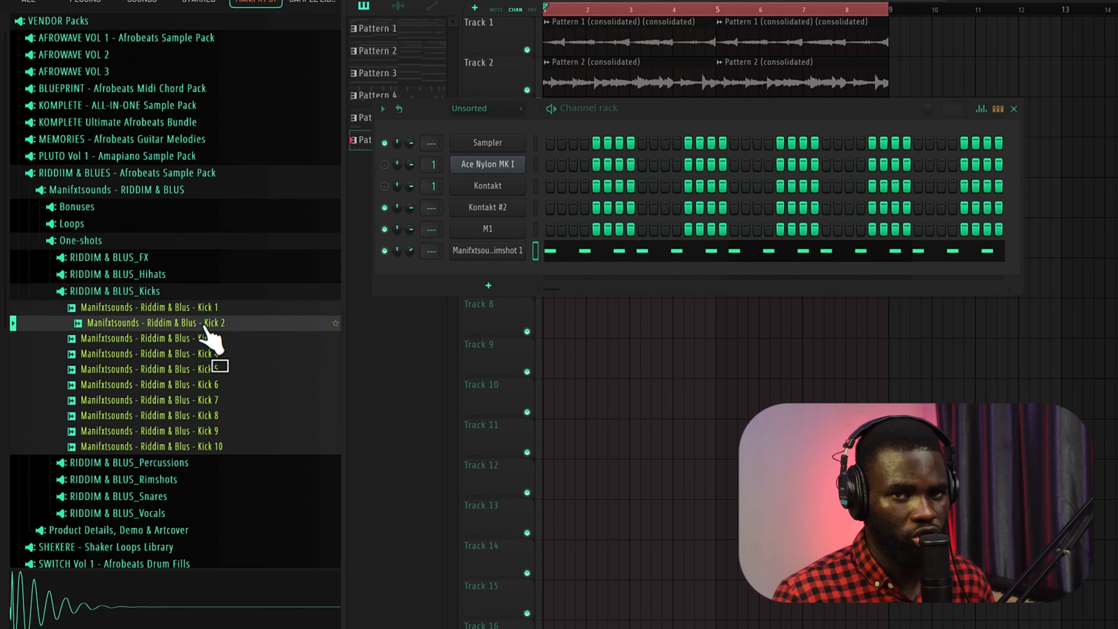
{"action": "left_click_drag", "start_coordinate": [206, 328], "coordinate": [496, 278]}
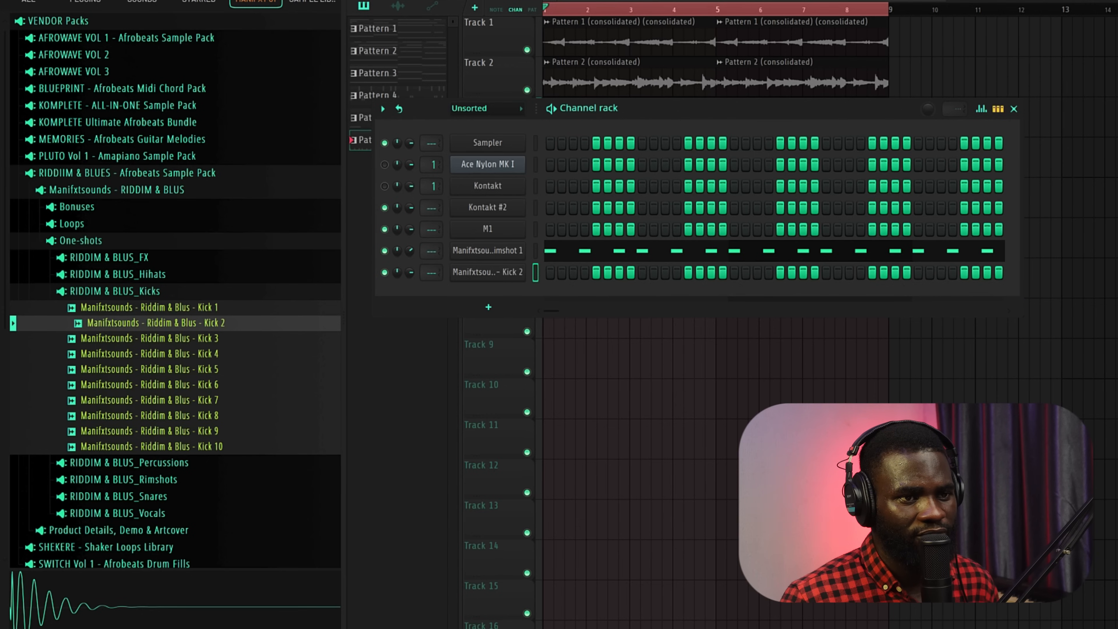
- Widen the channel rack to show more steps, narrow the browser, and reposition the rack so its channel names show
{"action": "left_click_drag", "start_coordinate": [1017, 304], "coordinate": [1117, 305]}
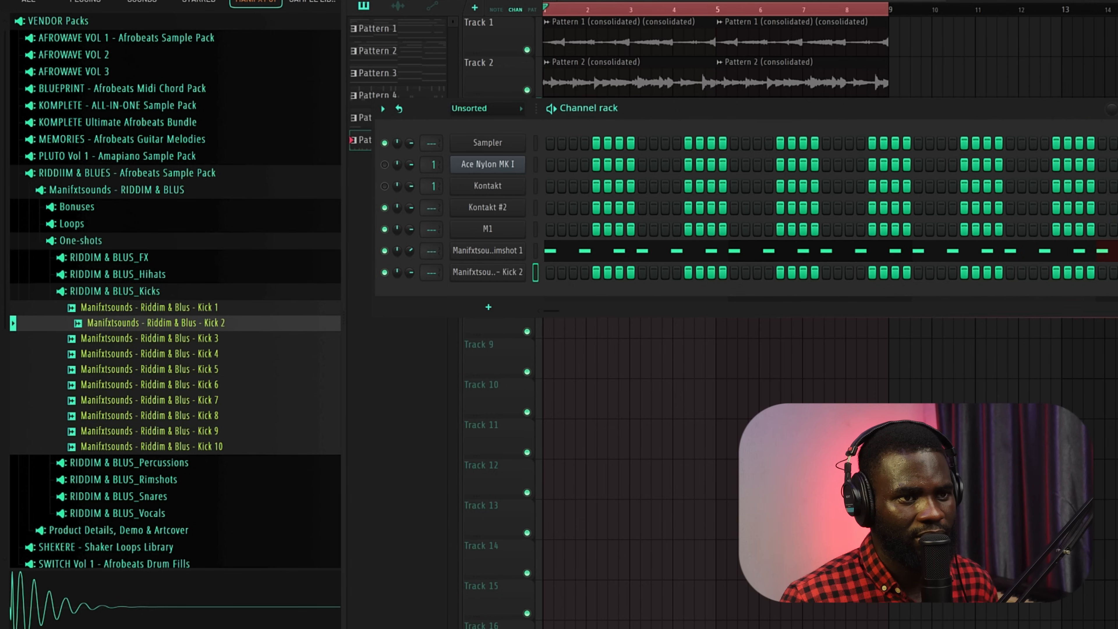
{"action": "left_click_drag", "start_coordinate": [773, 116], "coordinate": [622, 117]}
{"action": "left_click_drag", "start_coordinate": [350, 127], "coordinate": [238, 129]}
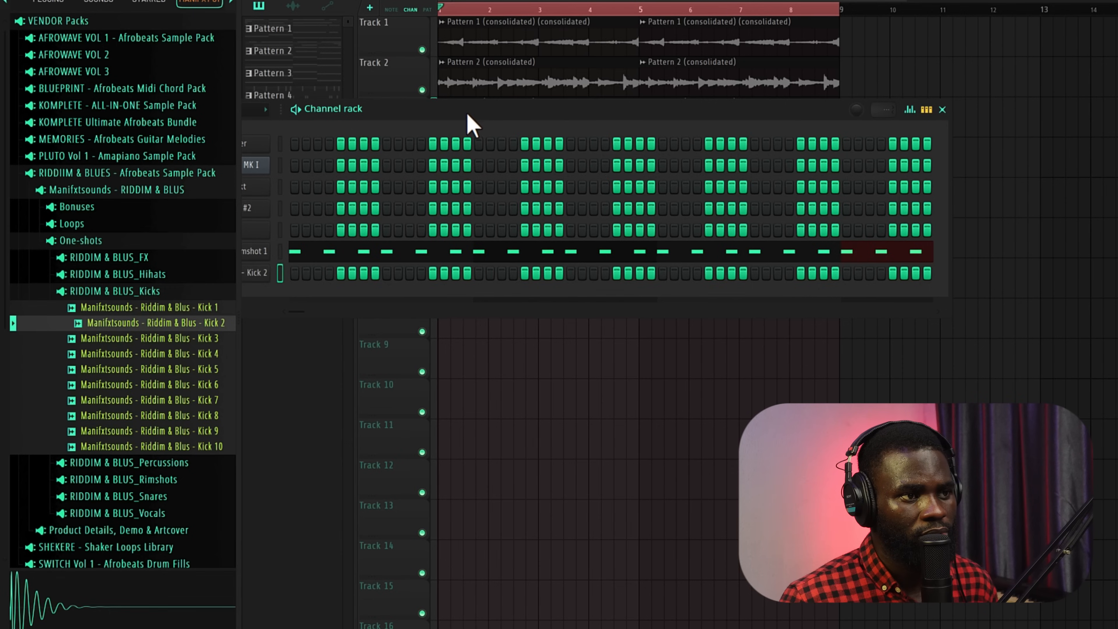
{"action": "left_click_drag", "start_coordinate": [469, 115], "coordinate": [657, 103]}
- Fill the Kick 2 channel with a hit on every 4 steps and play the pattern with the melody
{"action": "right_click", "coordinate": [455, 263]}
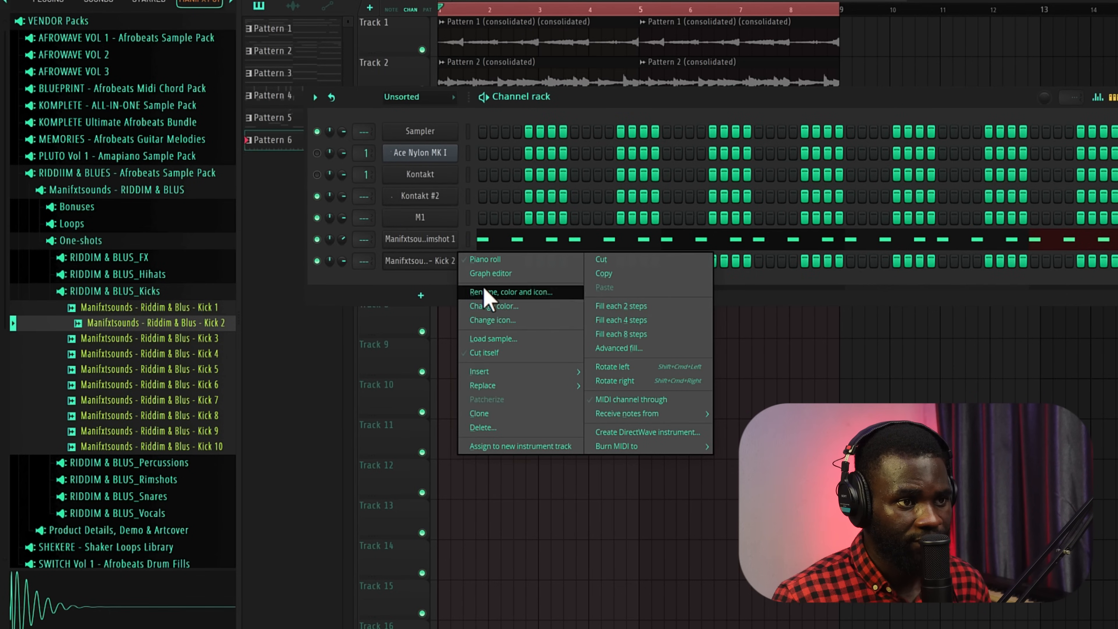
{"action": "left_click", "coordinate": [645, 326]}
{"action": "key", "text": "space"}
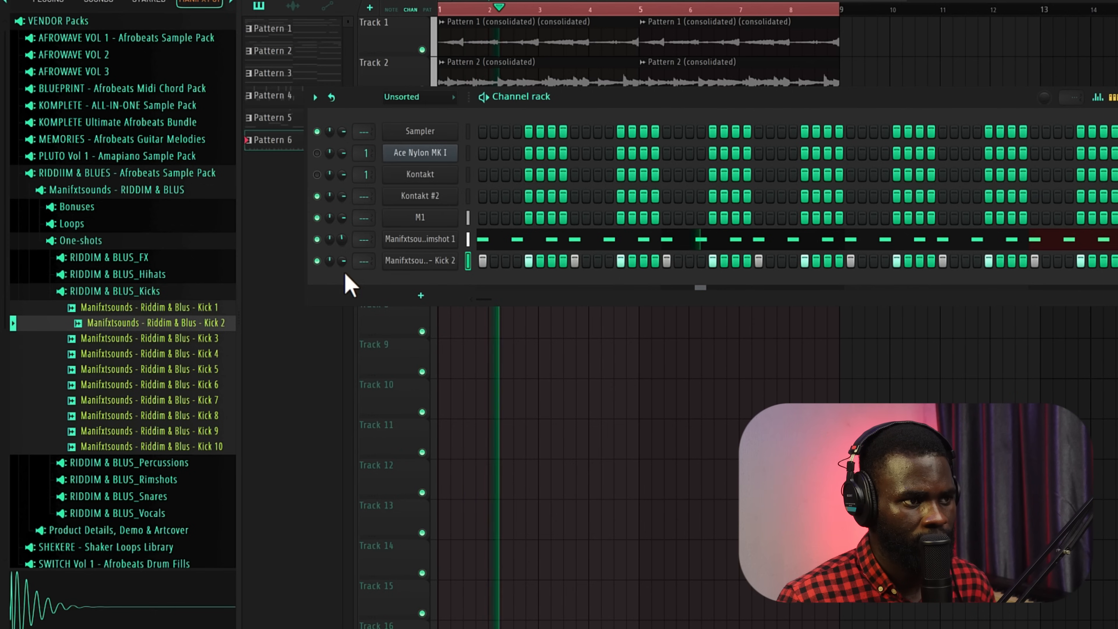
- Compare Kick 3 with Kick 4, replace the Kick 2 channel's sample with Kick 3, and play the beat
{"action": "left_click", "coordinate": [445, 263]}
{"action": "key", "text": "space"}
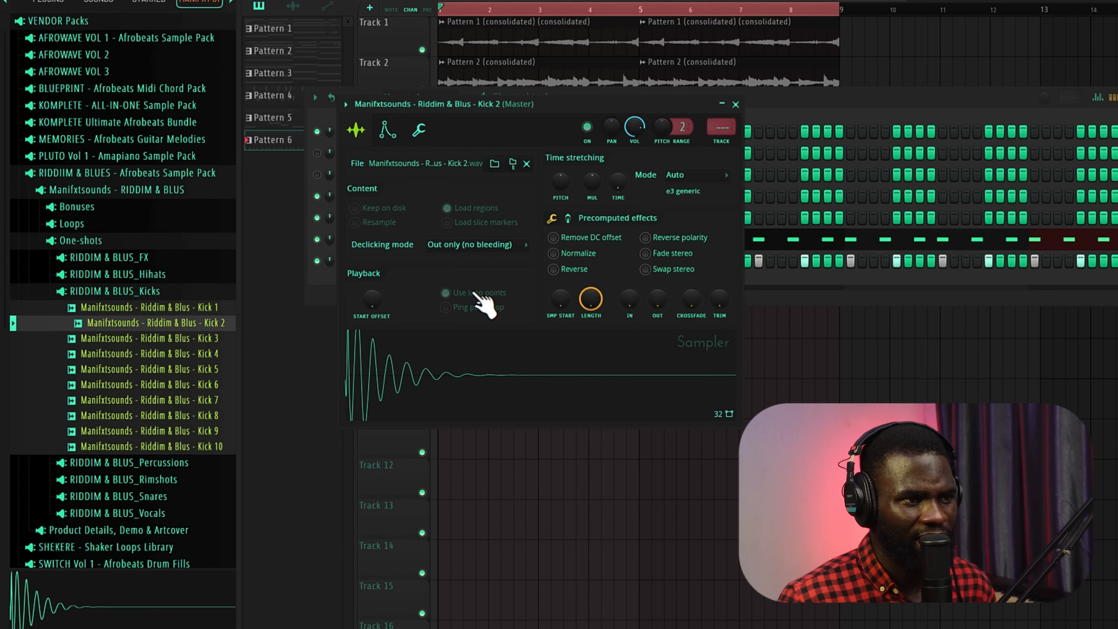
{"action": "left_click", "coordinate": [146, 339]}
{"action": "left_click", "coordinate": [157, 354]}
{"action": "left_click", "coordinate": [167, 340]}
{"action": "left_click_drag", "start_coordinate": [170, 343], "coordinate": [439, 359]}
{"action": "key", "text": "space"}
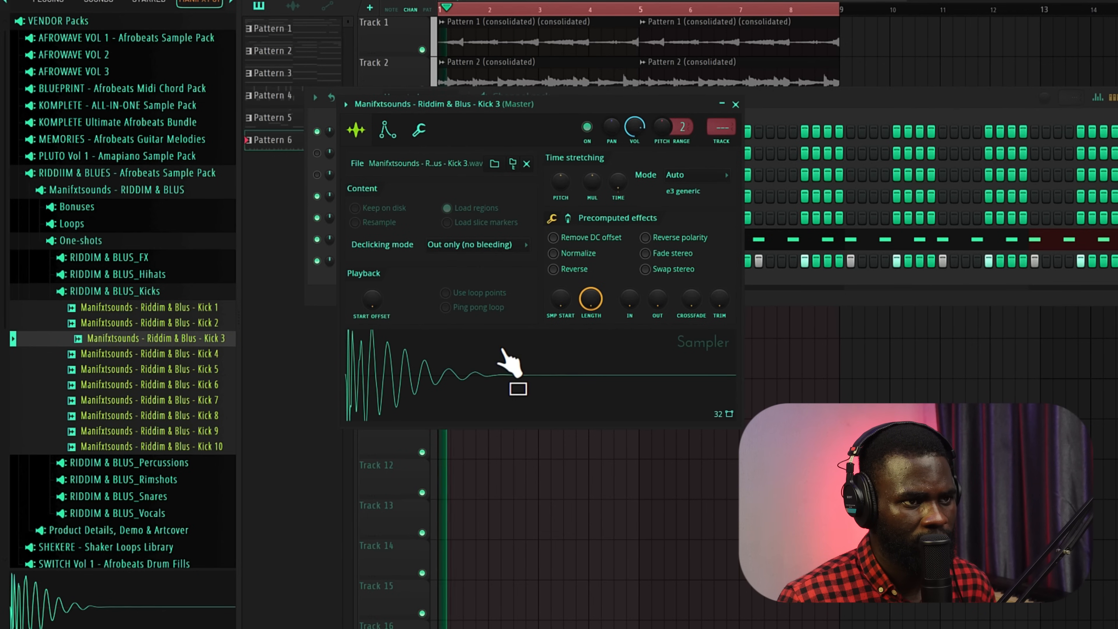
- Set the Kick 3 channel's time-stretching mode to Resample and close its settings
{"action": "left_click", "coordinate": [697, 174]}
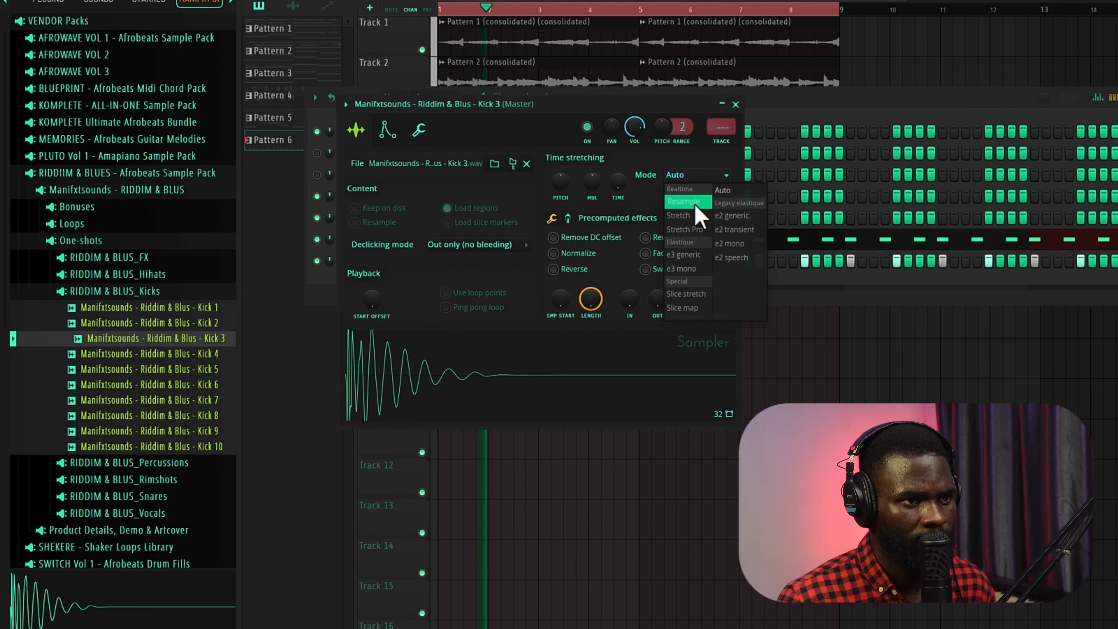
{"action": "left_click", "coordinate": [703, 222]}
{"action": "left_click", "coordinate": [735, 104]}
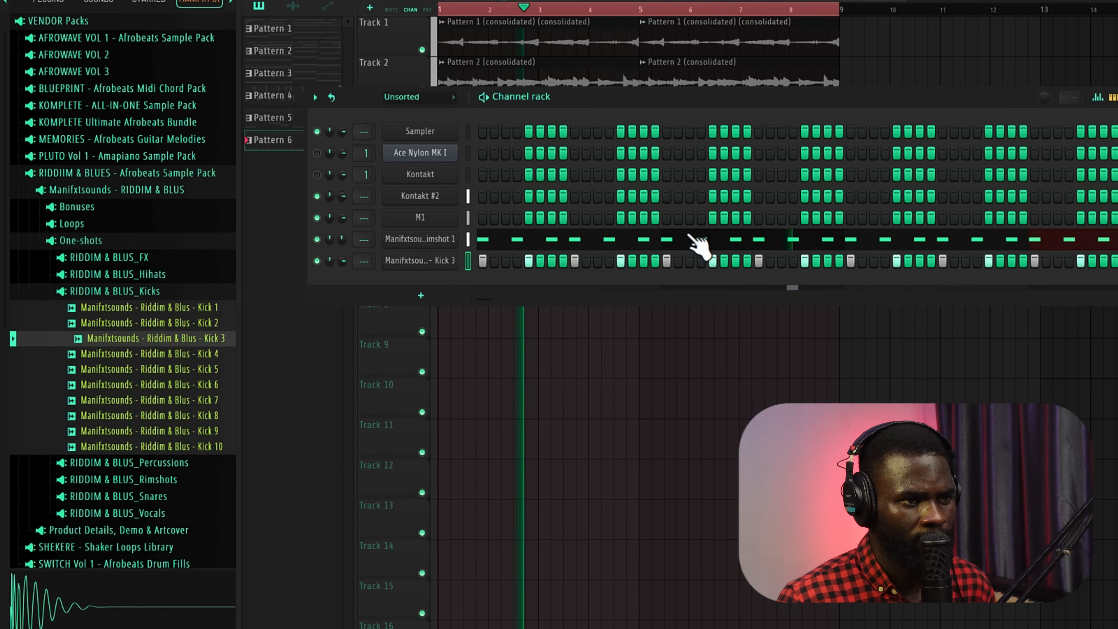
- Play the playlist arrangement to hear Kick 3 with the melody, and bring the channel rack back up
{"action": "left_click", "coordinate": [648, 352]}
{"action": "left_click_drag", "start_coordinate": [676, 352], "coordinate": [644, 243]}
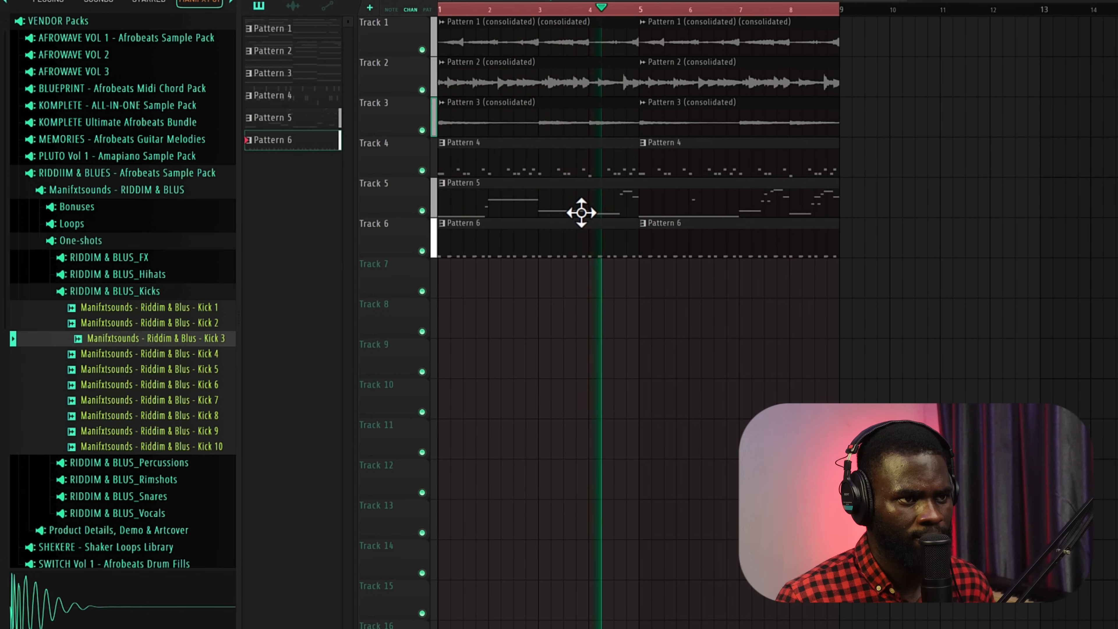
{"action": "key", "text": "F6"}
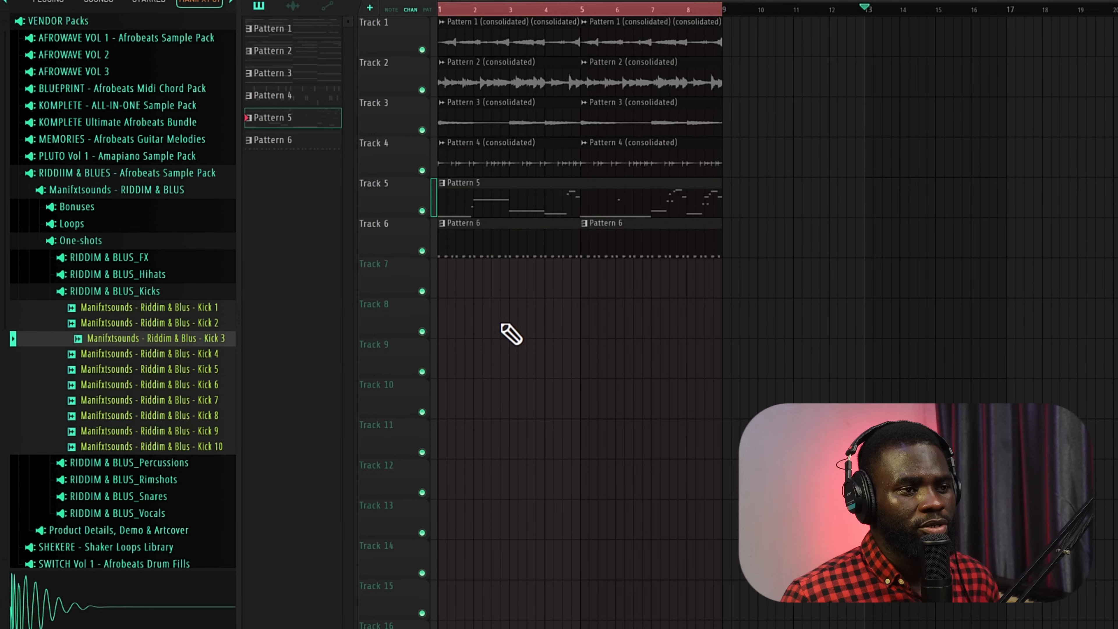
{"action": "key", "text": "space"}
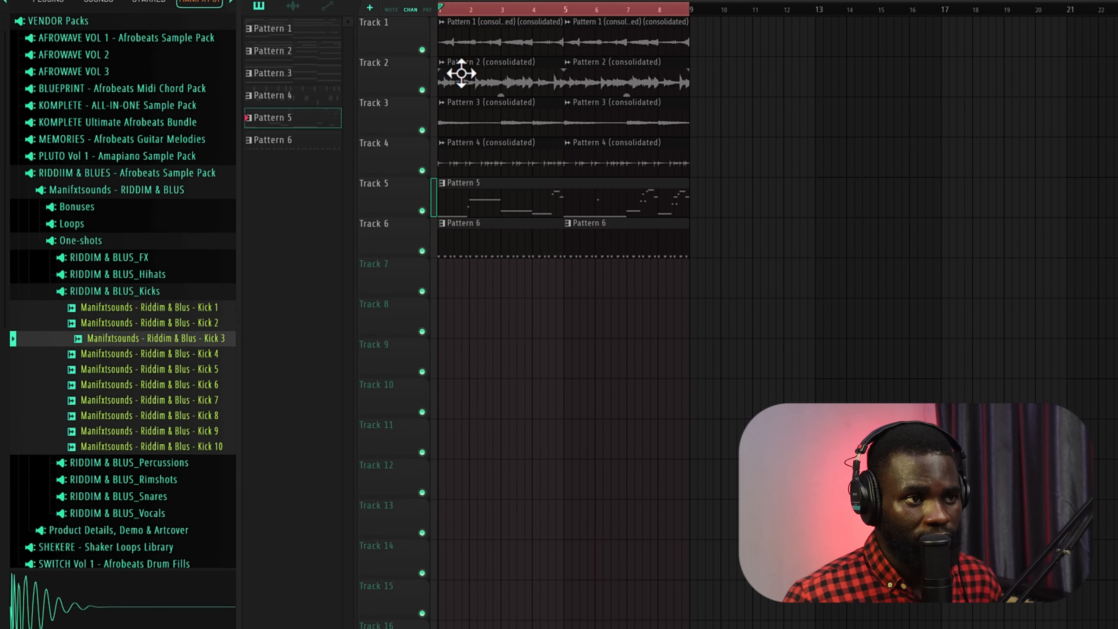
{"action": "scroll", "coordinate": [457, 69], "scroll_direction": "up", "scroll_amount": 2}
{"action": "key", "text": "F6"}
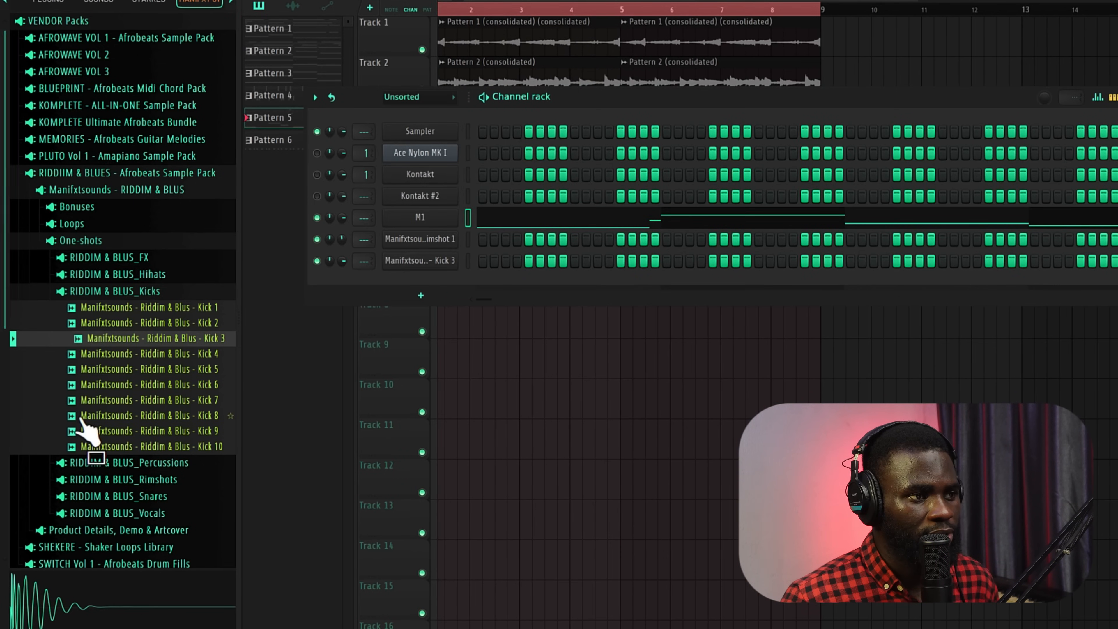
- Audition loops from the RIDDIM & BLUS drum loops folder, including Alpha, Bounce, Finesse and Riddim
{"action": "left_click", "coordinate": [147, 290]}
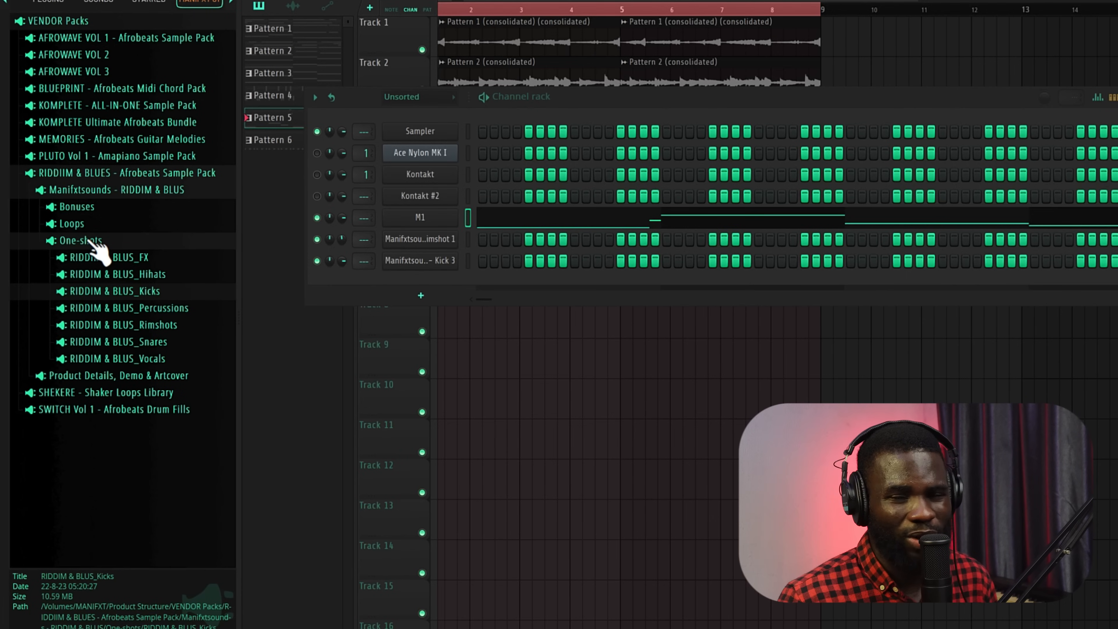
{"action": "left_click", "coordinate": [73, 224]}
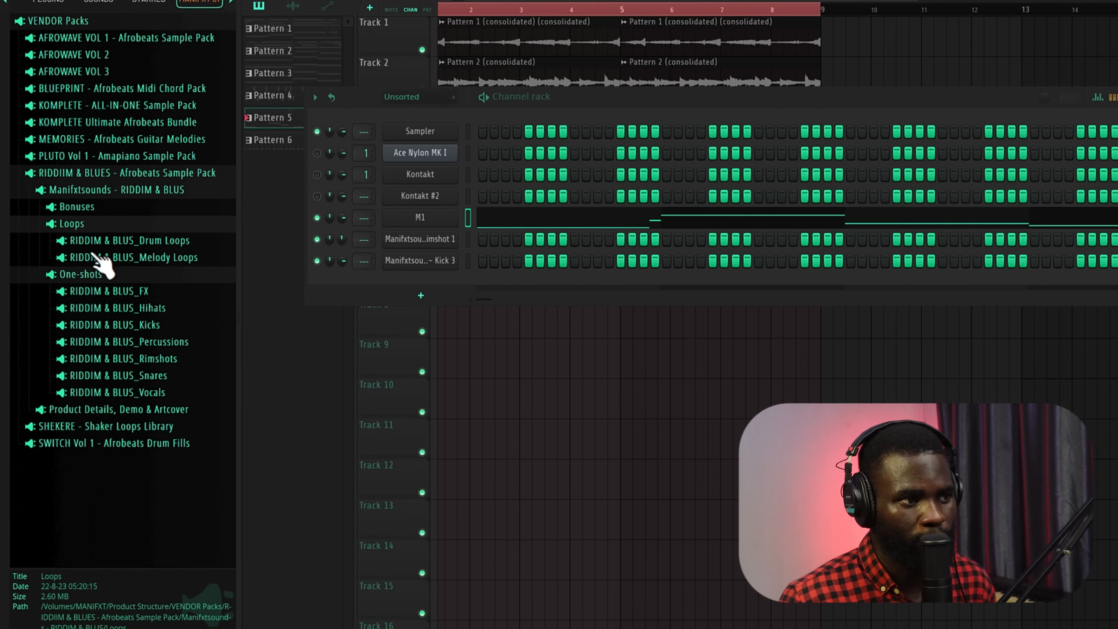
{"action": "left_click", "coordinate": [130, 240]}
{"action": "left_click", "coordinate": [133, 274]}
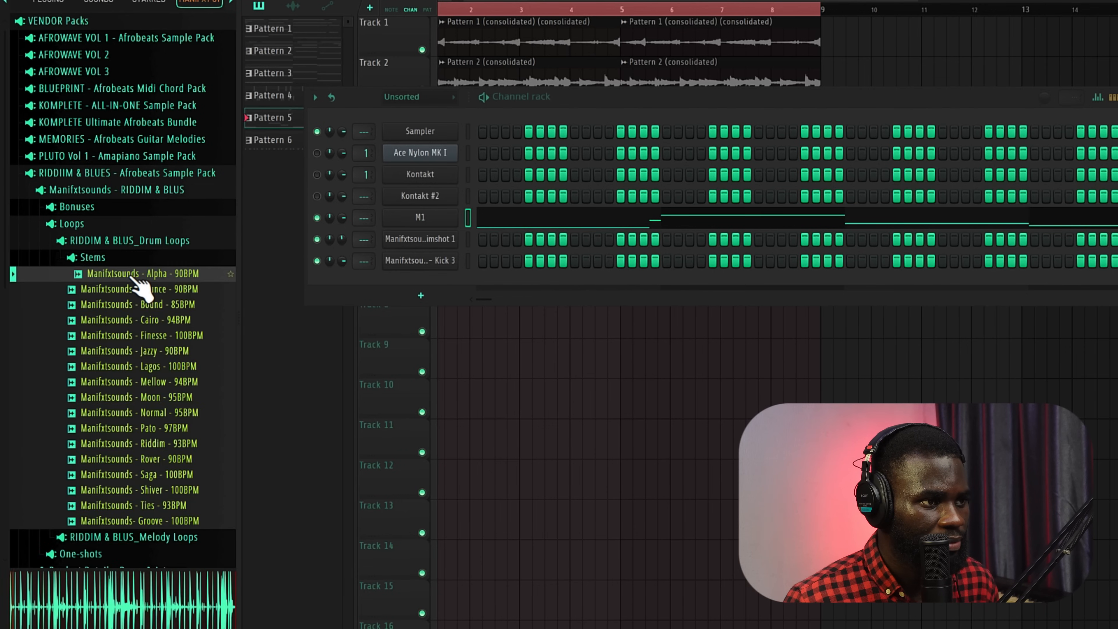
{"action": "left_click", "coordinate": [141, 290]}
{"action": "left_click", "coordinate": [167, 337]}
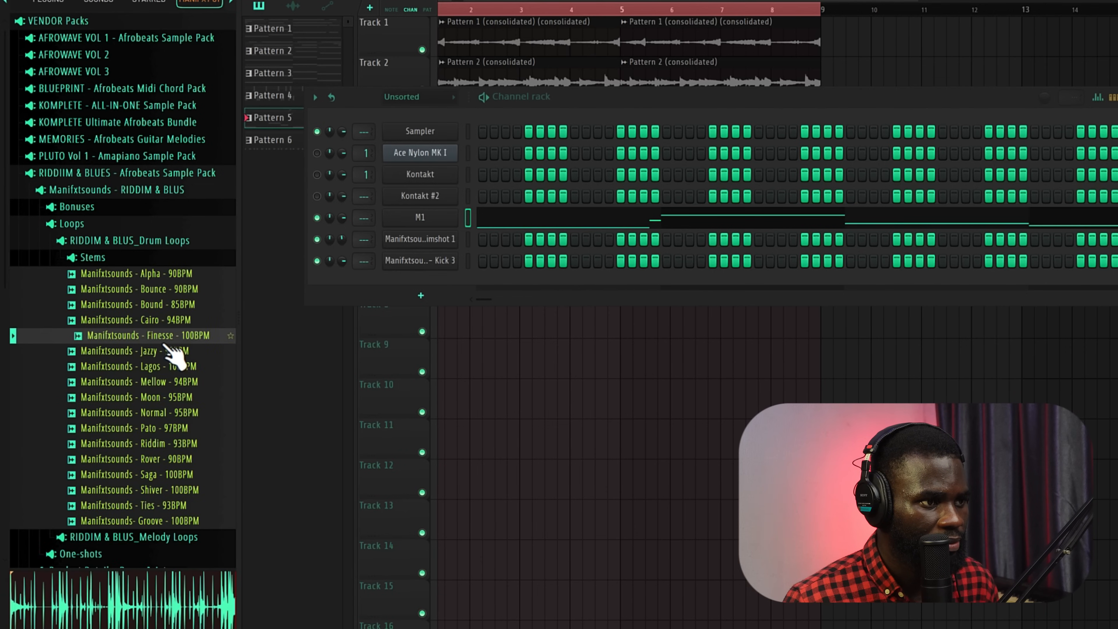
{"action": "left_click", "coordinate": [176, 471]}
{"action": "left_click", "coordinate": [173, 444]}
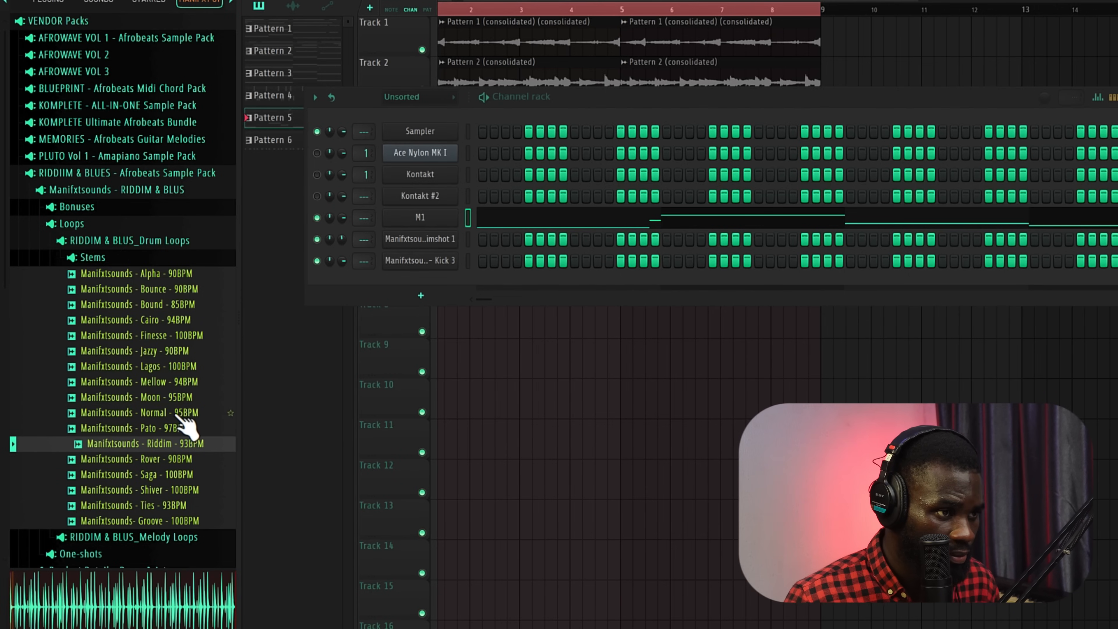
- Add the Shaker Loop from the Riddim 93BPM stems to Track 7 of the playlist, starting at bar 1
{"action": "left_click", "coordinate": [105, 259]}
{"action": "left_click", "coordinate": [202, 477]}
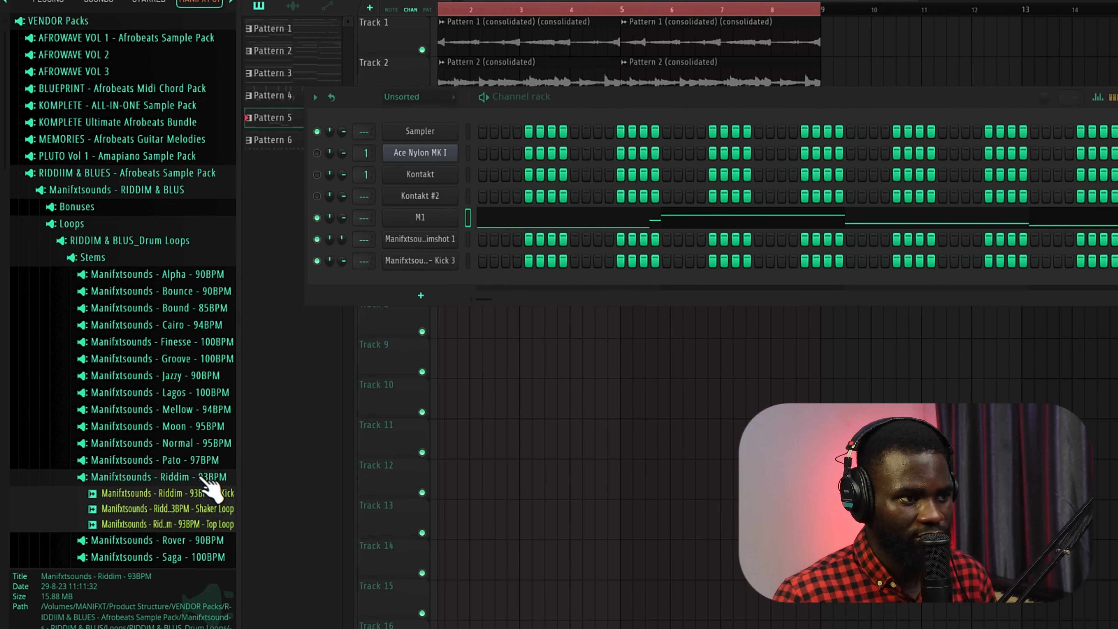
{"action": "left_click", "coordinate": [212, 508]}
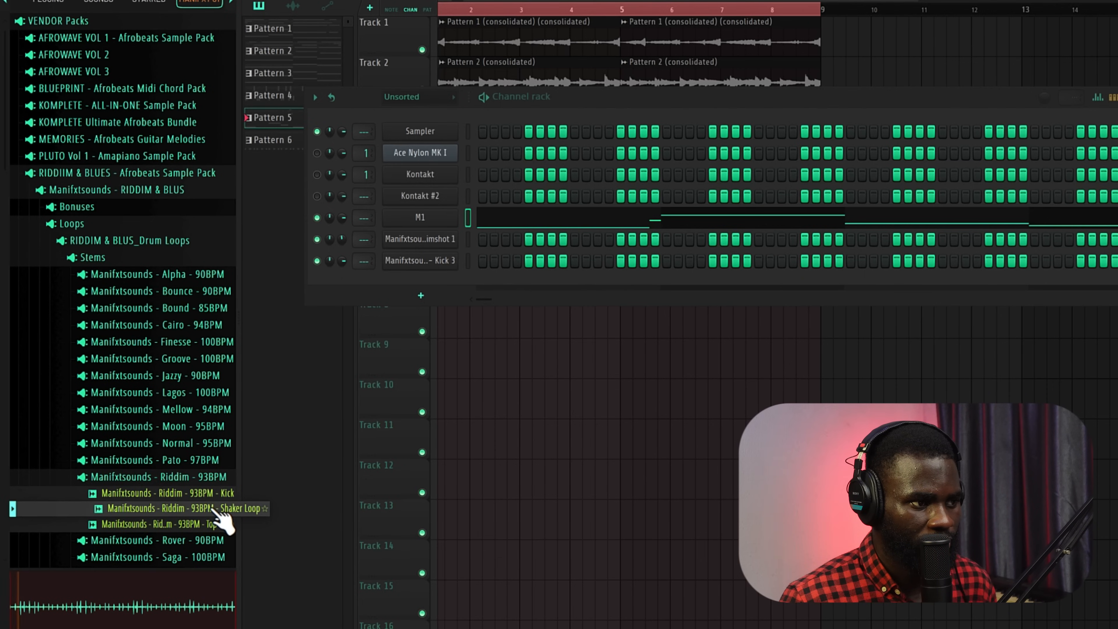
{"action": "left_click_drag", "start_coordinate": [218, 513], "coordinate": [461, 253]}
{"action": "right_click", "coordinate": [676, 362]}
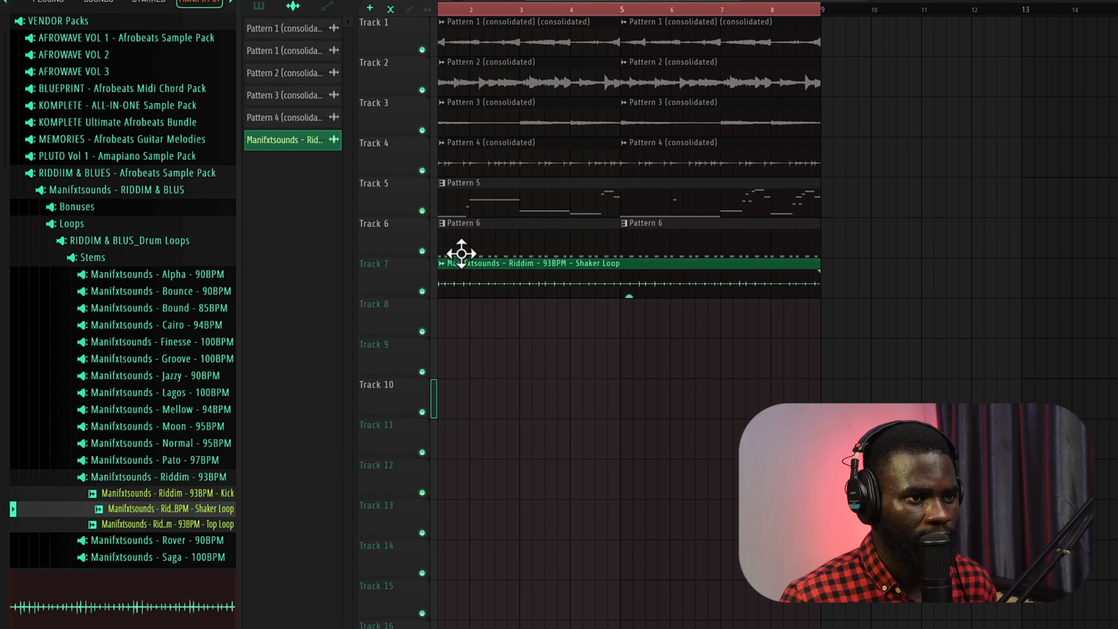
- Lower the shaker loop clip on Track 7 to -6.2 dB and play the arrangement with it
{"action": "mouse_move", "coordinate": [620, 294]}
{"action": "key", "text": "space"}
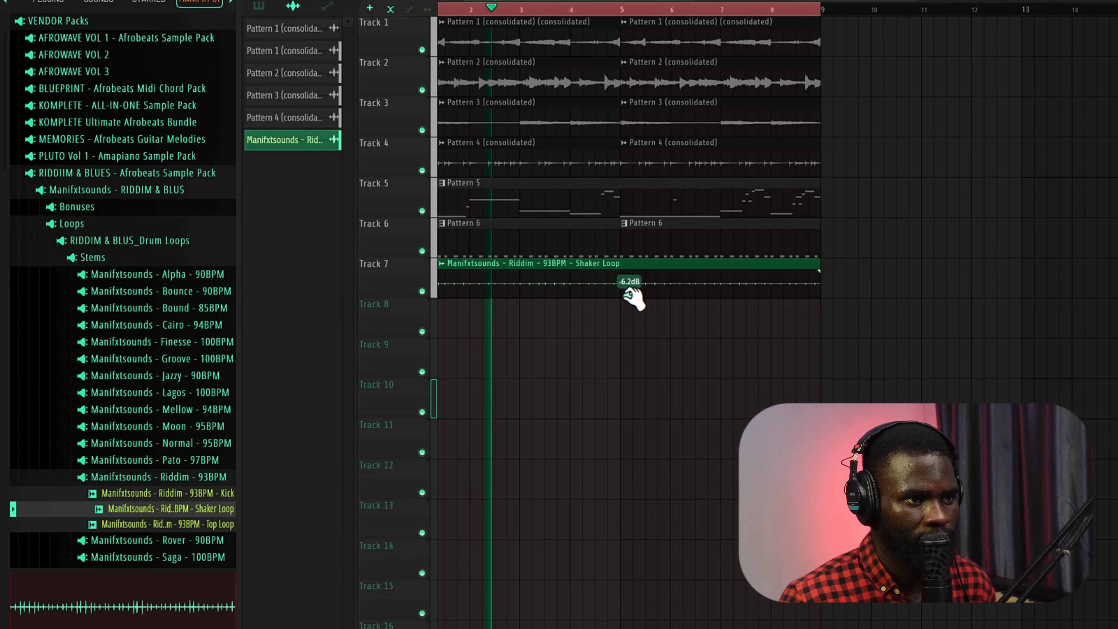
{"action": "left_click", "coordinate": [622, 335]}
{"action": "right_click", "coordinate": [680, 333]}
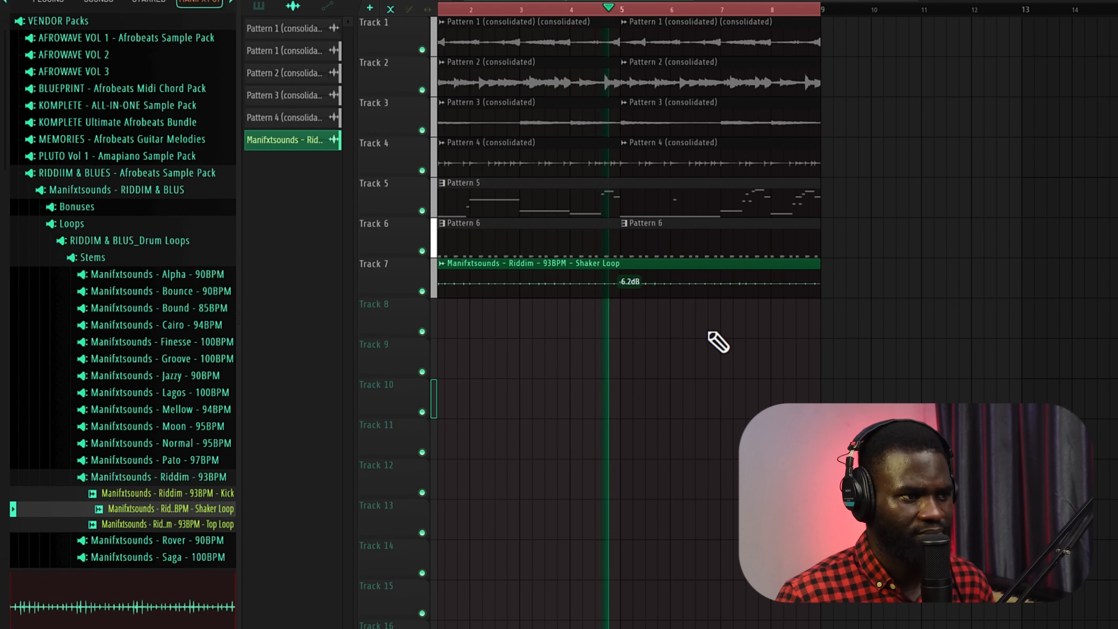
- Leave the drum loops and audition rimshot one-shots, including Rimshot 2 and Rimshot 4
{"action": "left_click", "coordinate": [149, 241]}
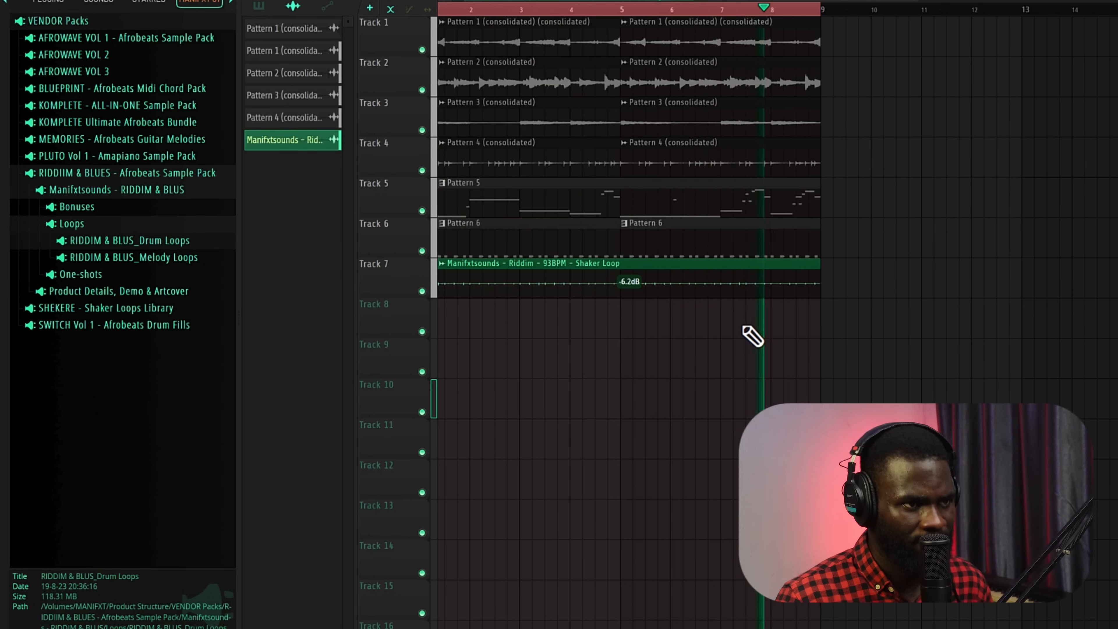
{"action": "scroll", "coordinate": [713, 340], "scroll_direction": "up", "scroll_amount": 1, "text": "ctrl"}
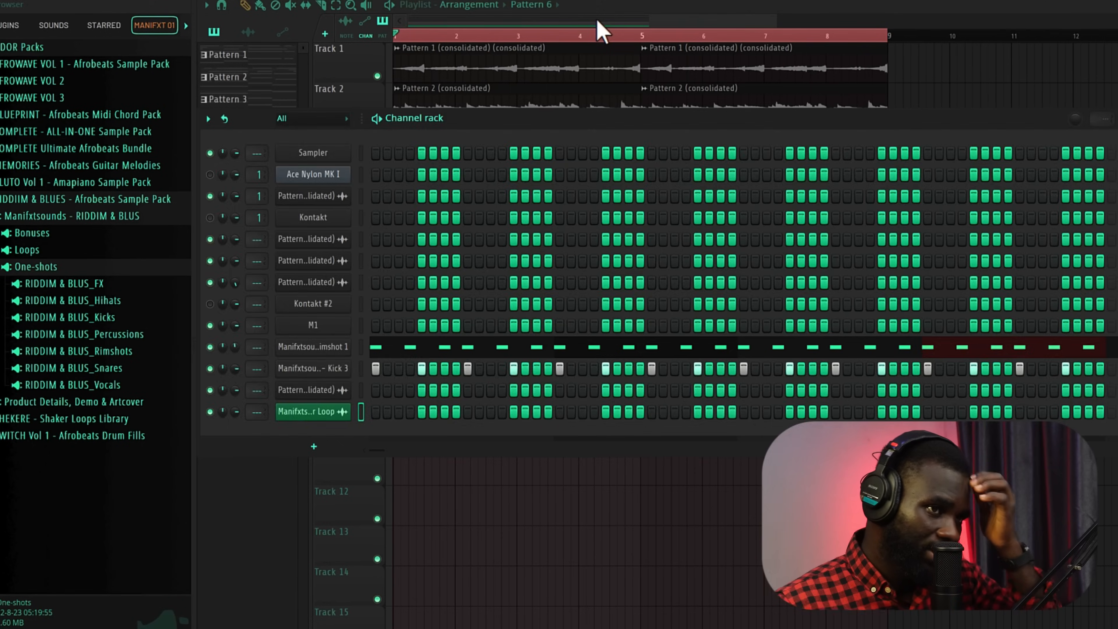
{"action": "left_click", "coordinate": [596, 22]}
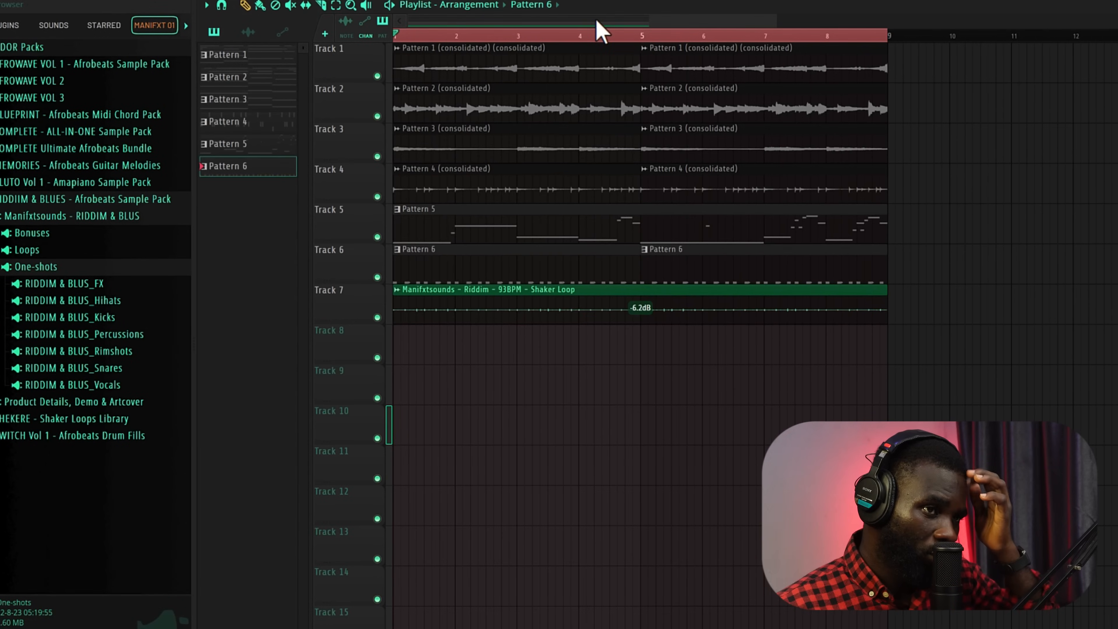
{"action": "left_click", "coordinate": [150, 351]}
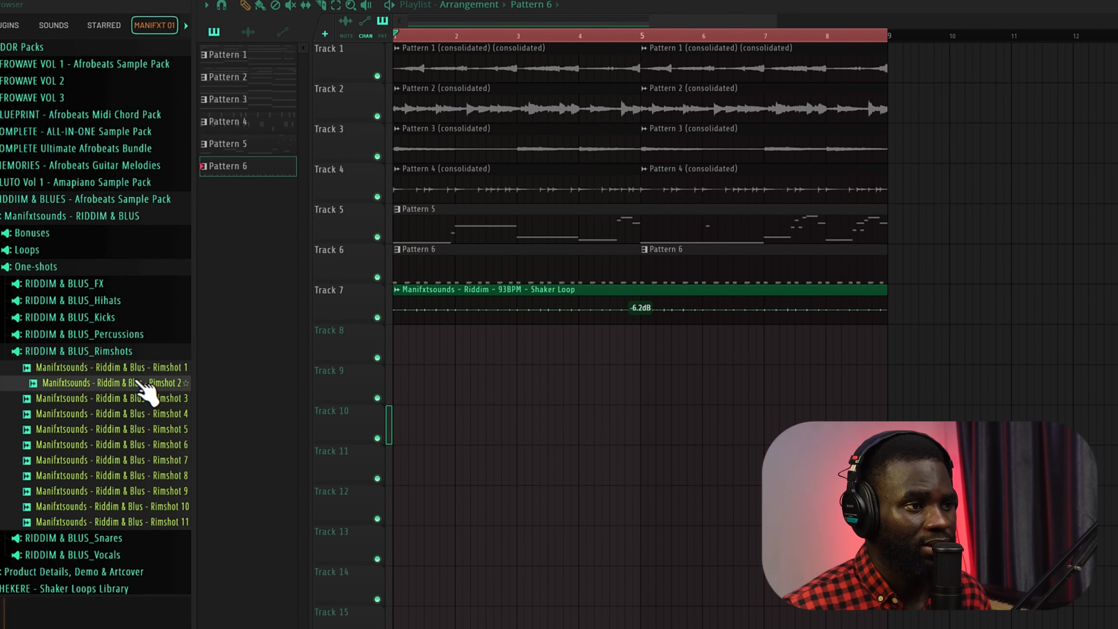
{"action": "left_click", "coordinate": [166, 414]}
{"action": "left_click", "coordinate": [132, 351]}
- Audition the percussion one-shots between Perc 1 and Perc 6 in the RIDDIM & BLUS percussions folder
{"action": "left_click", "coordinate": [132, 334]}
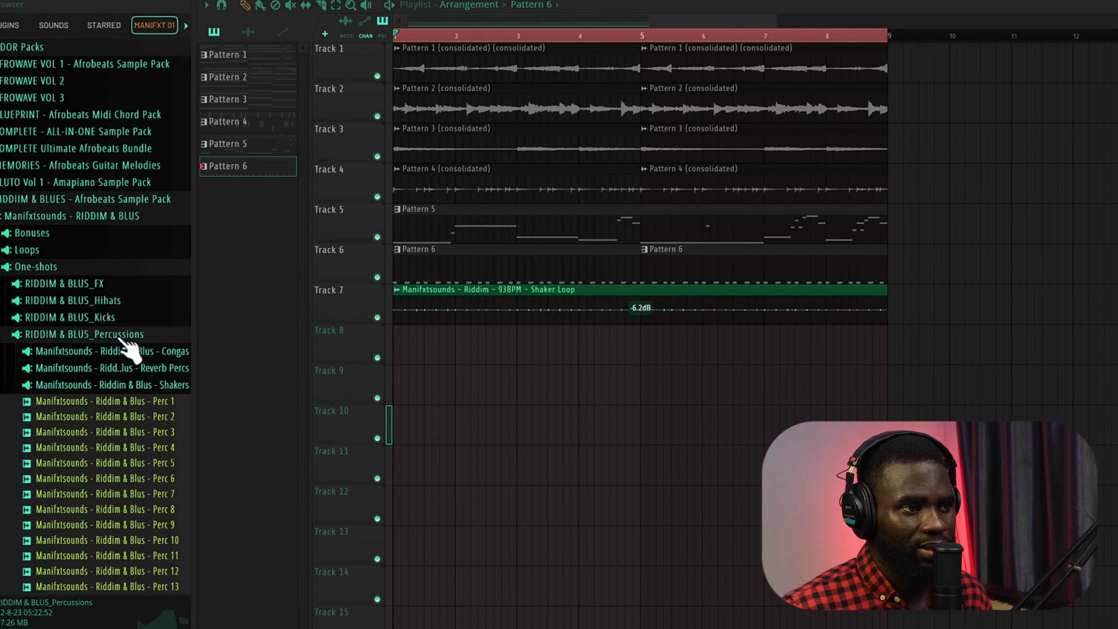
{"action": "left_click", "coordinate": [132, 402]}
{"action": "left_click", "coordinate": [125, 433]}
{"action": "left_click", "coordinate": [127, 478]}
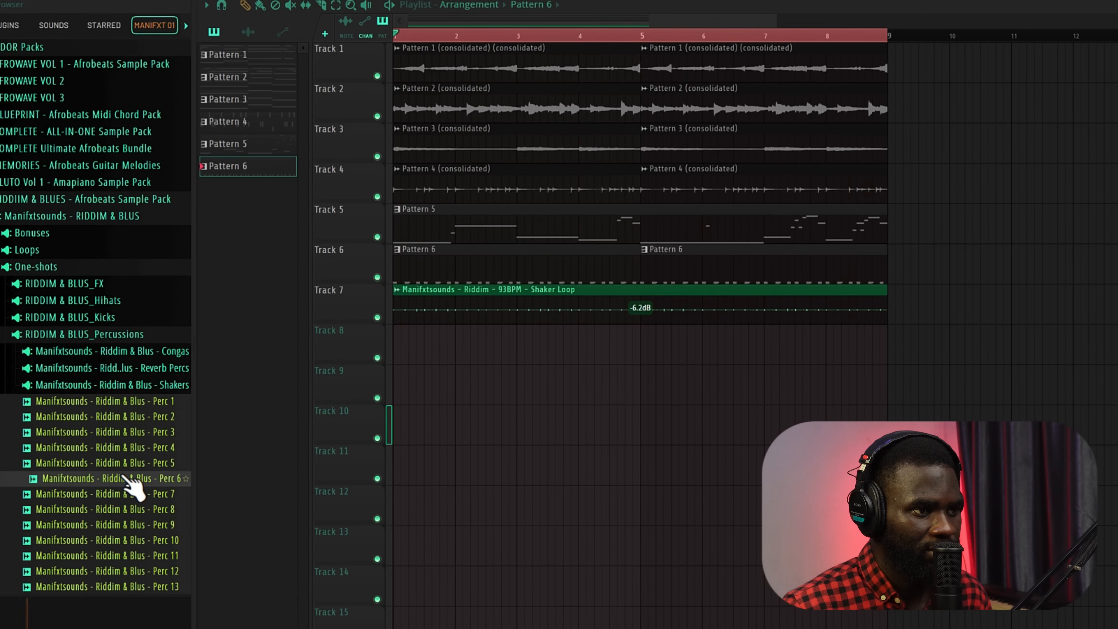
{"action": "left_click", "coordinate": [136, 454]}
{"action": "left_click", "coordinate": [145, 433]}
{"action": "left_click", "coordinate": [148, 417]}
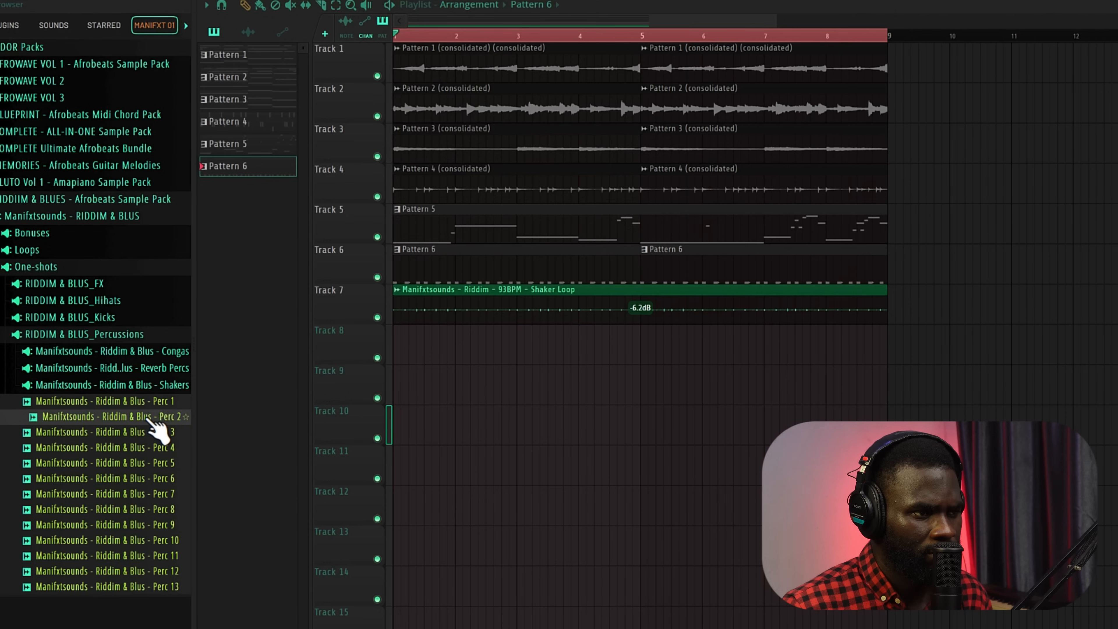
{"action": "left_click", "coordinate": [153, 407]}
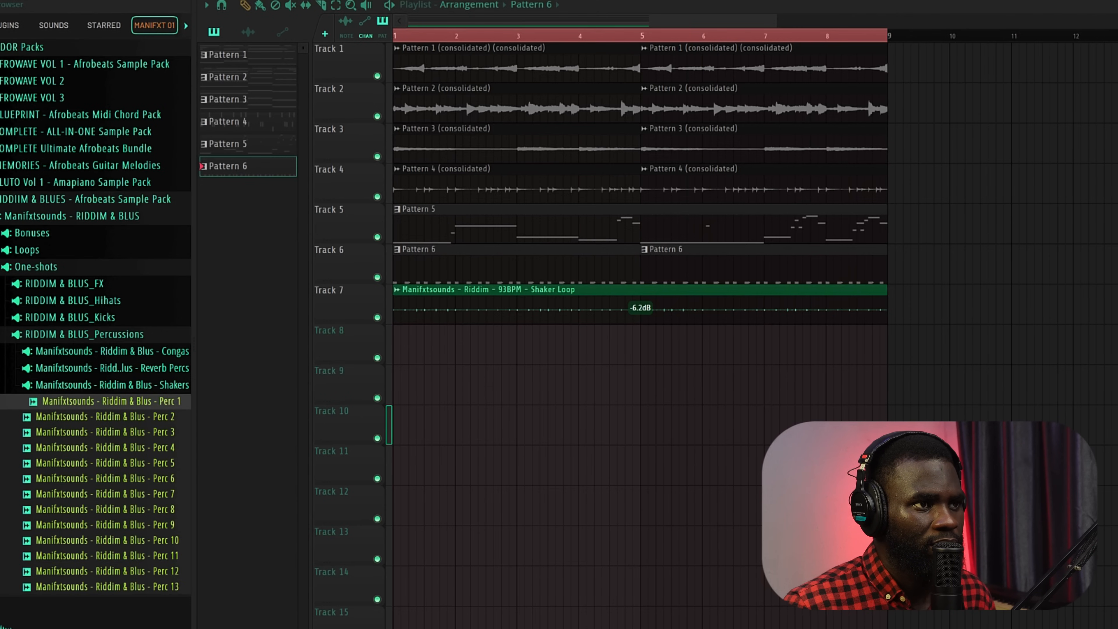
- Add Perc 3 as a new channel below the shaker loop and program hits on steps 7, 15 and 23
{"action": "left_click", "coordinate": [726, 3]}
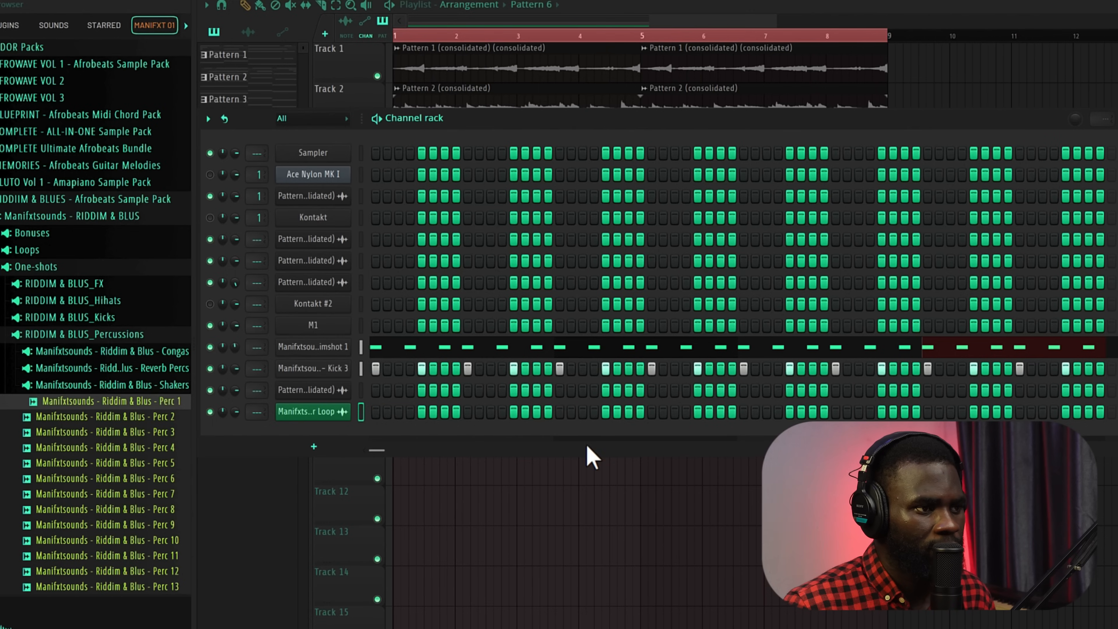
{"action": "left_click", "coordinate": [162, 416]}
{"action": "left_click", "coordinate": [165, 433]}
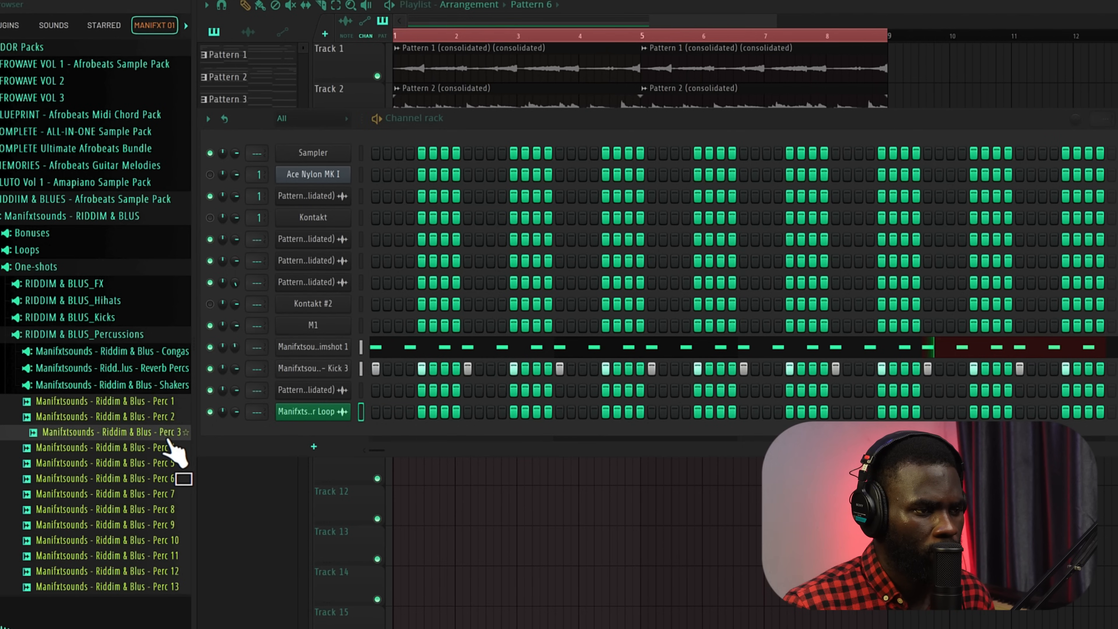
{"action": "left_click_drag", "start_coordinate": [170, 445], "coordinate": [478, 463]}
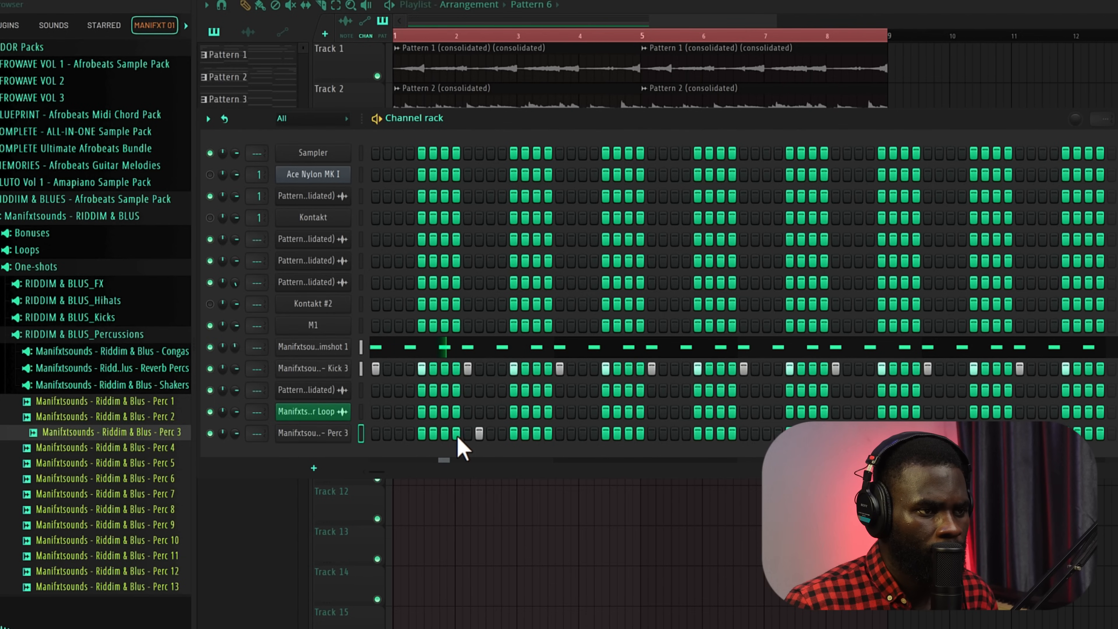
{"action": "left_click", "coordinate": [478, 435]}
{"action": "left_click_drag", "start_coordinate": [435, 436], "coordinate": [455, 438]}
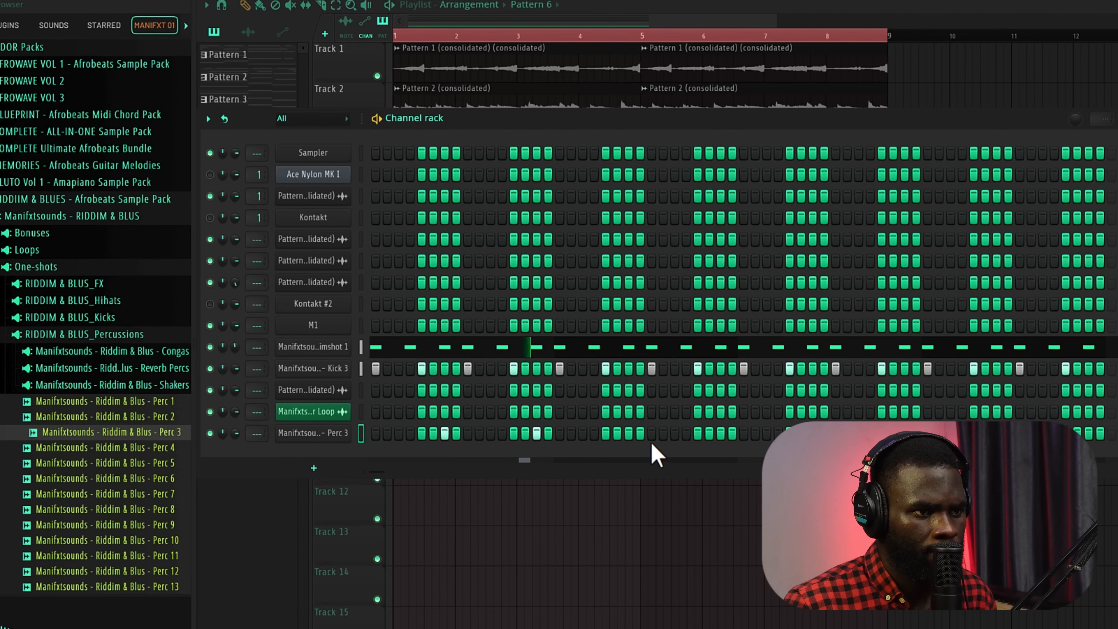
- Add Perc 8, Perc 9 and Perc 10 channels with hits on steps 31, 20 and 28, and normalize the Perc 10 sample
{"action": "scroll", "coordinate": [631, 434], "scroll_direction": "down", "scroll_amount": 2}
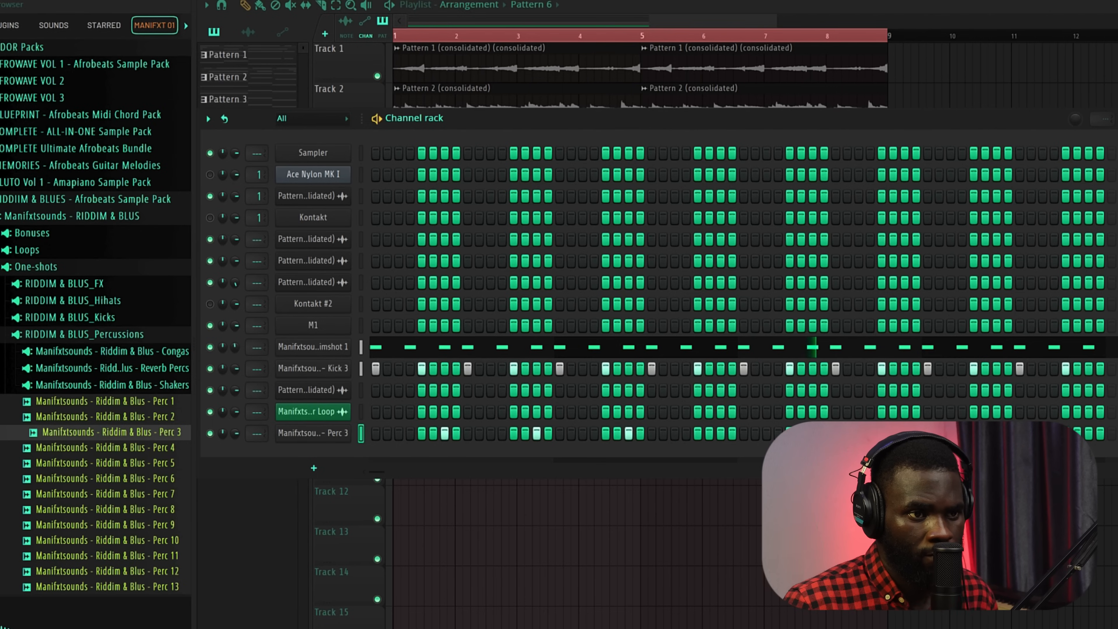
{"action": "scroll", "coordinate": [1088, 435], "scroll_direction": "down", "scroll_amount": 2}
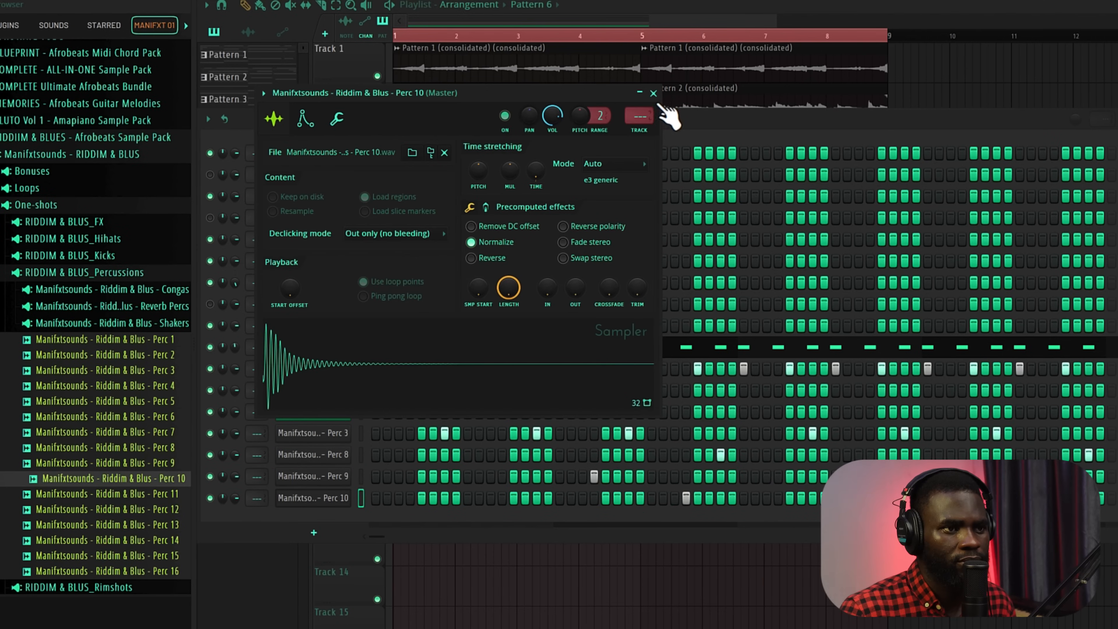
{"action": "left_click", "coordinate": [666, 111]}
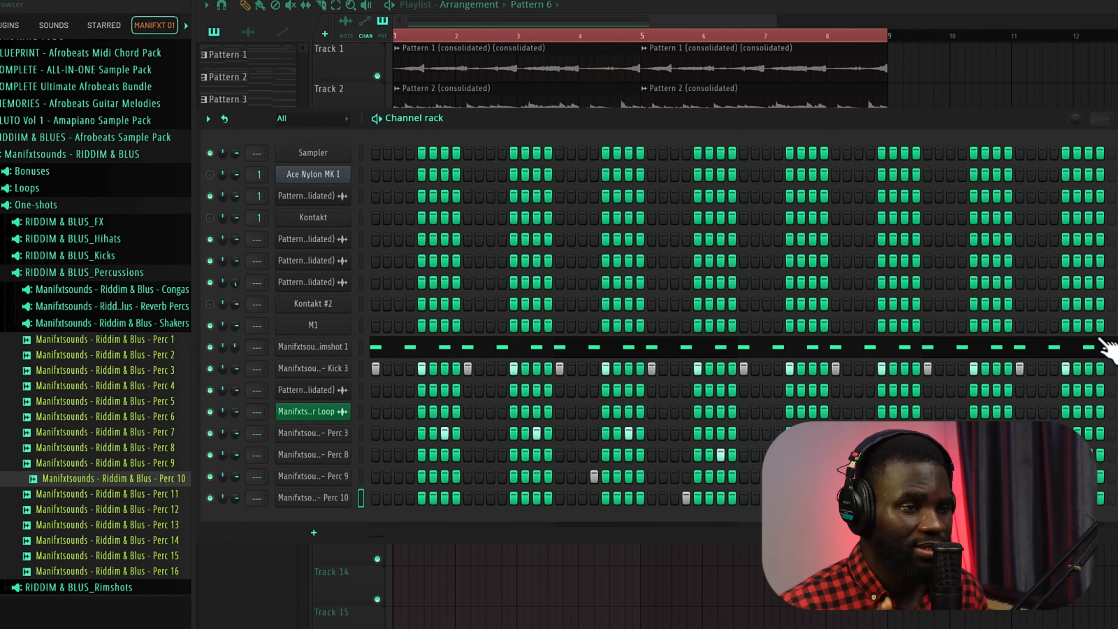
- Play the eight-bar arrangement in the playlist to hear the percussion with the full beat
{"action": "left_click", "coordinate": [391, 47]}
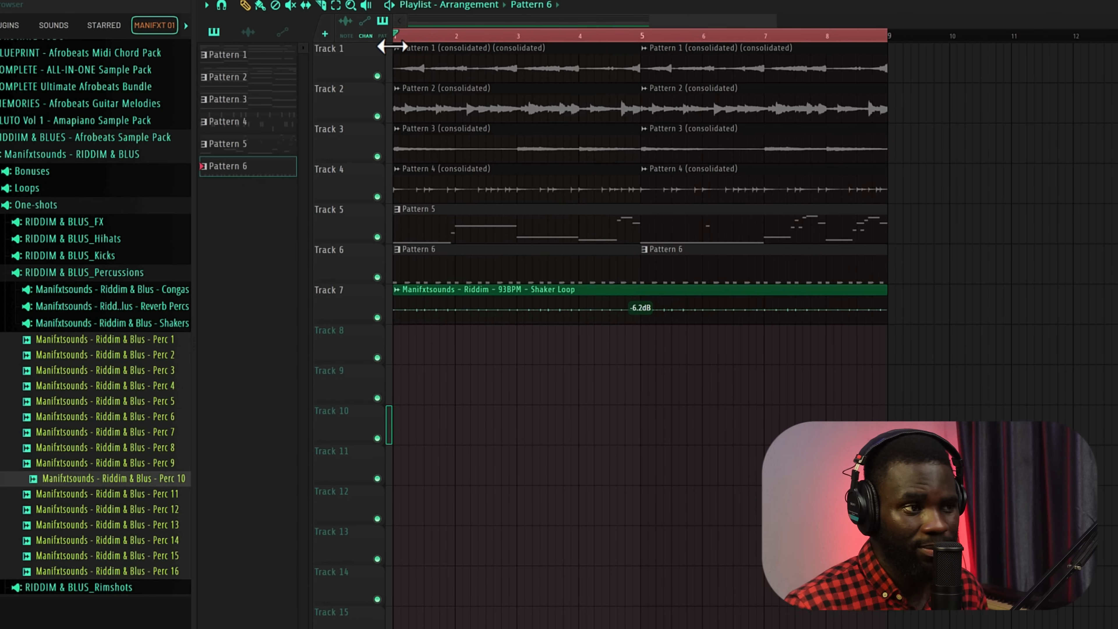
{"action": "key", "text": "space"}
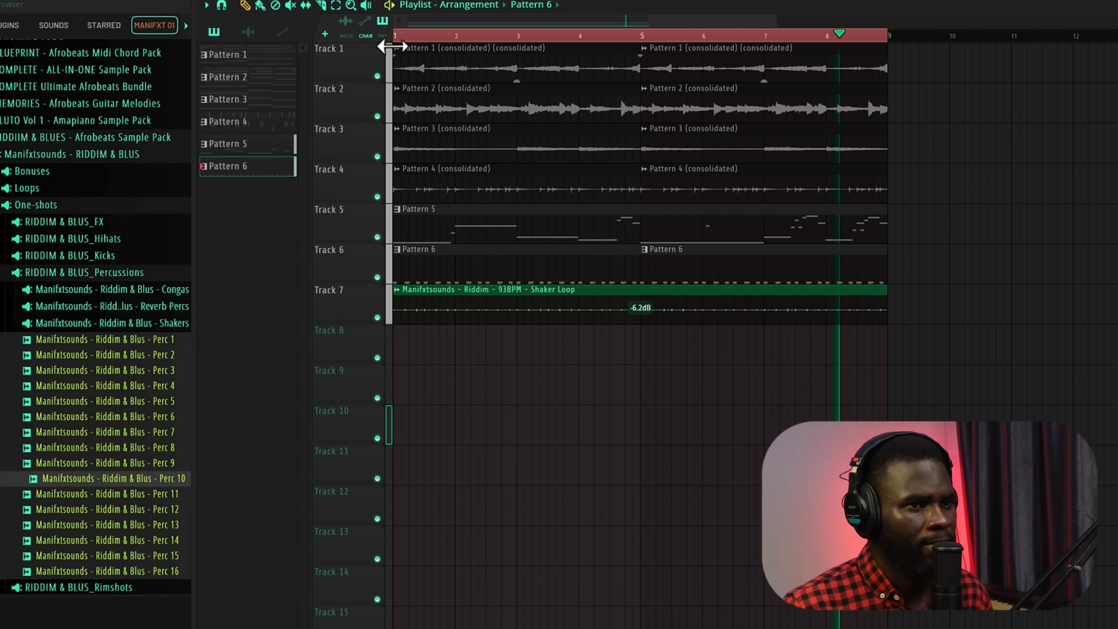
{"action": "scroll", "coordinate": [532, 277], "scroll_direction": "down", "scroll_amount": 3}
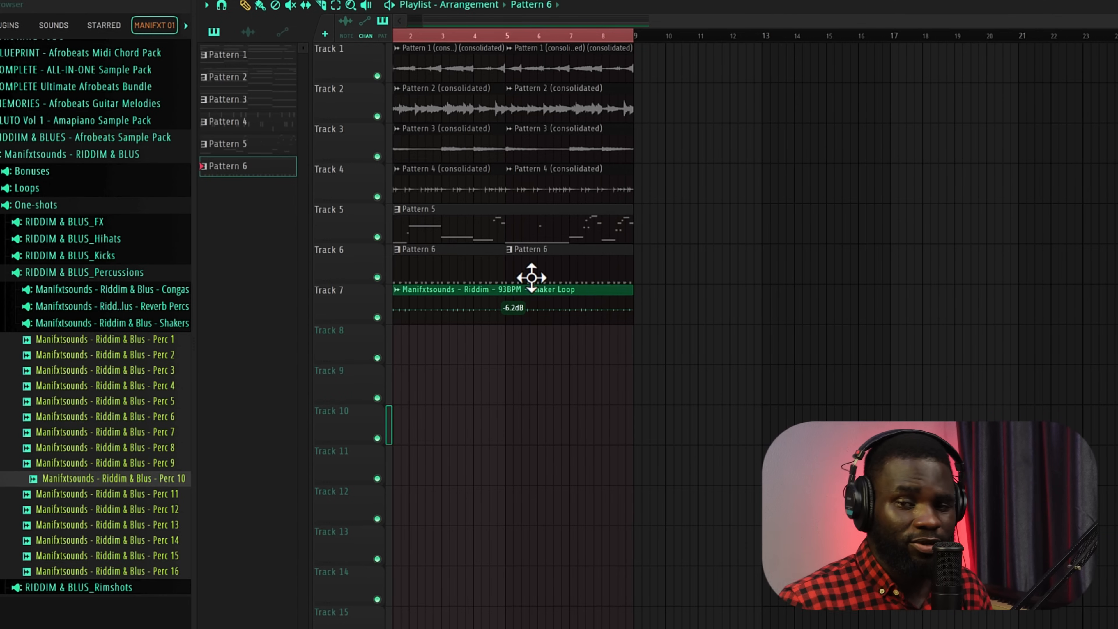